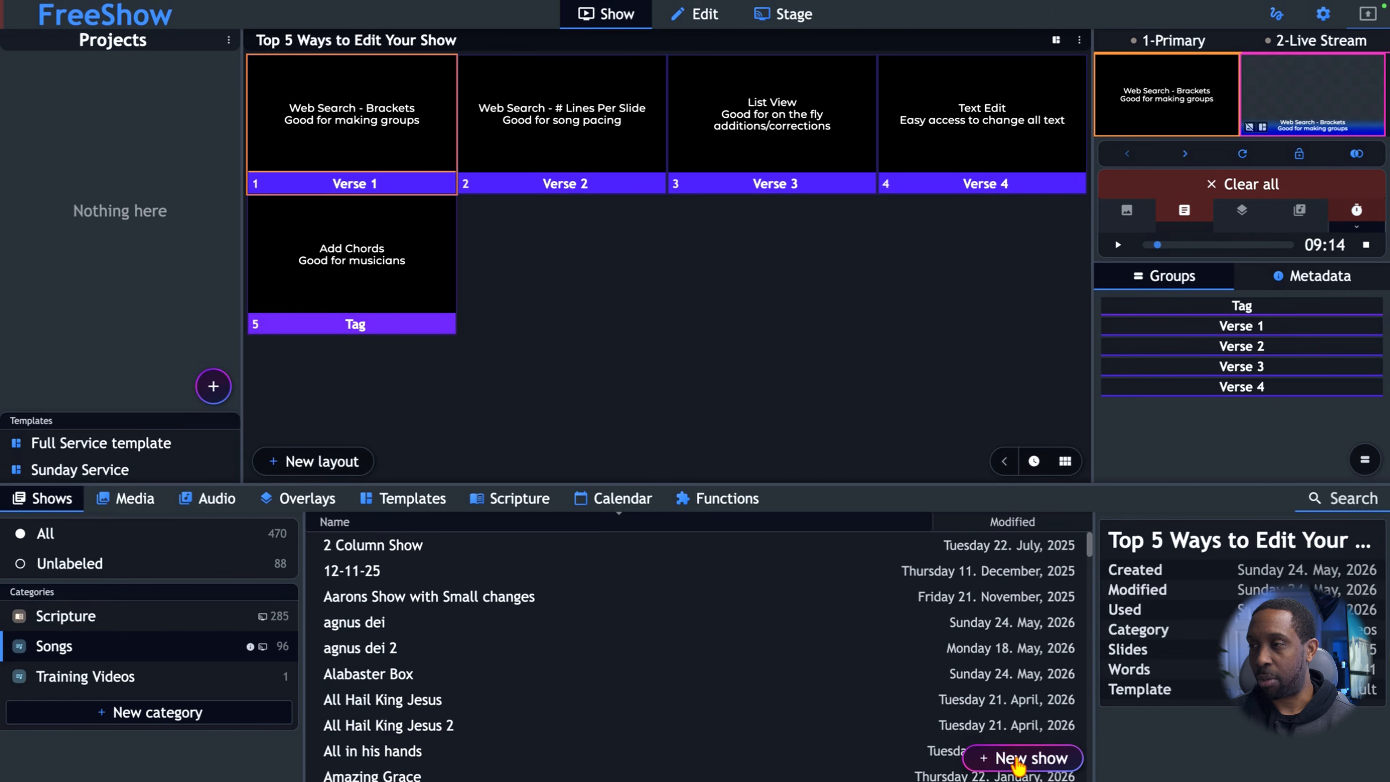
Start a new show named "In the Mighty Name of Jesus" in Songs and fetch the Genius web lyrics for "Mighty Name of Jesus (Live)".
{"action": "left_click", "coordinate": [1031, 754]}
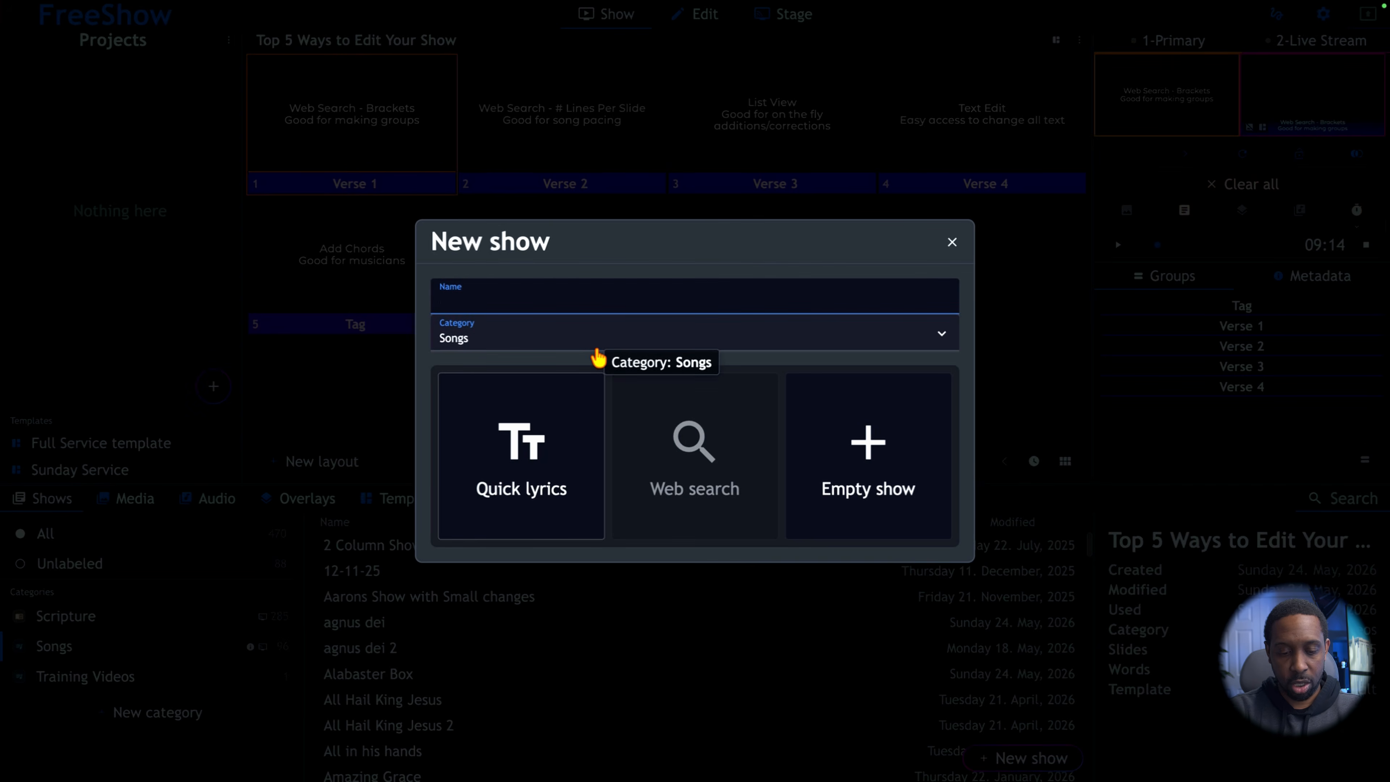
{"action": "type", "text": "In te"}
{"action": "key", "text": "BackSpace"}
{"action": "key", "text": "BackSpace"}
{"action": "type", "text": "the Mighty Nam"}
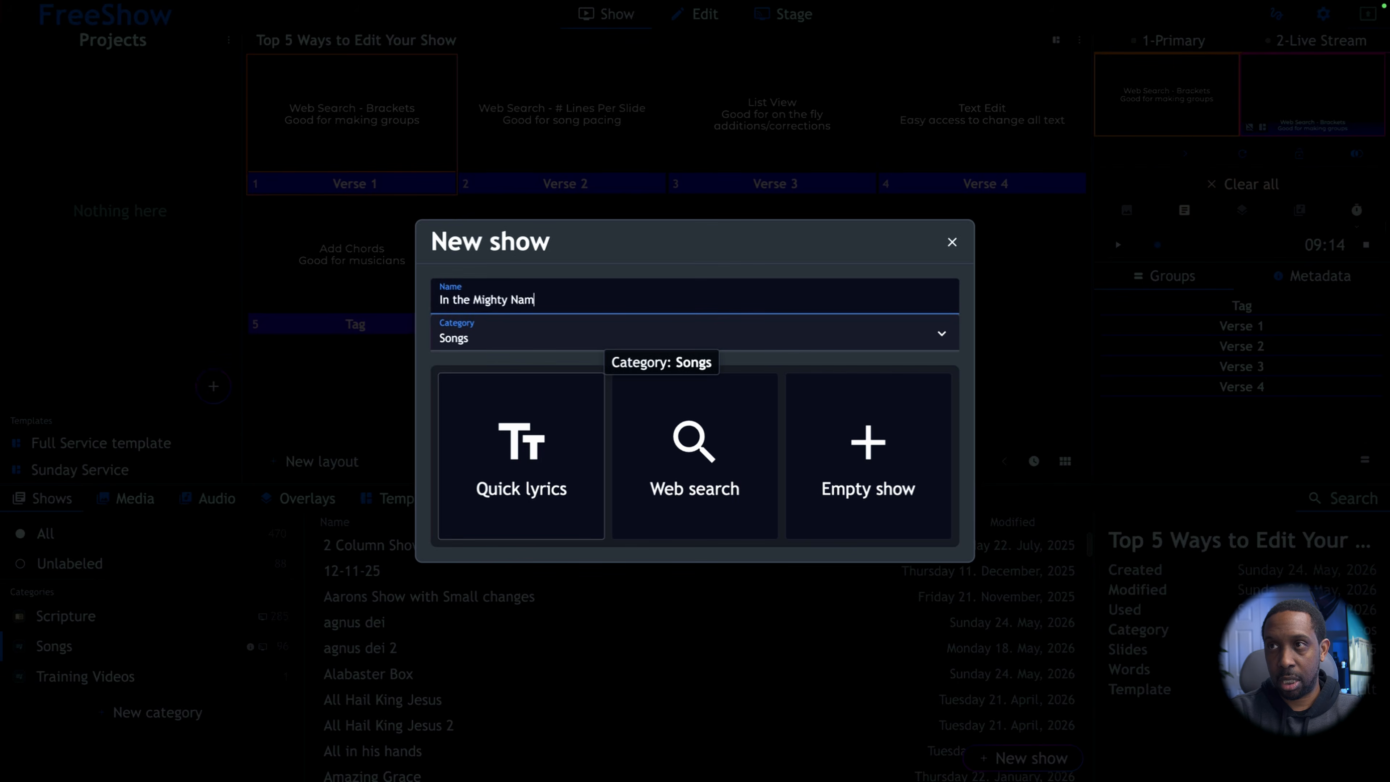
{"action": "type", "text": "e of Jesus"}
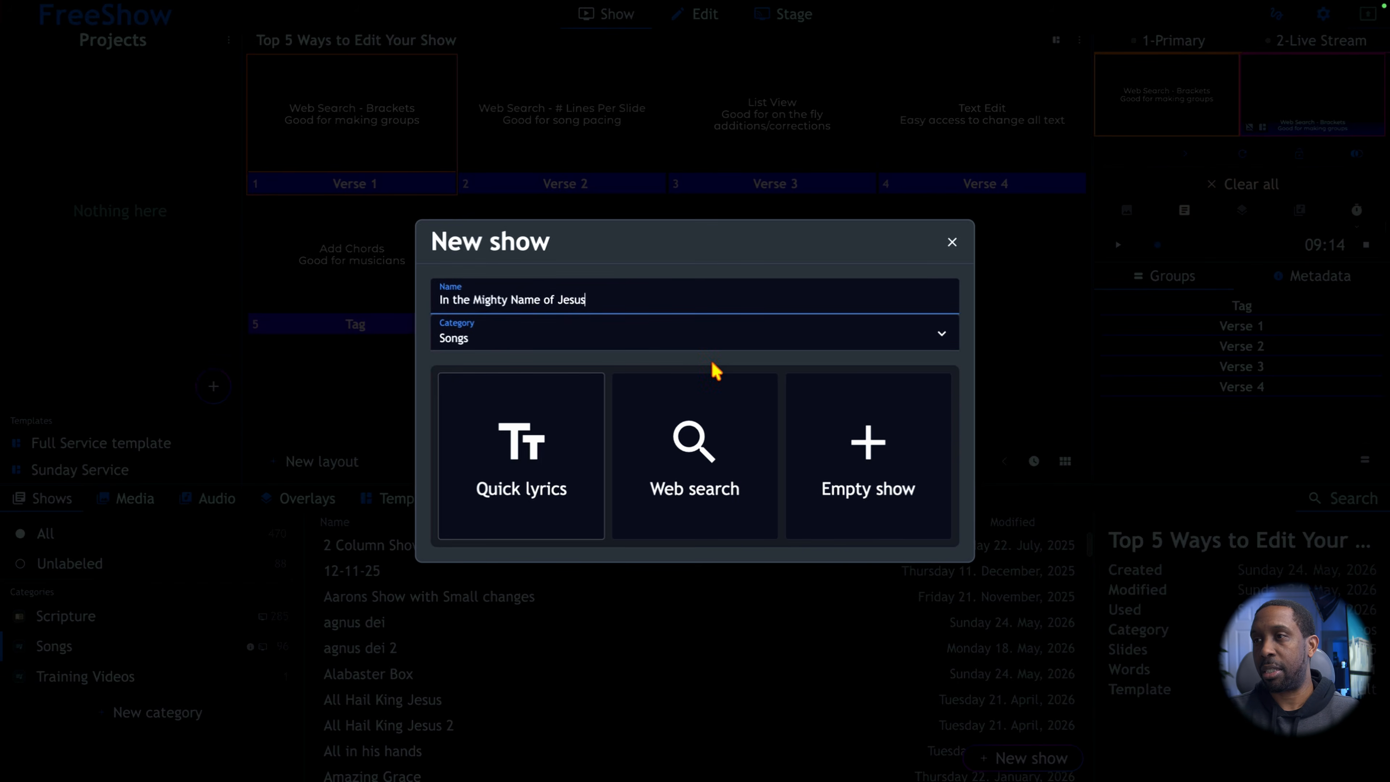
{"action": "left_click", "coordinate": [679, 447]}
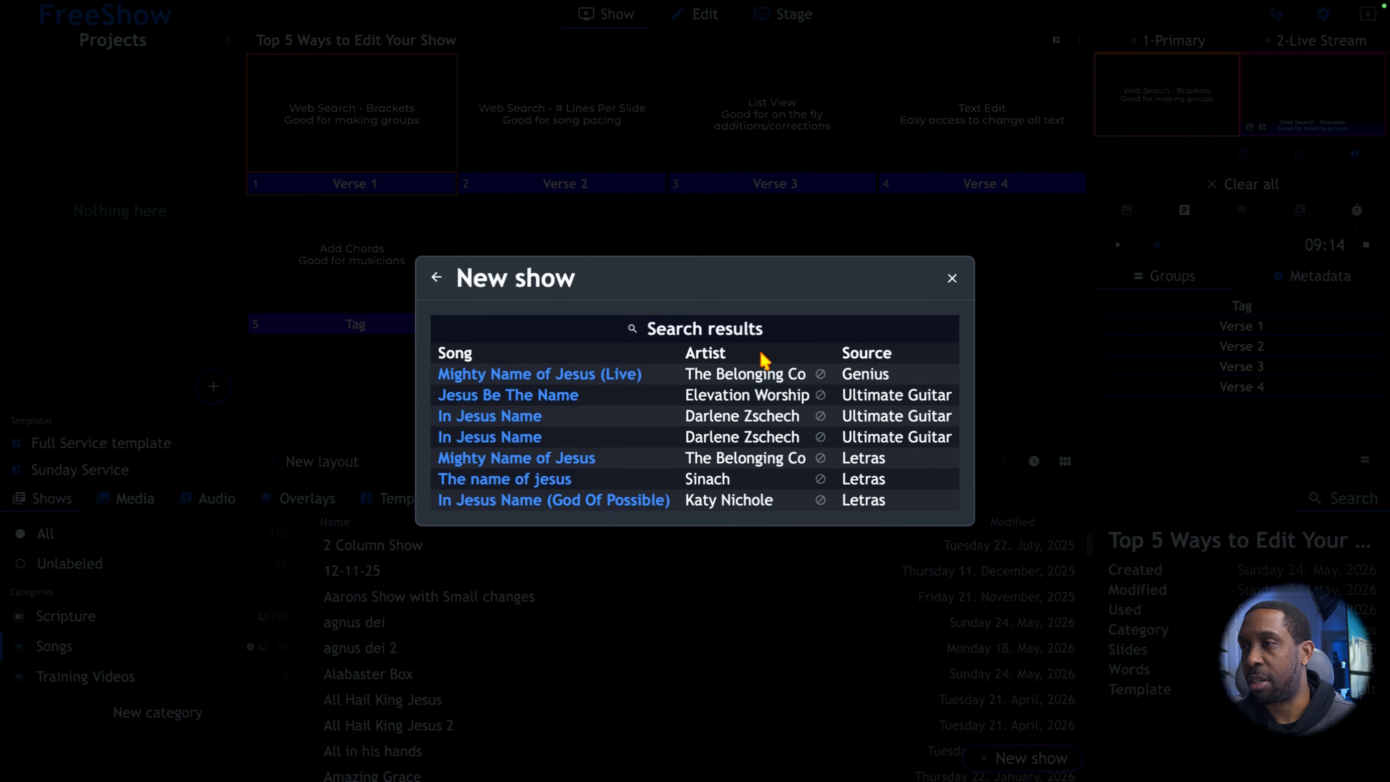
{"action": "left_click", "coordinate": [632, 377]}
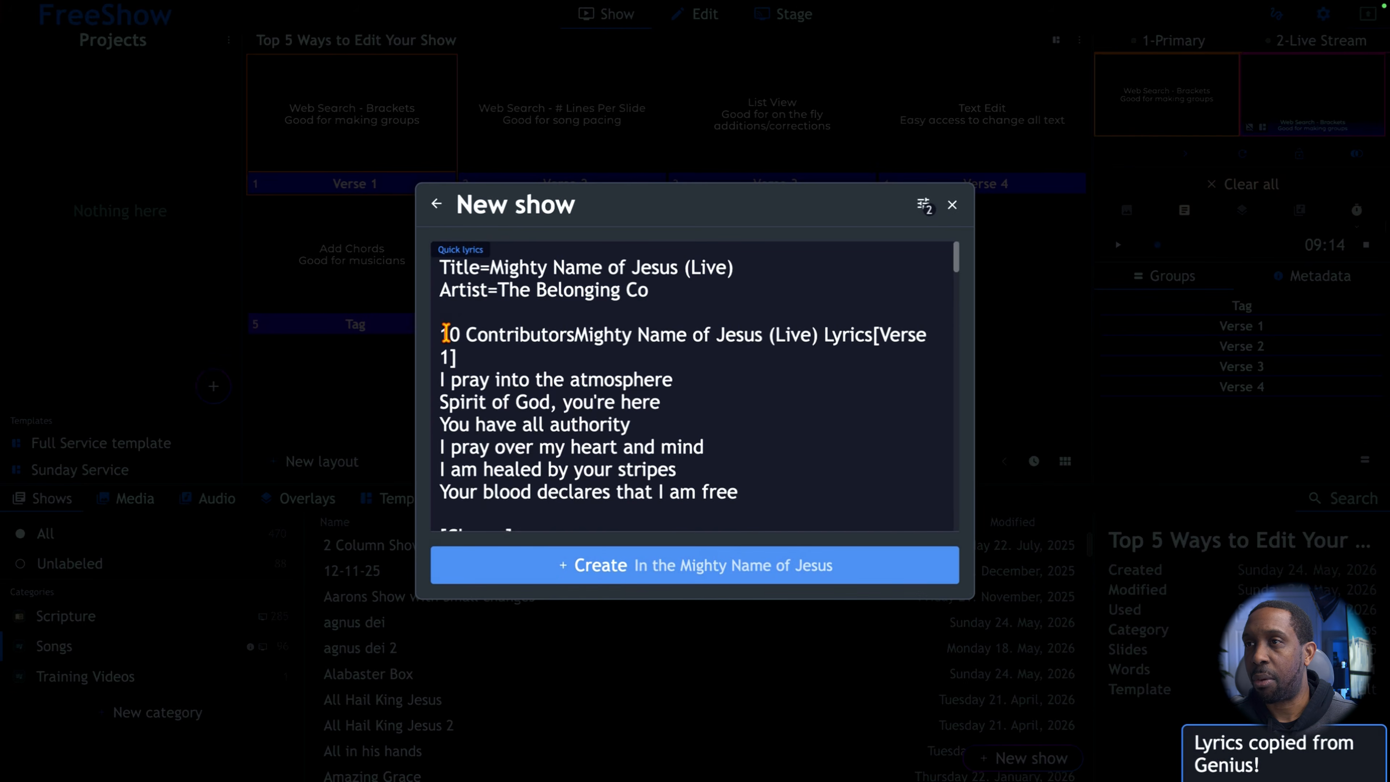
Remove the "10 Contributors... Lyrics" text before [Verse 1] in the lyrics, keeping a blank line below the artist line.
{"action": "left_click_drag", "start_coordinate": [440, 334], "coordinate": [872, 335]}
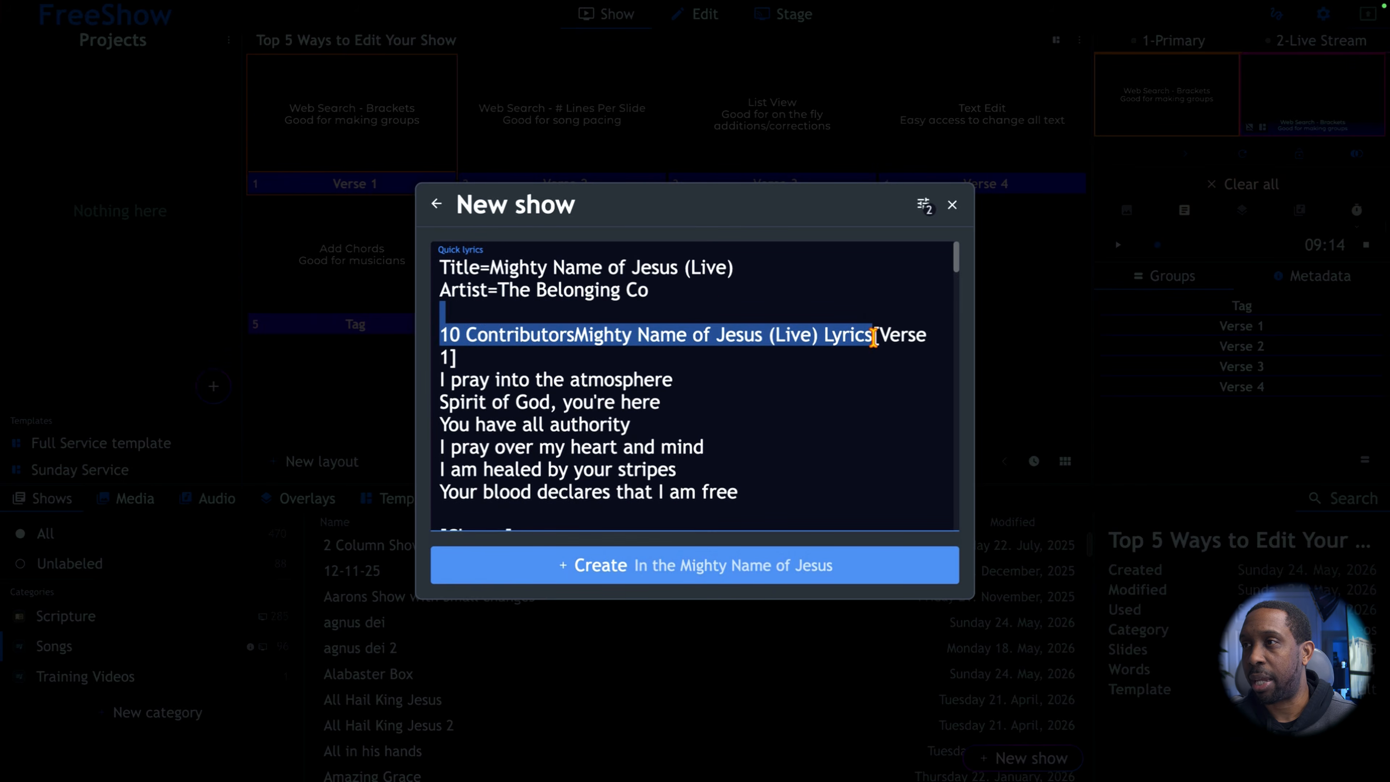
{"action": "key", "text": "BackSpace"}
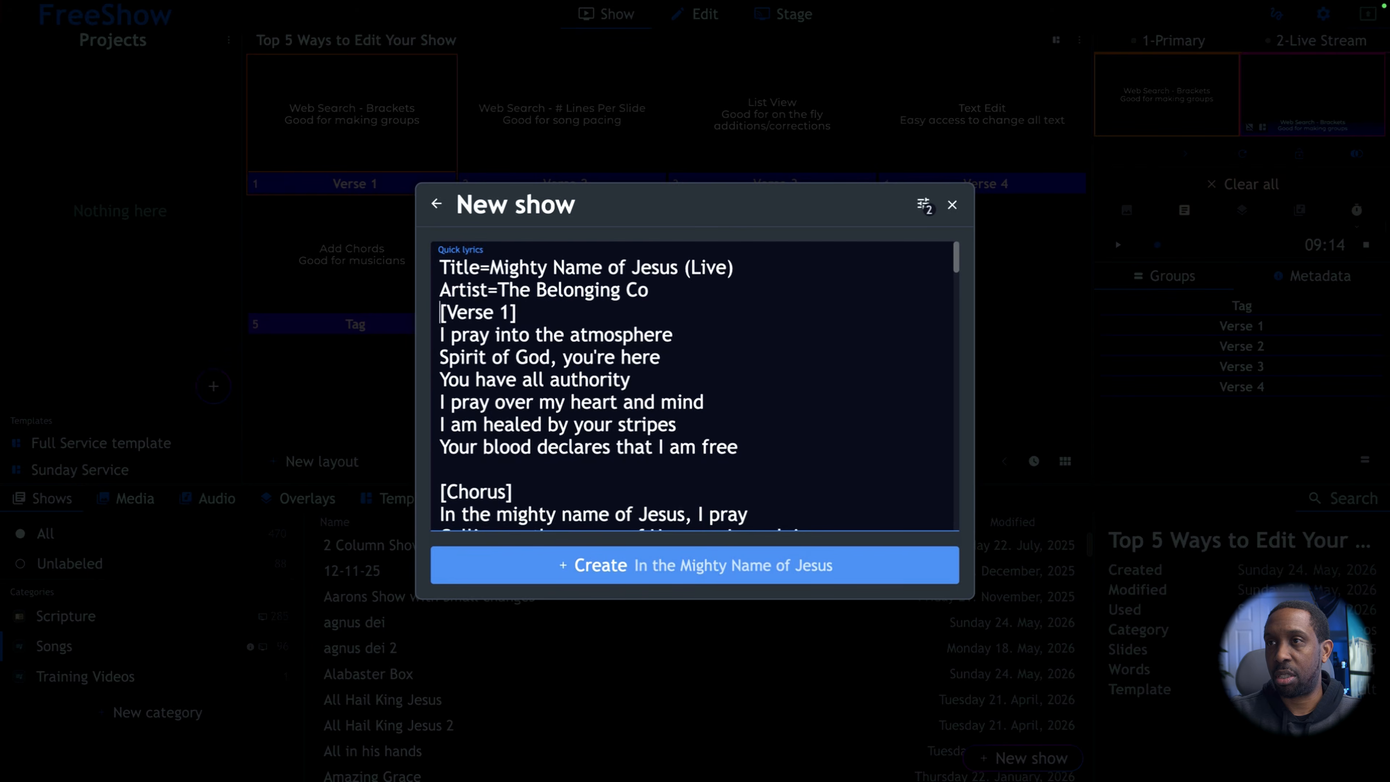
{"action": "key", "text": "Return"}
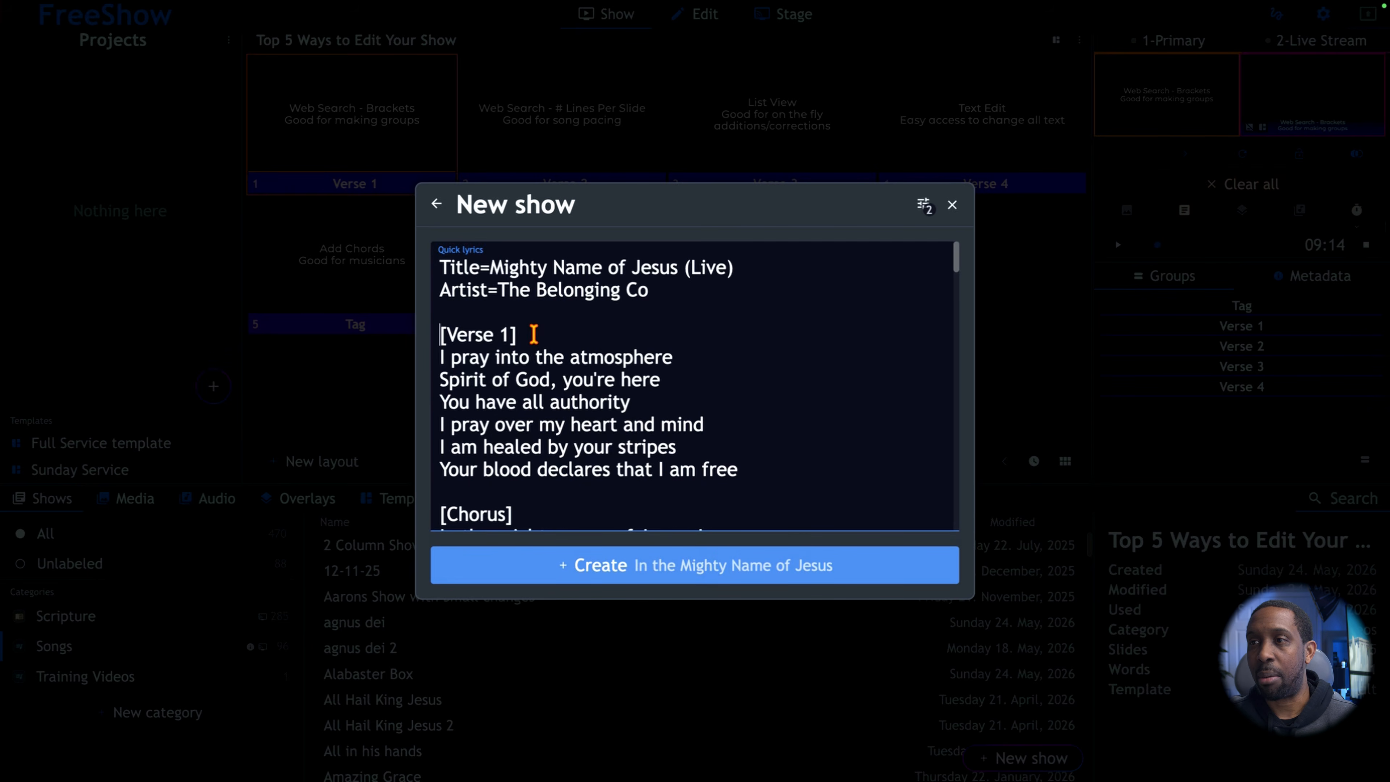
Look through the imported lyrics for the bracketed section labels such as Chorus and Interlude.
{"action": "scroll", "coordinate": [534, 333], "scroll_direction": "down", "scroll_amount": 1}
{"action": "scroll", "coordinate": [533, 333], "scroll_direction": "down", "scroll_amount": 3}
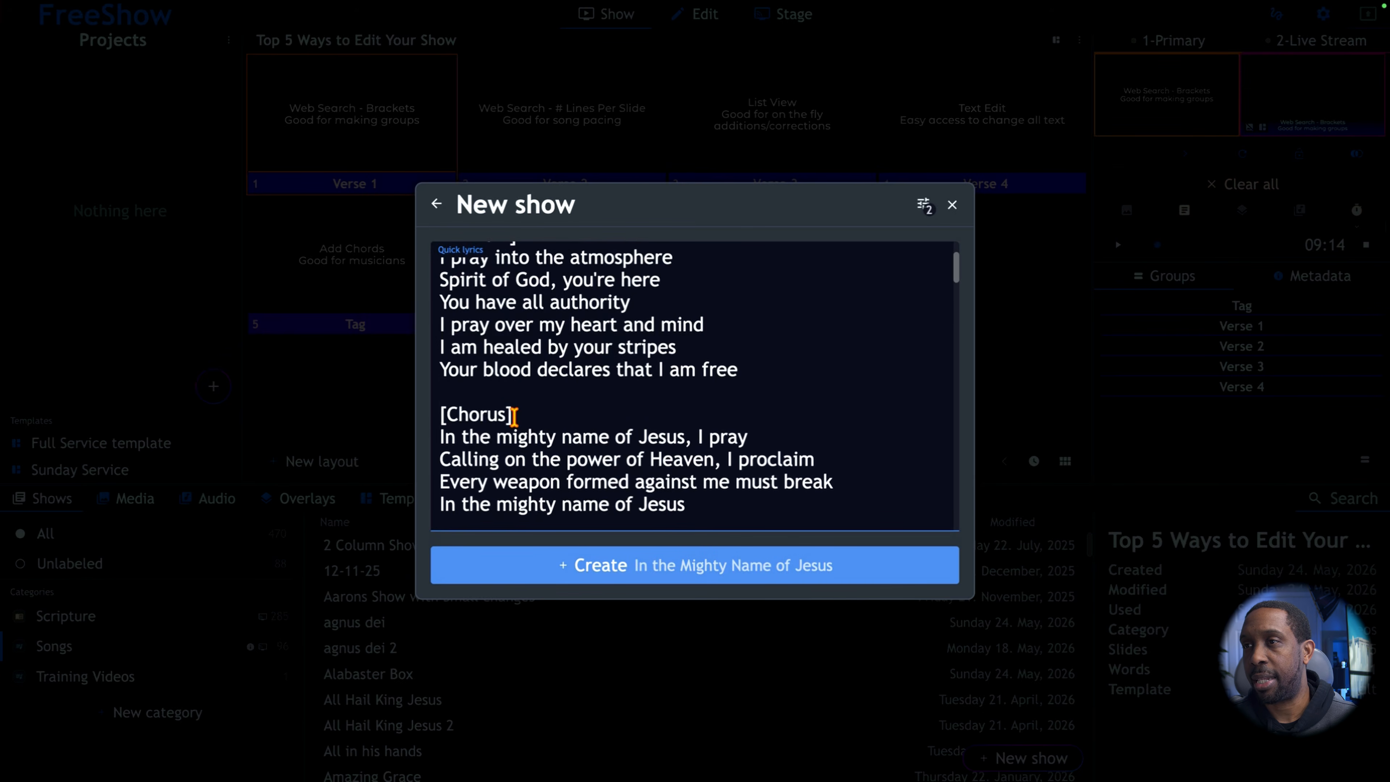
{"action": "scroll", "coordinate": [514, 416], "scroll_direction": "down", "scroll_amount": 7}
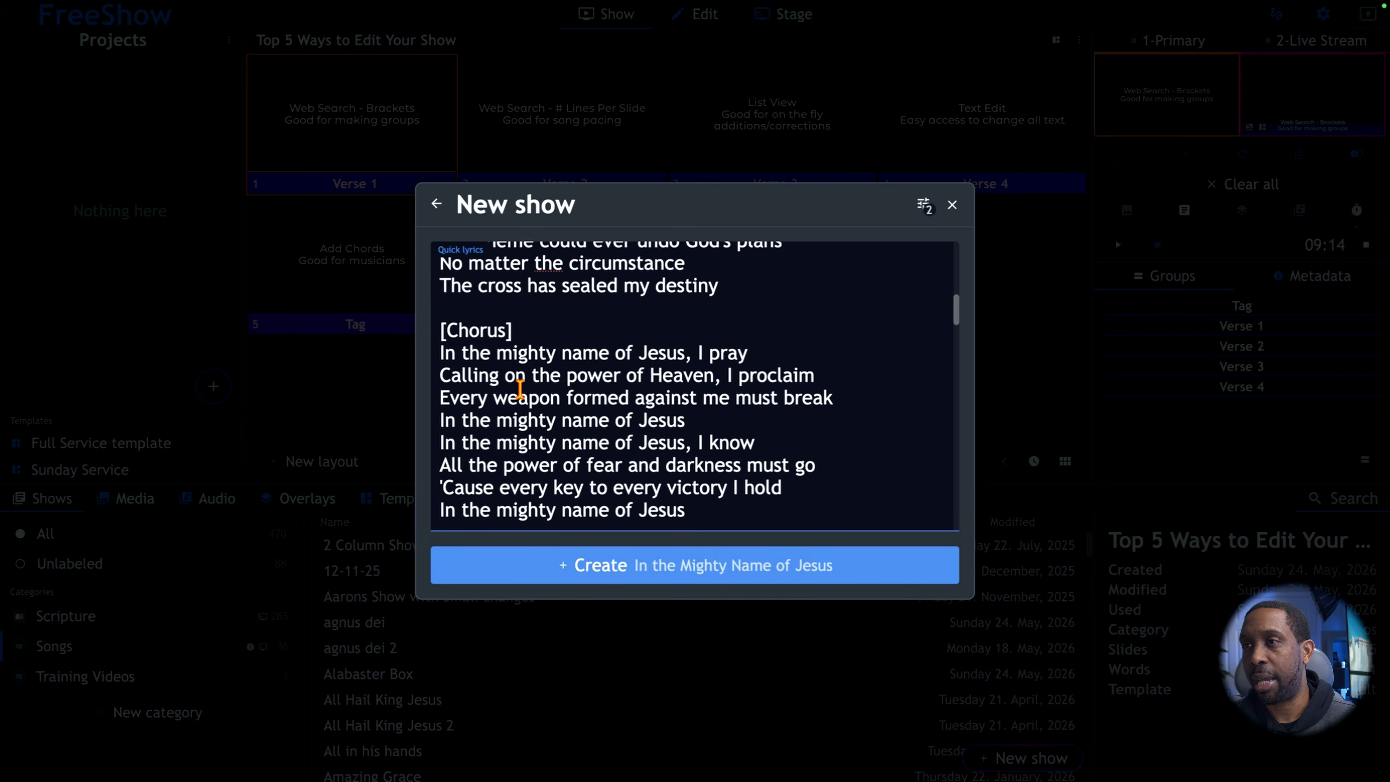
{"action": "scroll", "coordinate": [520, 392], "scroll_direction": "down", "scroll_amount": 5}
{"action": "scroll", "coordinate": [520, 403], "scroll_direction": "down", "scroll_amount": 7}
{"action": "scroll", "coordinate": [506, 375], "scroll_direction": "down", "scroll_amount": 4}
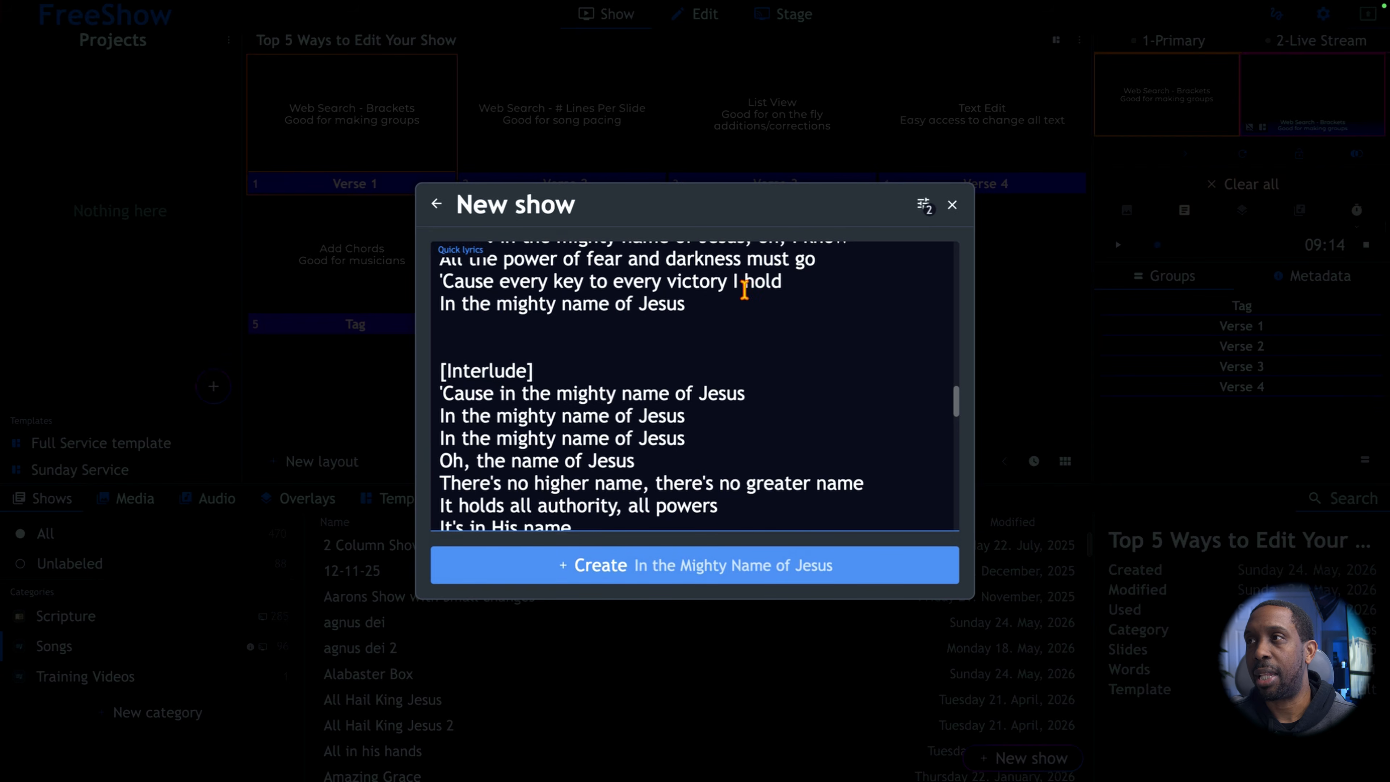
Display the lyric import options and compare the max lines per slide setting with the song's verse, chorus and bridge lines.
{"action": "left_click", "coordinate": [924, 205]}
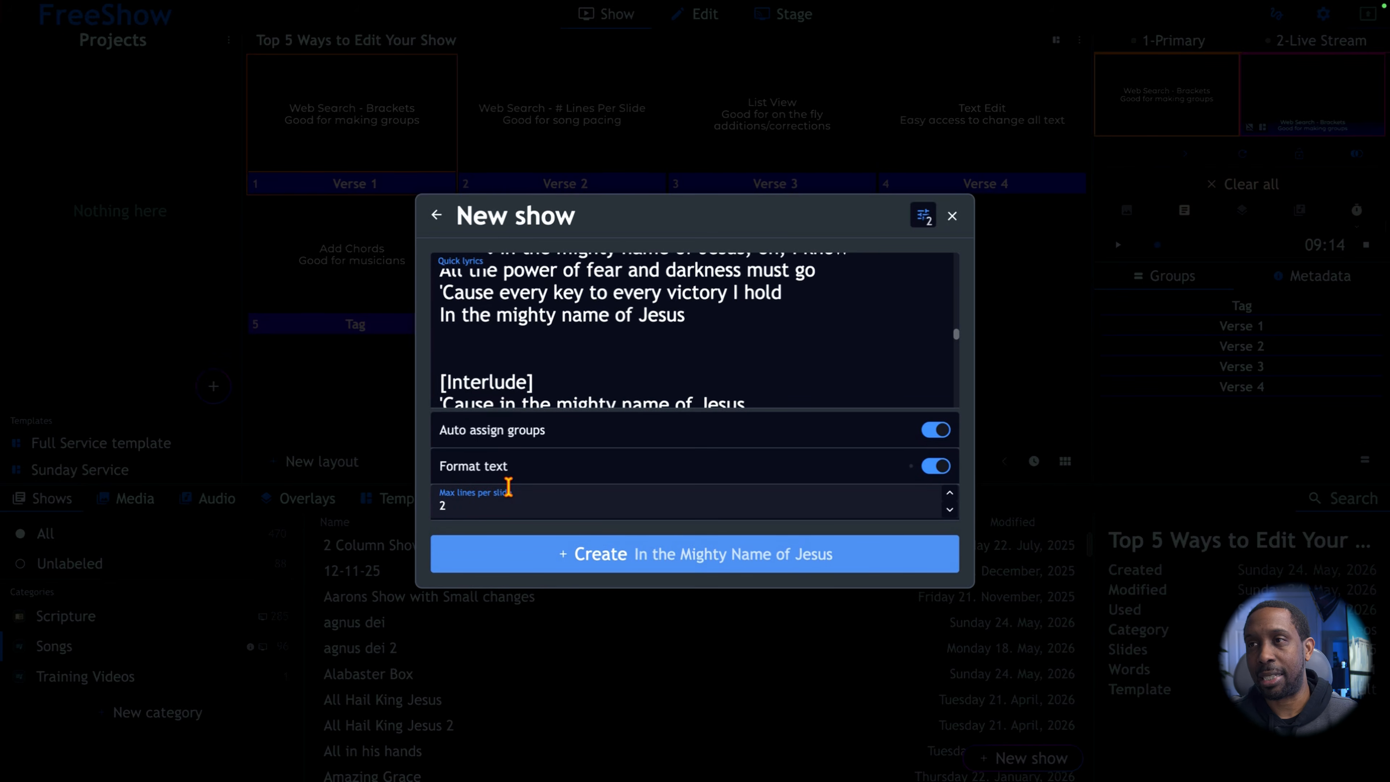
{"action": "scroll", "coordinate": [598, 325], "scroll_direction": "up", "scroll_amount": 2}
{"action": "scroll", "coordinate": [598, 325], "scroll_direction": "up", "scroll_amount": 6}
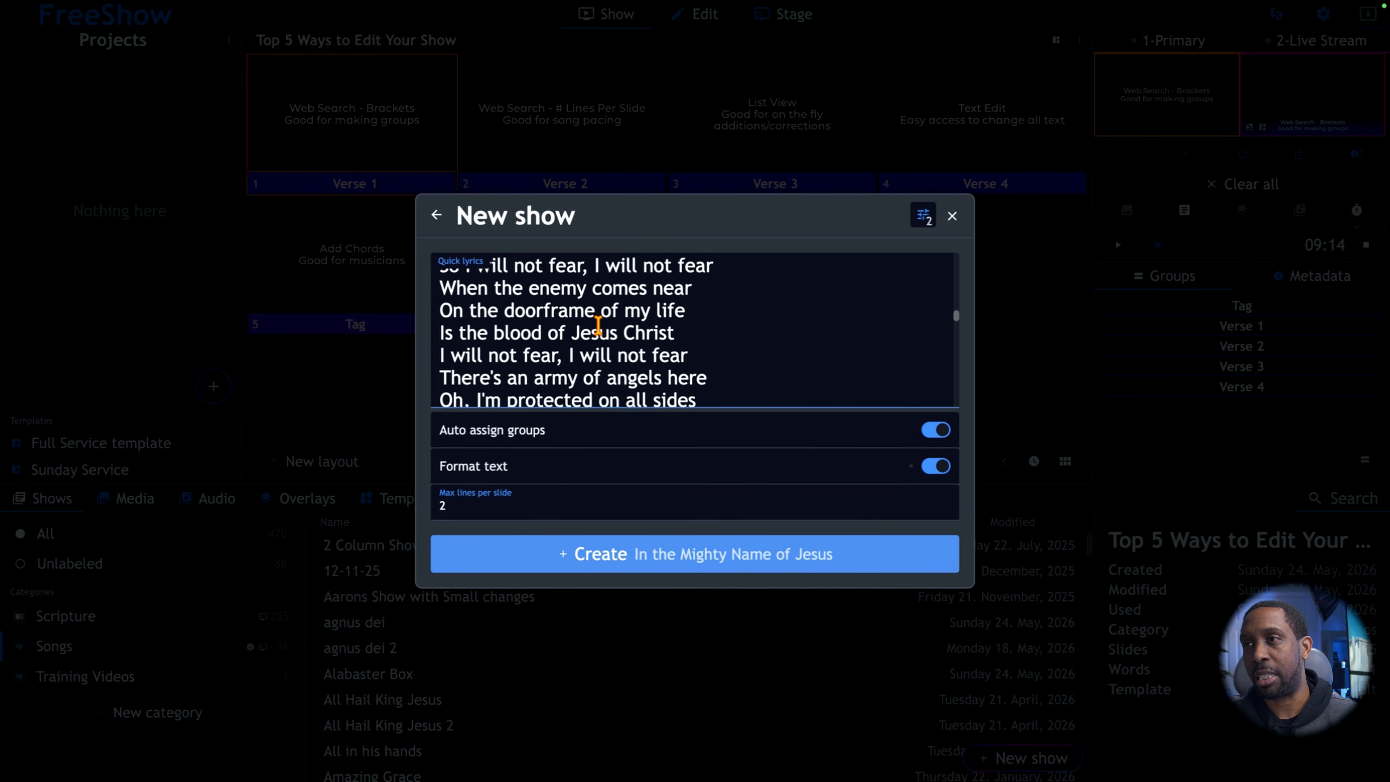
{"action": "scroll", "coordinate": [598, 325], "scroll_direction": "up", "scroll_amount": 1}
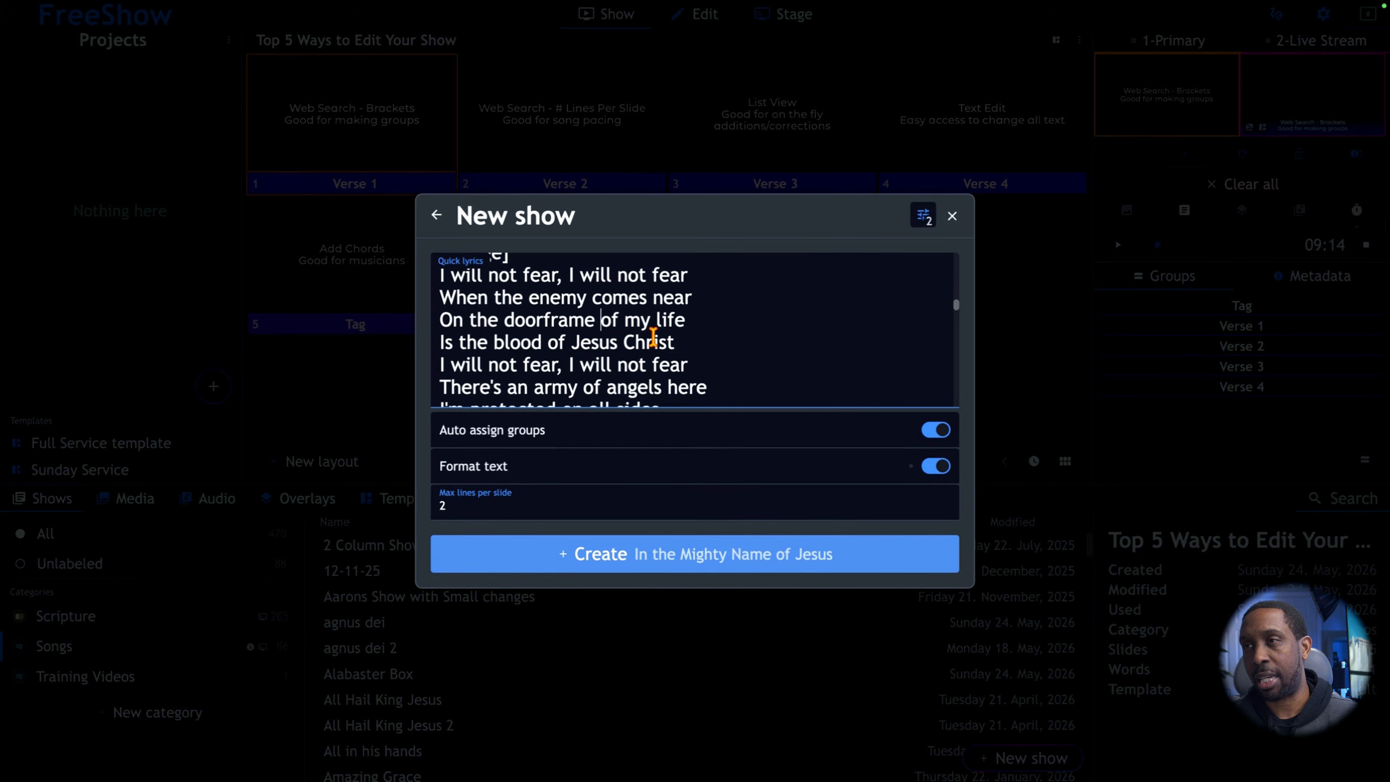
{"action": "scroll", "coordinate": [653, 335], "scroll_direction": "up", "scroll_amount": 1}
{"action": "scroll", "coordinate": [653, 336], "scroll_direction": "up", "scroll_amount": 1}
{"action": "scroll", "coordinate": [653, 336], "scroll_direction": "down", "scroll_amount": 1}
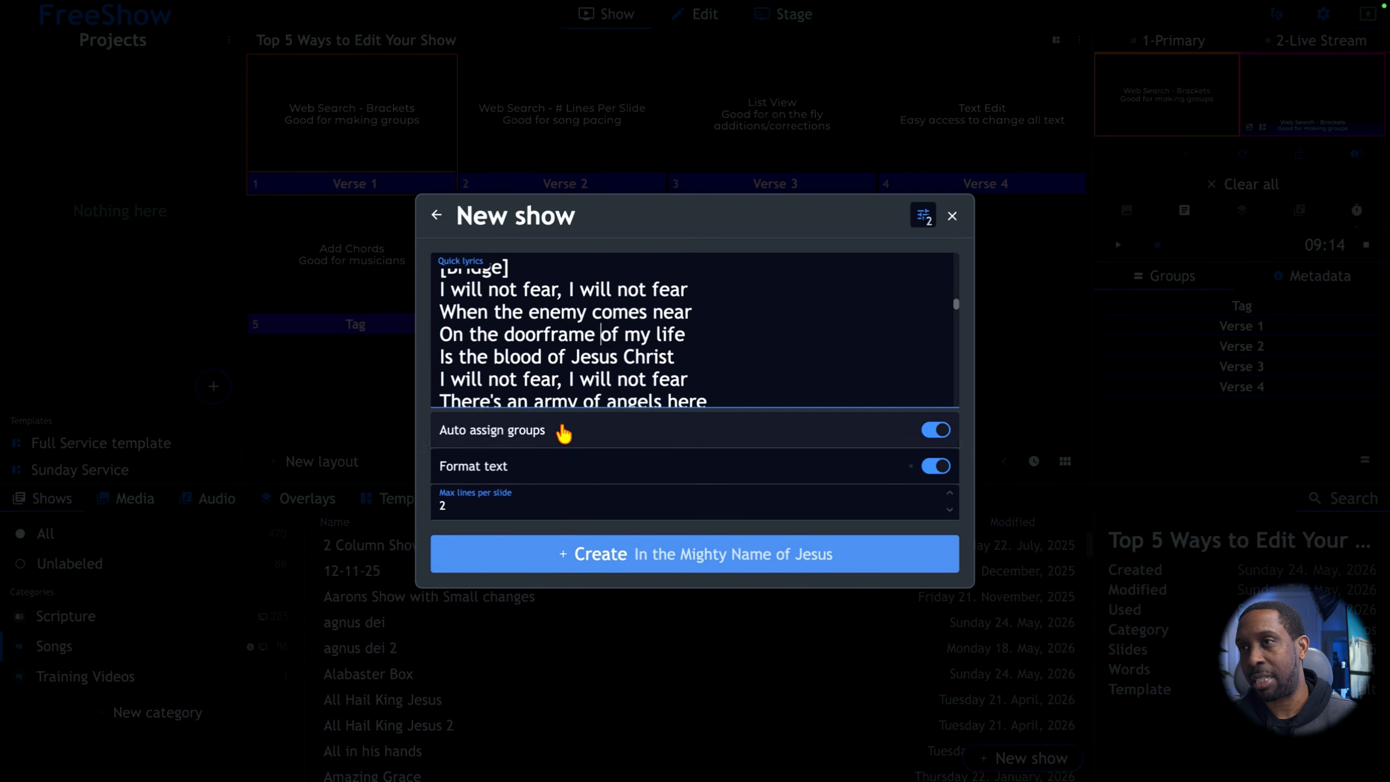
{"action": "left_click", "coordinate": [693, 316]}
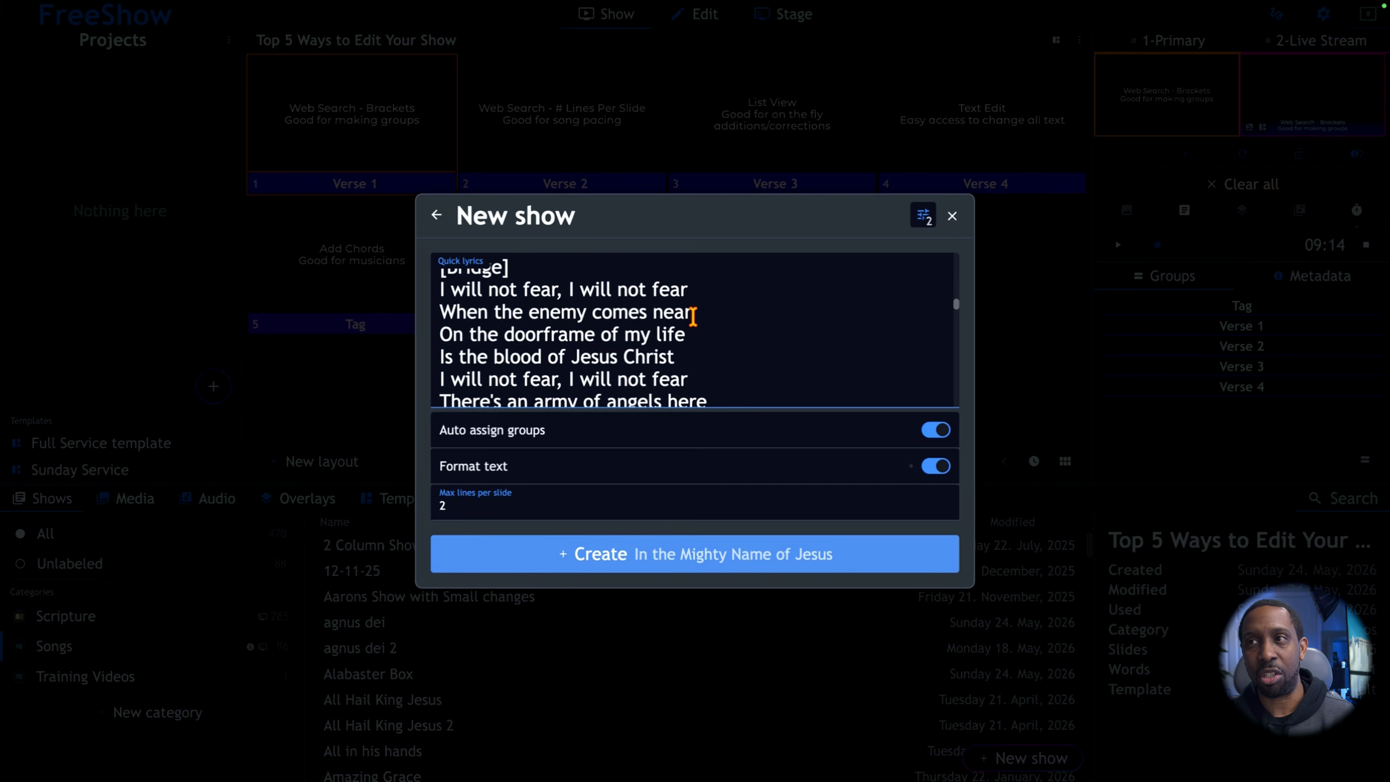
{"action": "scroll", "coordinate": [693, 317], "scroll_direction": "up", "scroll_amount": 15}
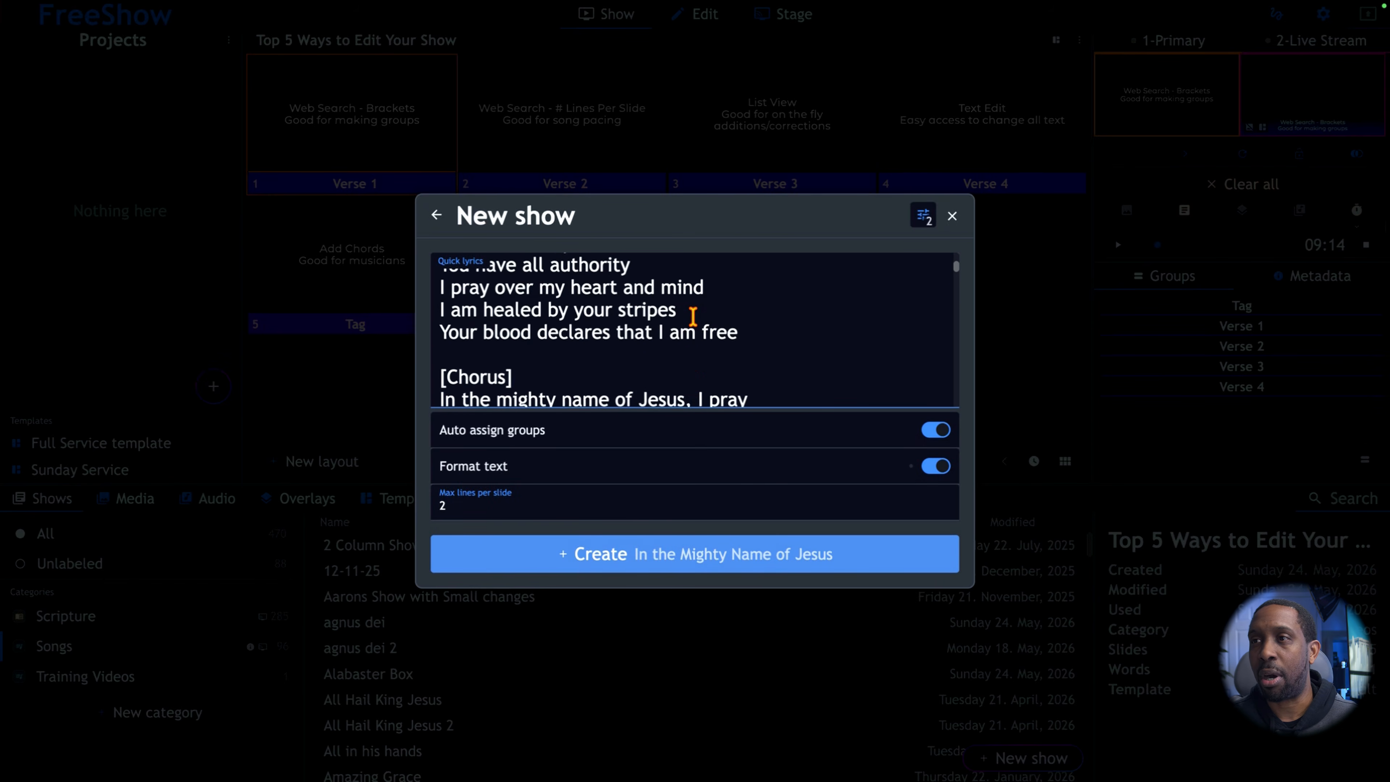
{"action": "scroll", "coordinate": [693, 317], "scroll_direction": "up", "scroll_amount": 1}
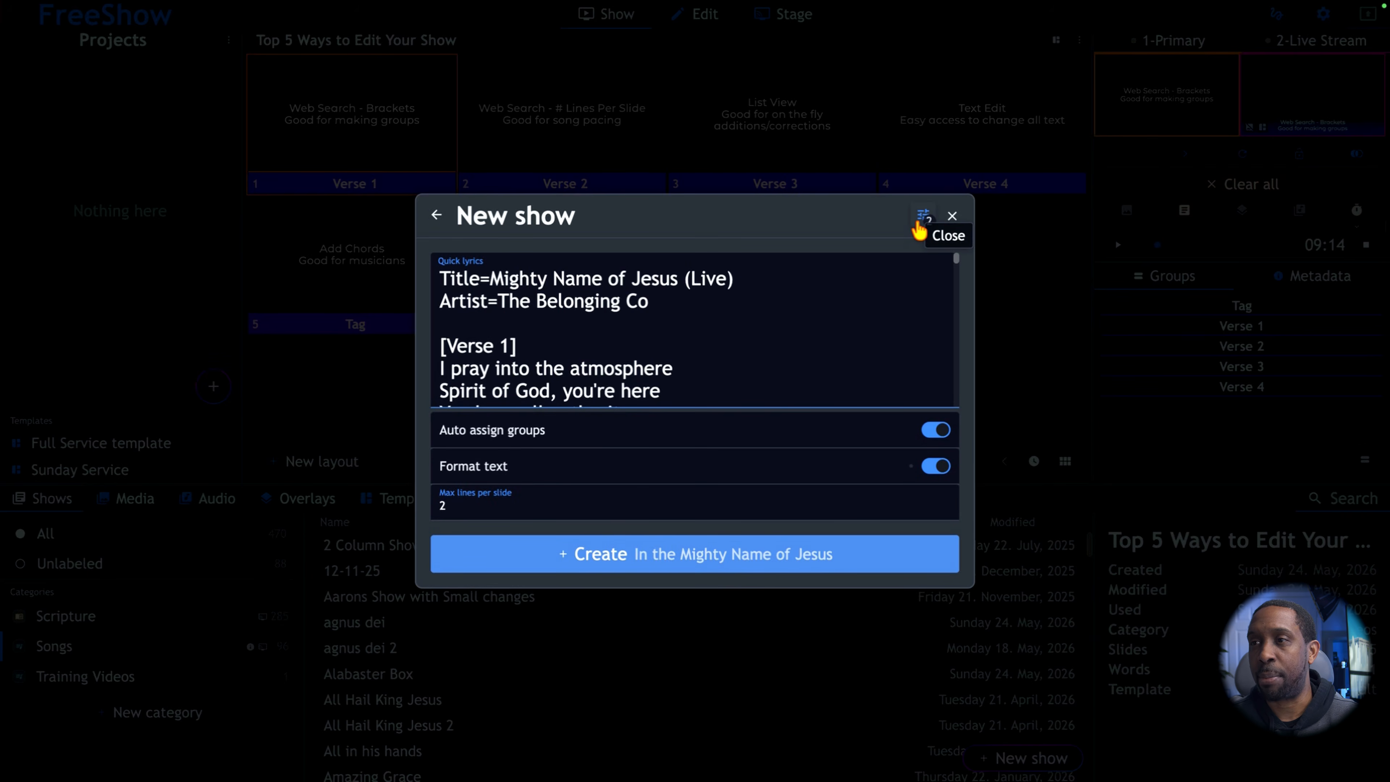
Create the show from the cleaned lyrics with auto assigned groups and text formatting kept on.
{"action": "left_click", "coordinate": [920, 219]}
{"action": "left_click", "coordinate": [923, 211]}
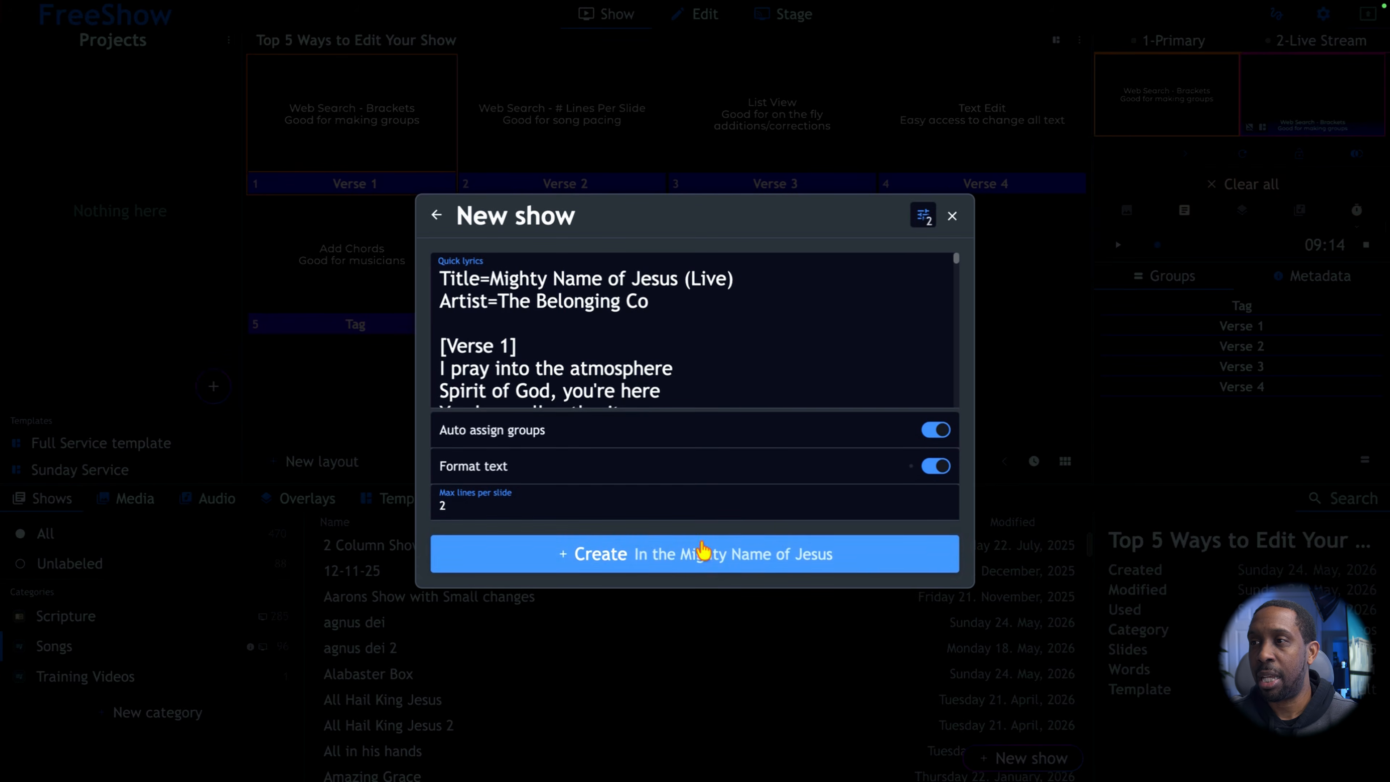
{"action": "left_click", "coordinate": [673, 561]}
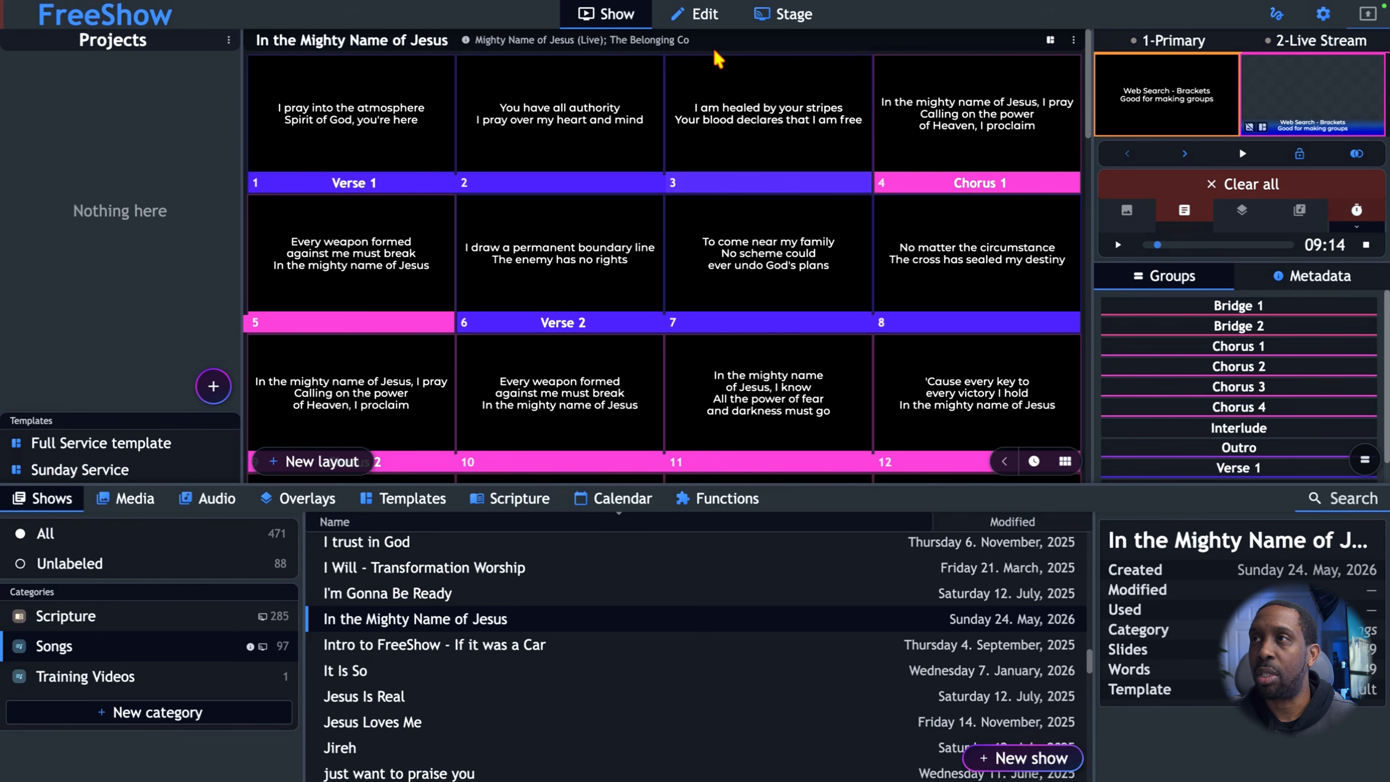
Open the show for editing and switch from the slide view to the full-text editor.
{"action": "left_click", "coordinate": [704, 19]}
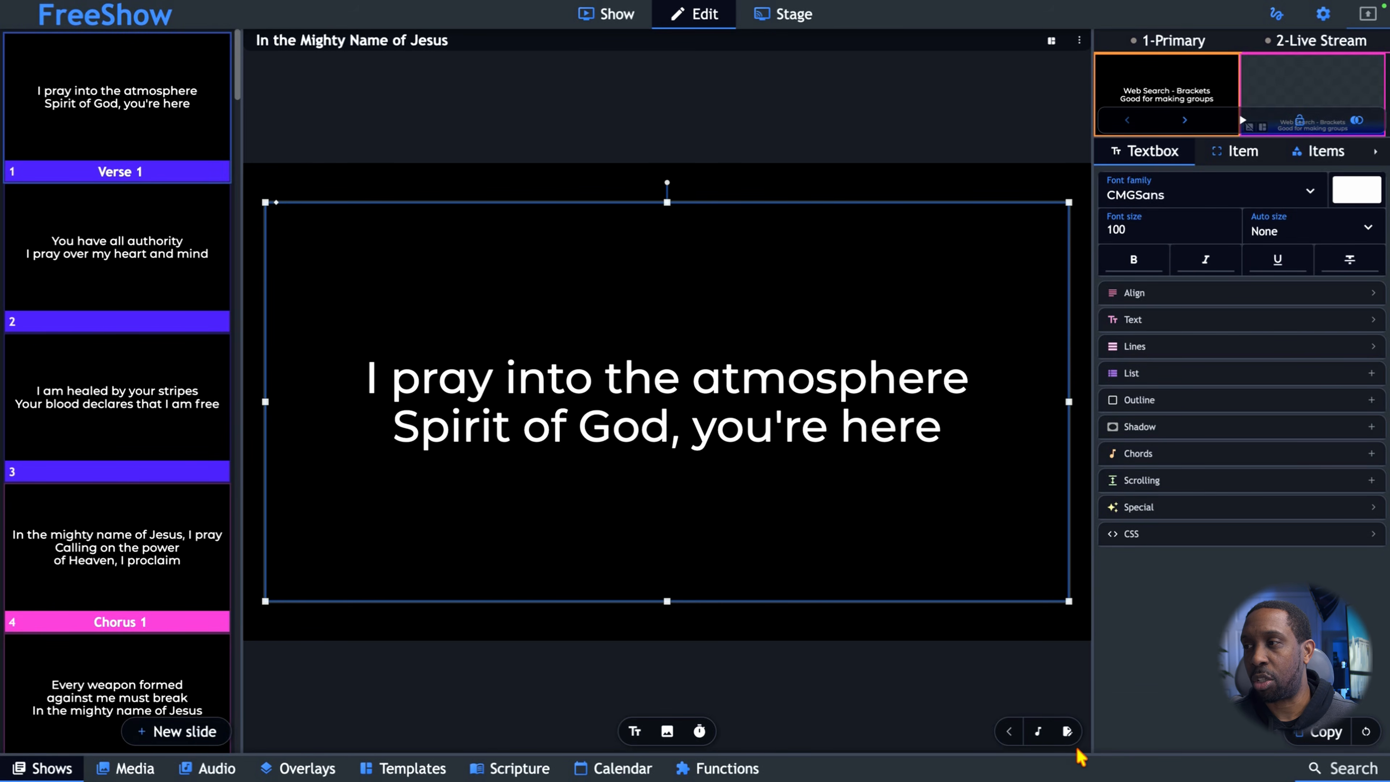
{"action": "left_click", "coordinate": [1067, 735]}
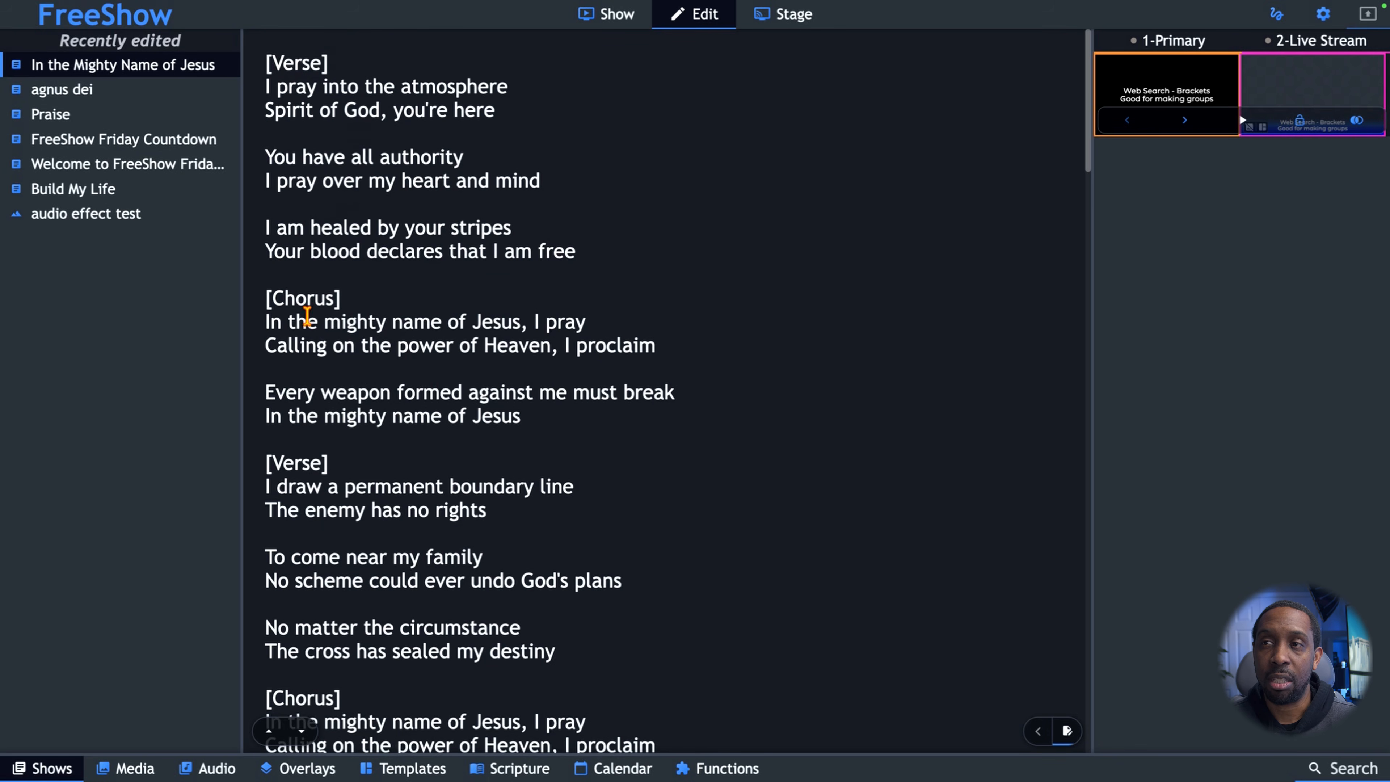
{"action": "scroll", "coordinate": [297, 431], "scroll_direction": "down", "scroll_amount": 5}
{"action": "scroll", "coordinate": [298, 431], "scroll_direction": "down", "scroll_amount": 2}
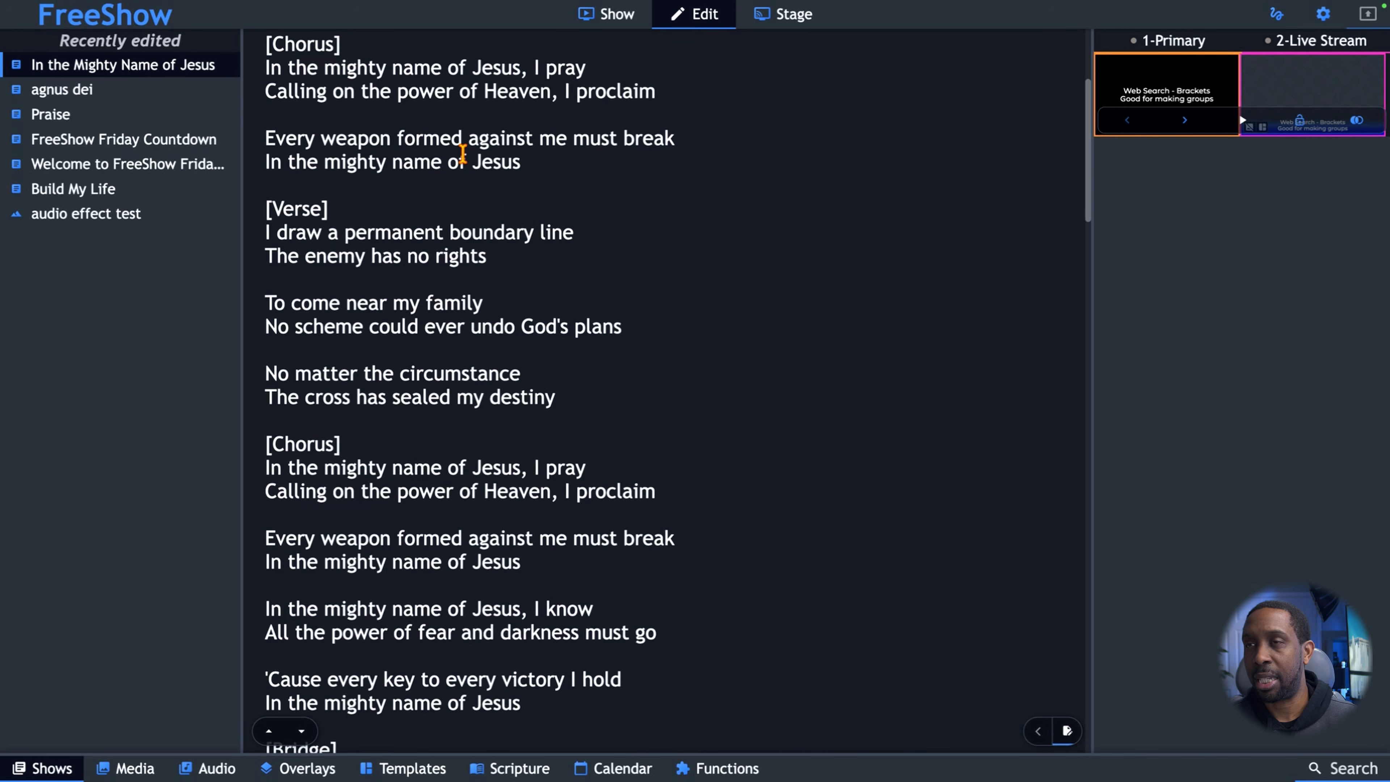
Split the first chorus into one-line slides by adding blank lines after "must break" and "I pray".
{"action": "left_click", "coordinate": [674, 141]}
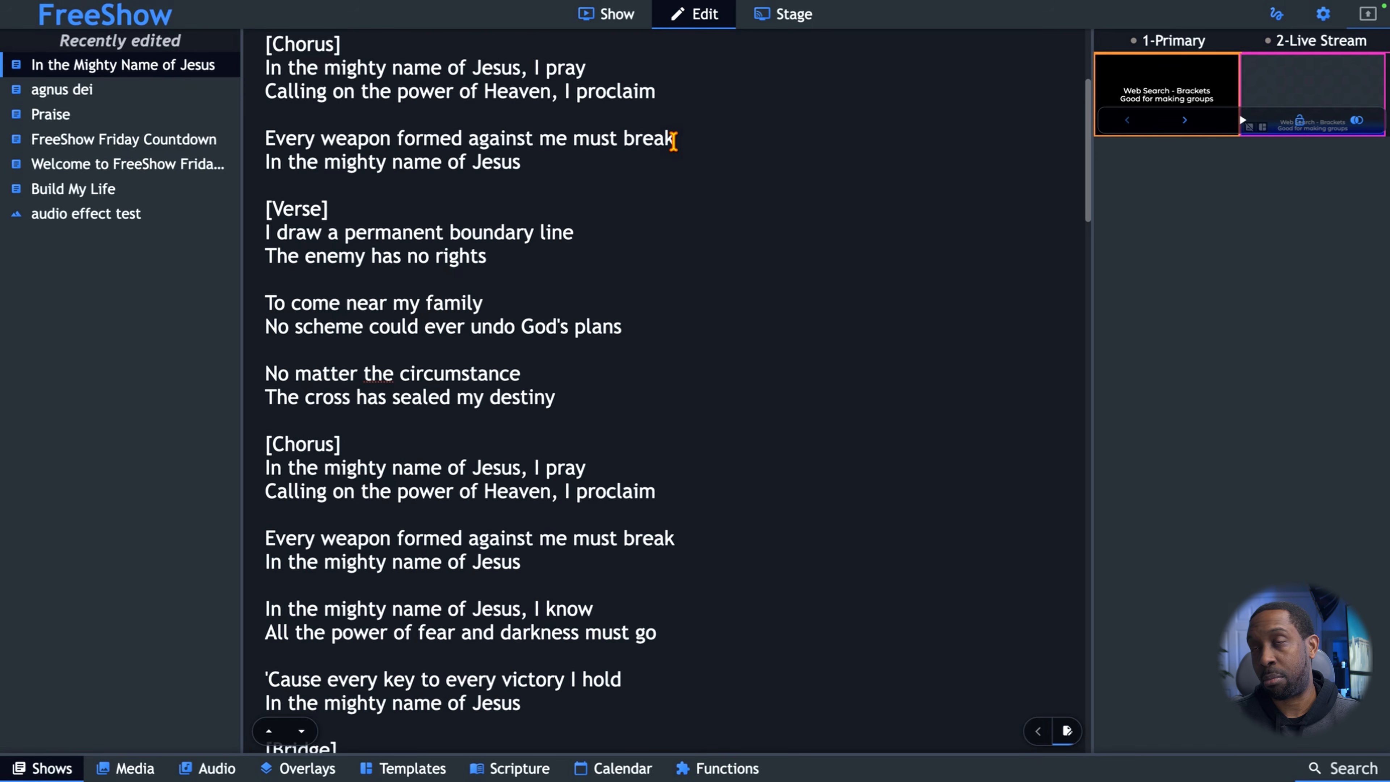
{"action": "key", "text": "Return"}
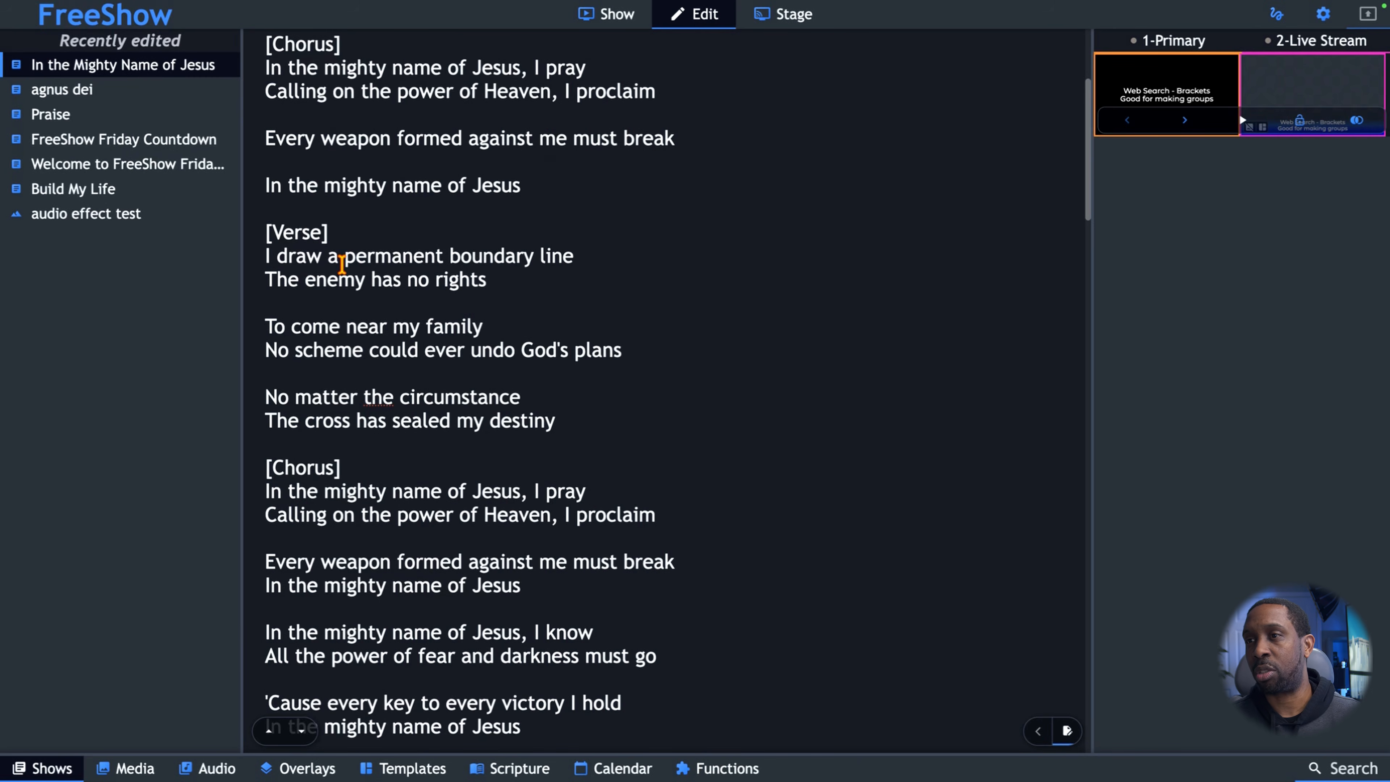
{"action": "scroll", "coordinate": [342, 265], "scroll_direction": "up", "scroll_amount": 5}
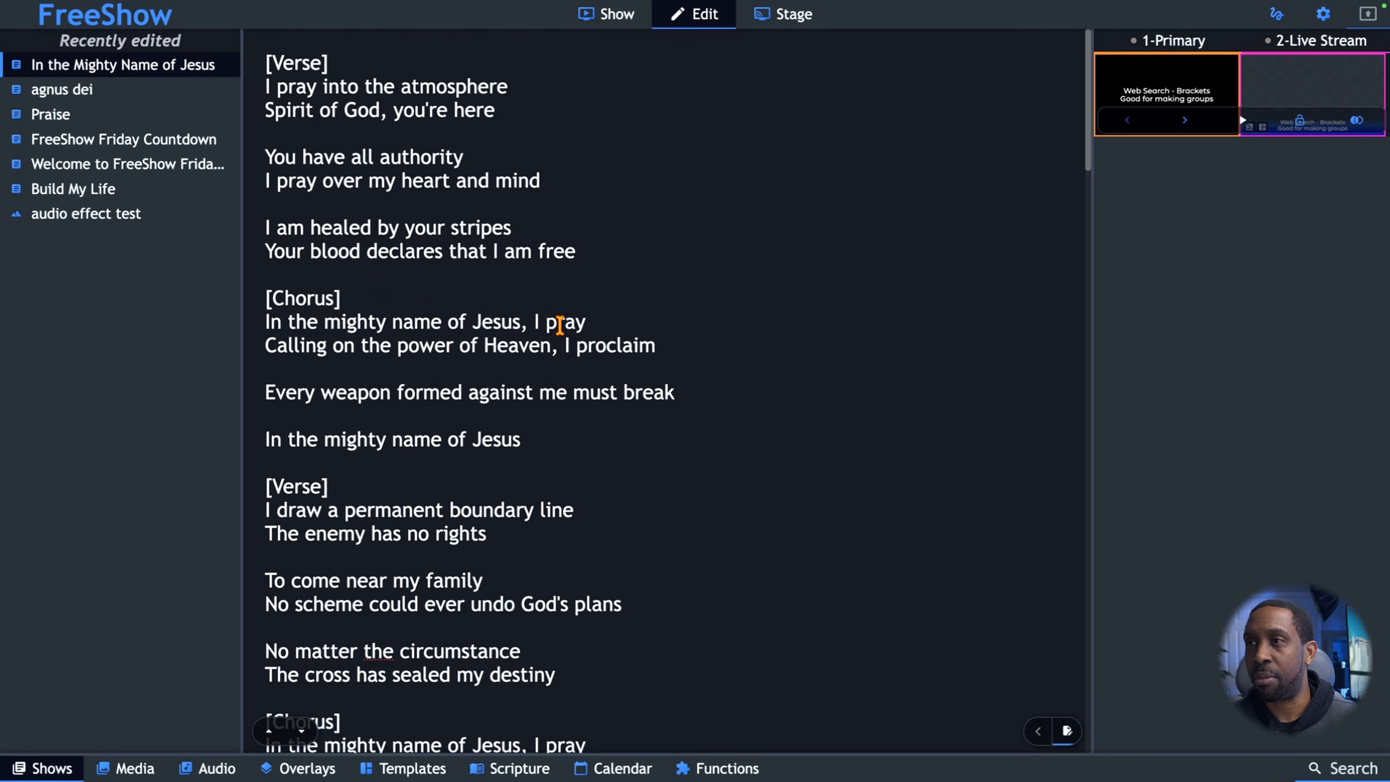
{"action": "left_click", "coordinate": [595, 324]}
{"action": "key", "text": "Return"}
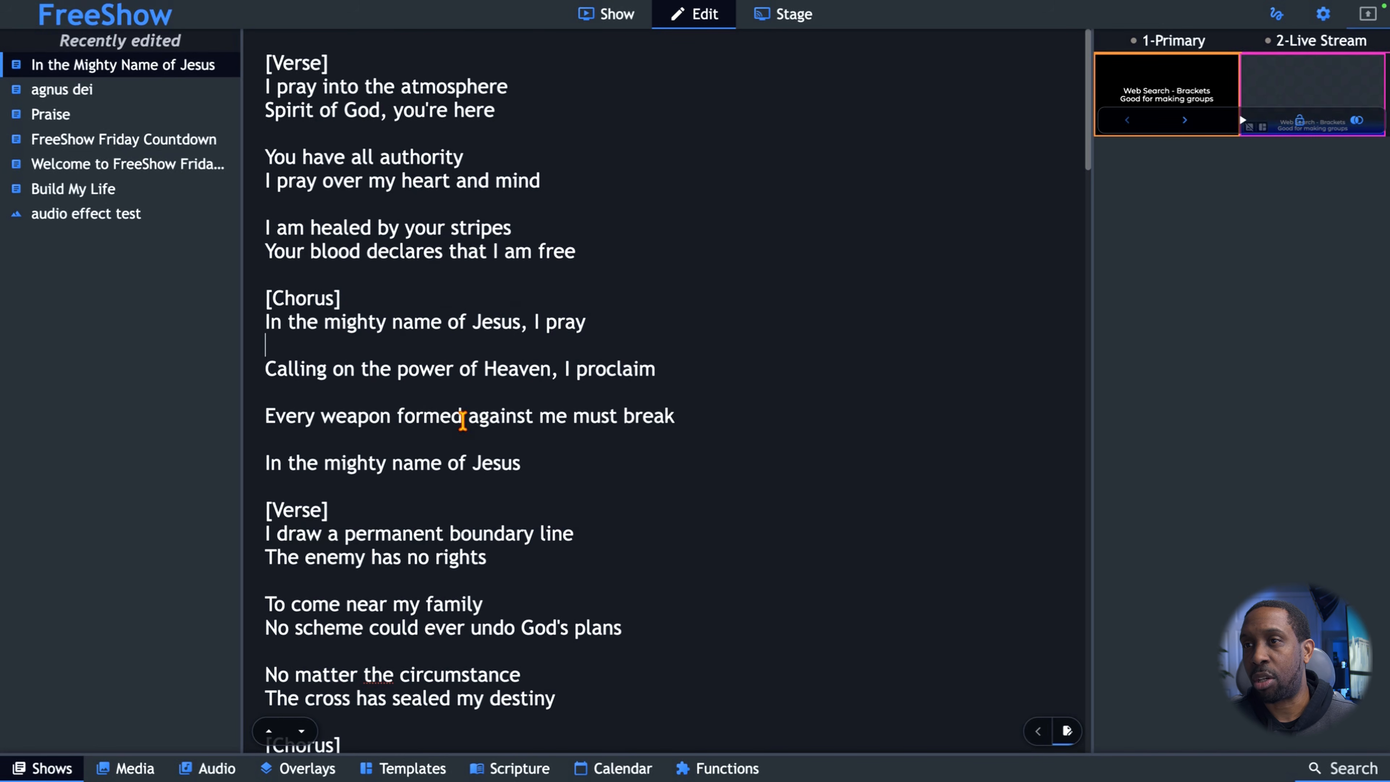
Split the second chorus into one-line slides by adding blank lines after "I pray", "must break", "I know" and "victory I hold".
{"action": "scroll", "coordinate": [472, 397], "scroll_direction": "down", "scroll_amount": 5}
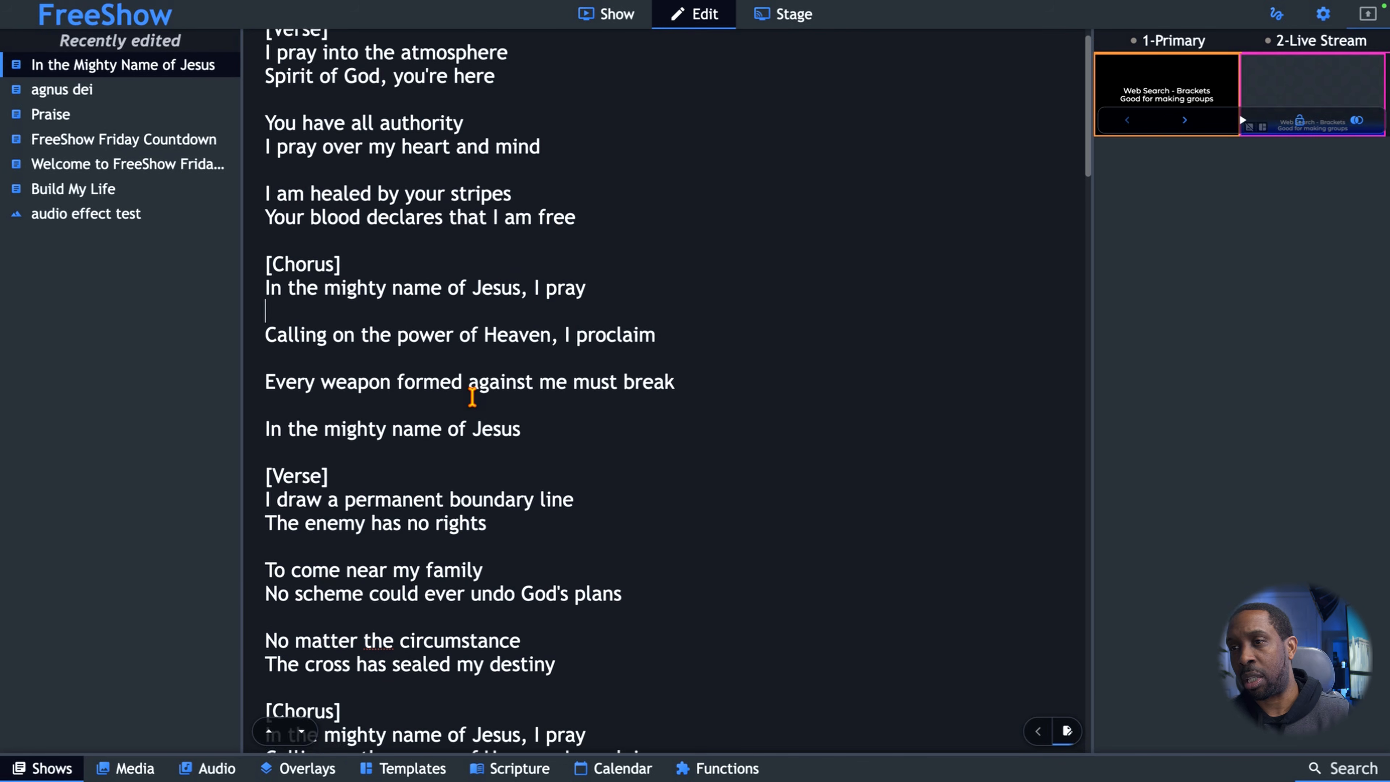
{"action": "scroll", "coordinate": [472, 396], "scroll_direction": "down", "scroll_amount": 2}
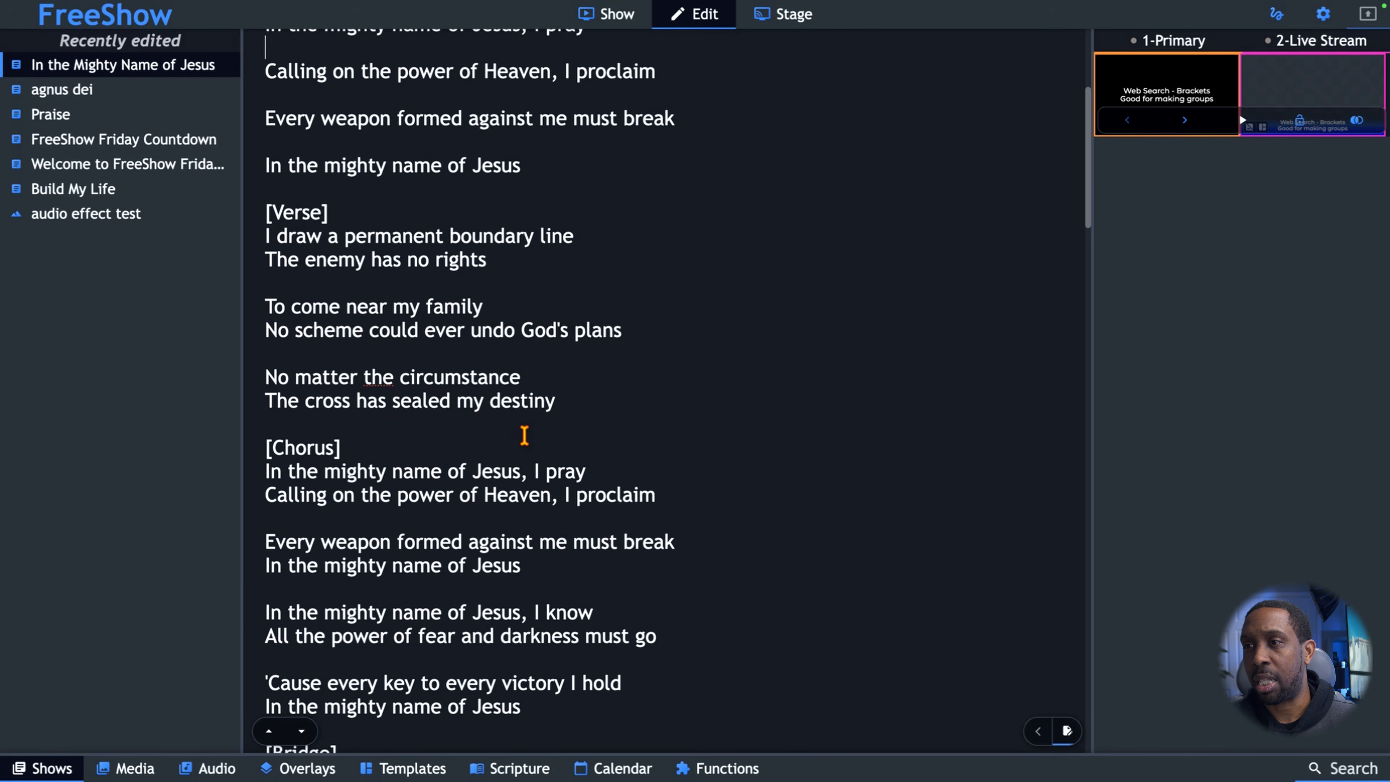
{"action": "key", "text": "Return"}
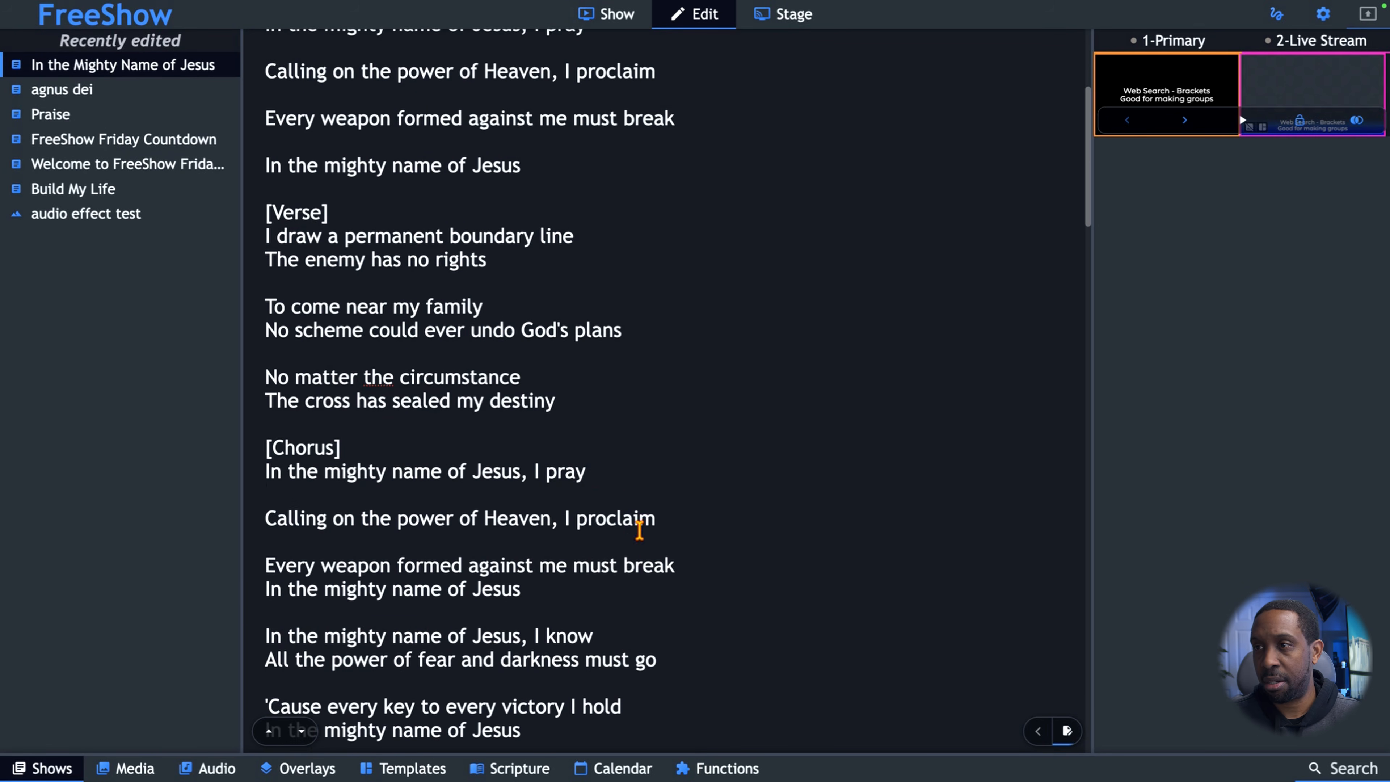
{"action": "left_click", "coordinate": [685, 570]}
{"action": "key", "text": "Return"}
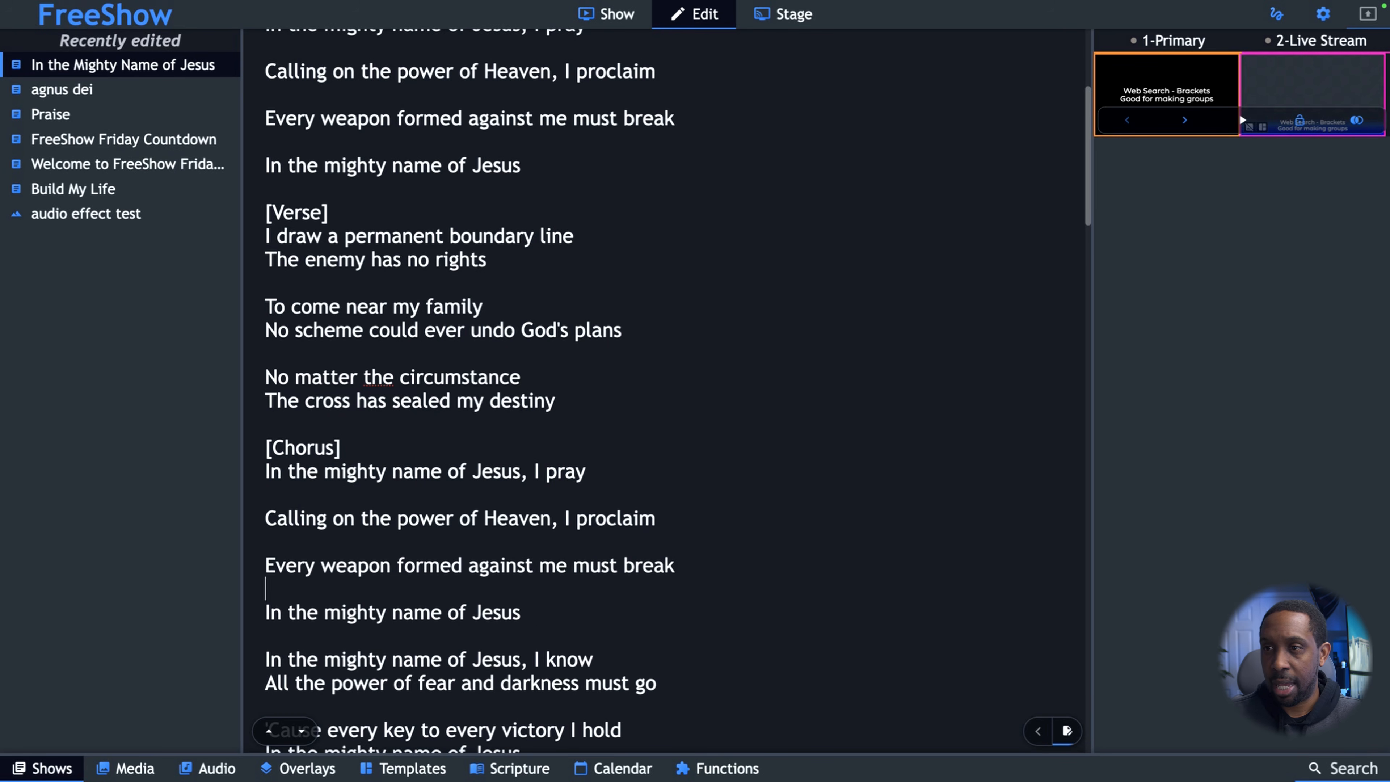
{"action": "scroll", "coordinate": [562, 569], "scroll_direction": "down", "scroll_amount": 2}
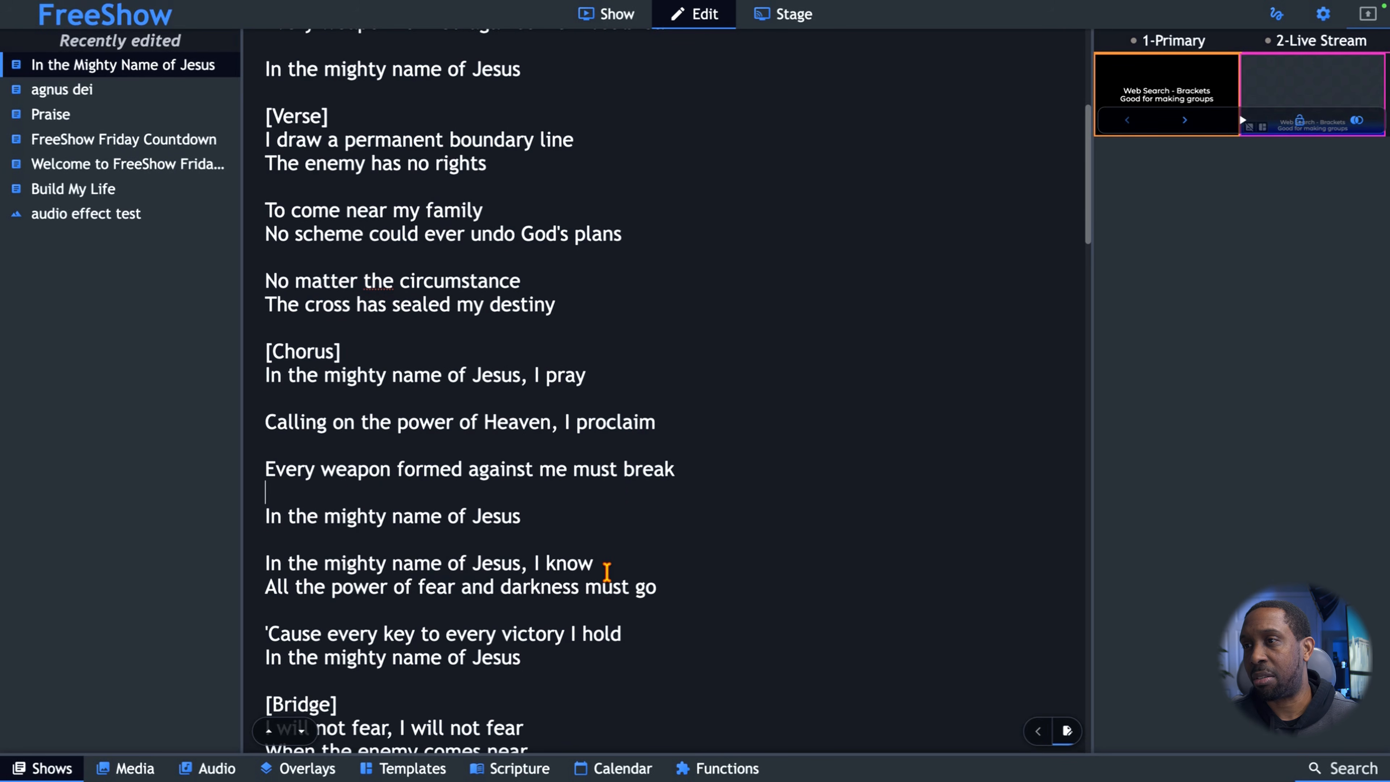
{"action": "key", "text": "Return"}
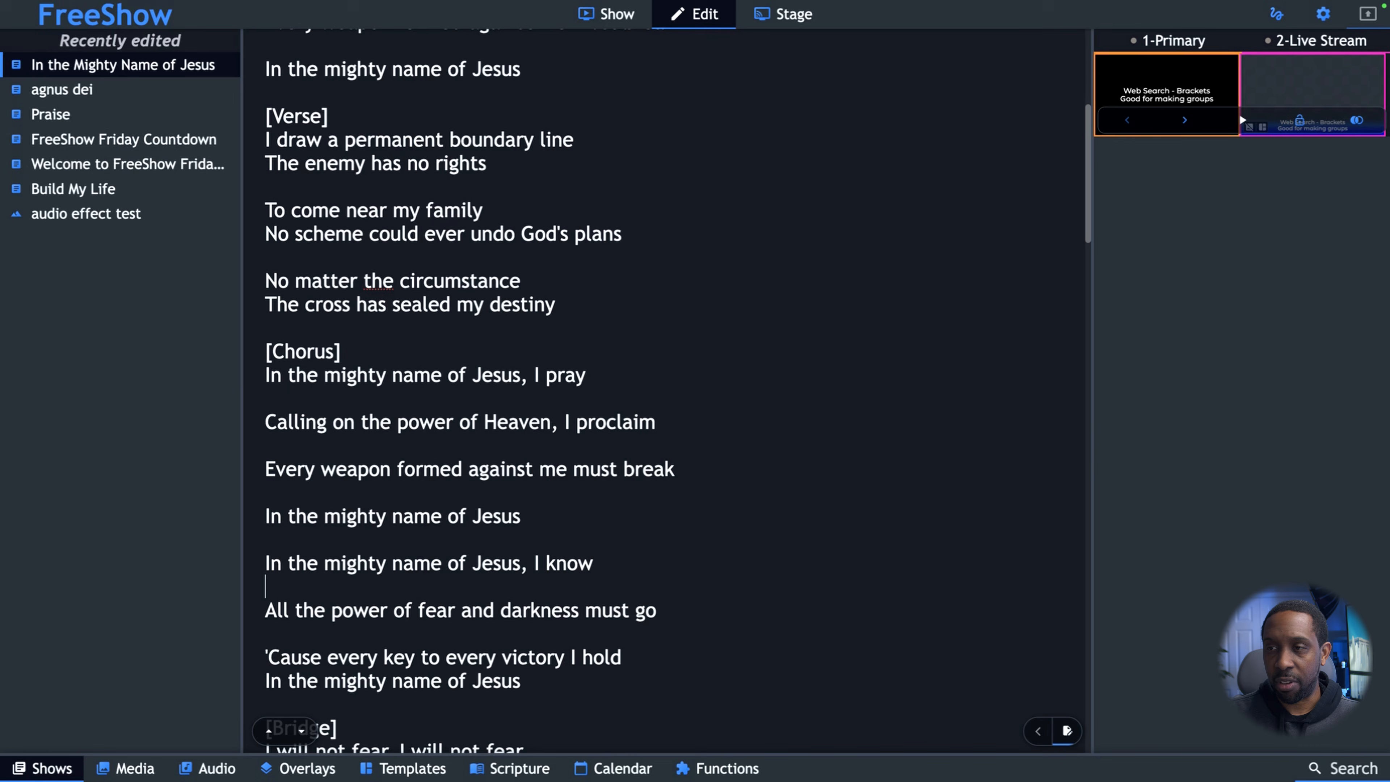
{"action": "scroll", "coordinate": [580, 570], "scroll_direction": "down", "scroll_amount": 3}
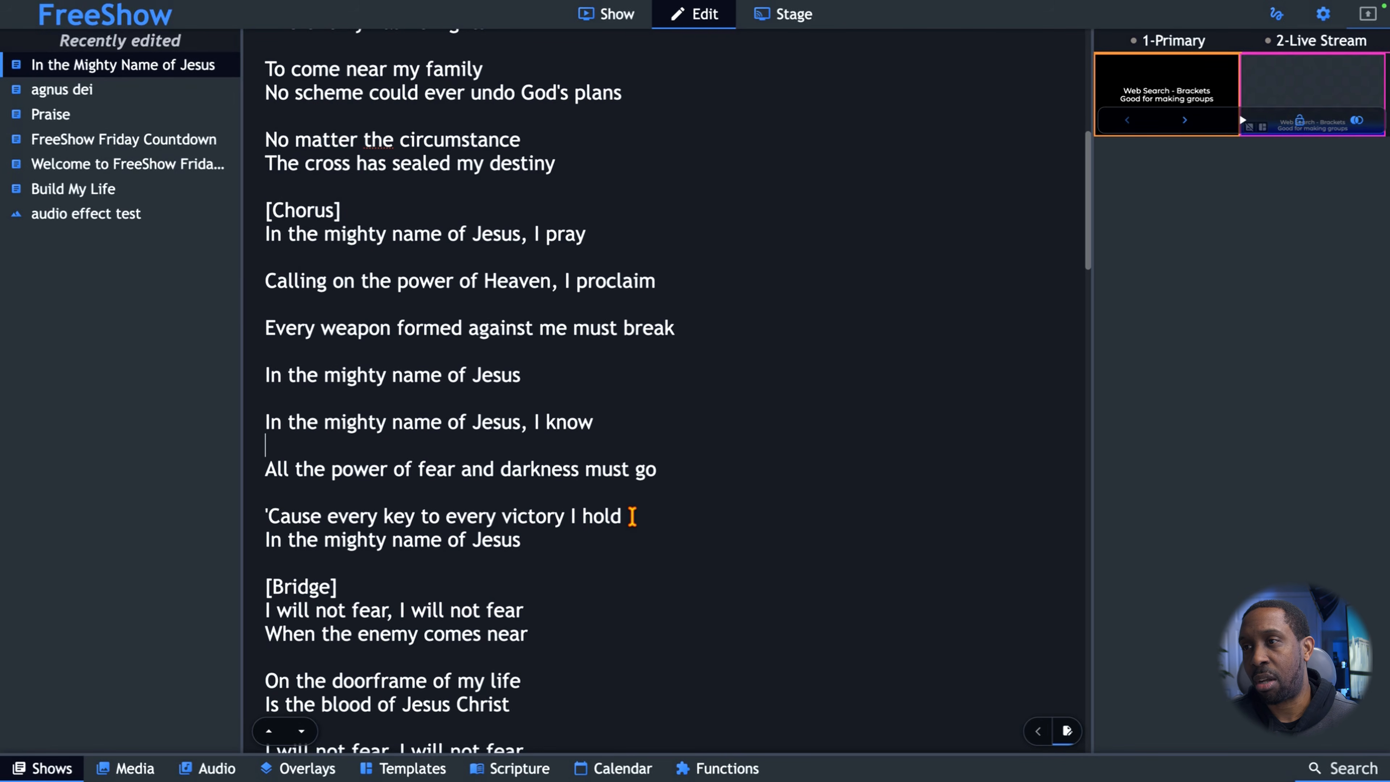
{"action": "key", "text": "Return"}
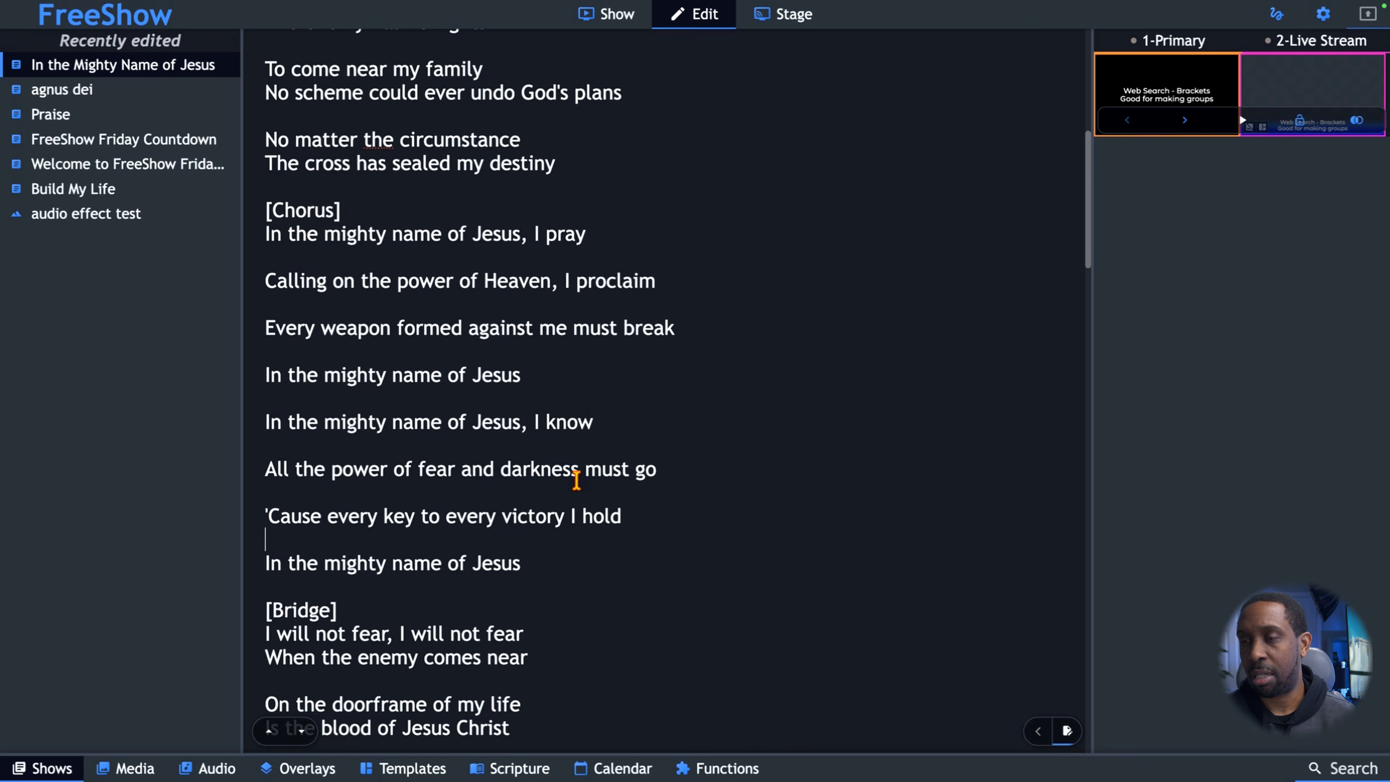
Split the third chorus into one-line slides by adding blank lines after "I pray", "must break", "oh, I know" and "victory I hold".
{"action": "scroll", "coordinate": [577, 479], "scroll_direction": "down", "scroll_amount": 1}
{"action": "scroll", "coordinate": [577, 480], "scroll_direction": "down", "scroll_amount": 1}
{"action": "scroll", "coordinate": [577, 480], "scroll_direction": "down", "scroll_amount": 6}
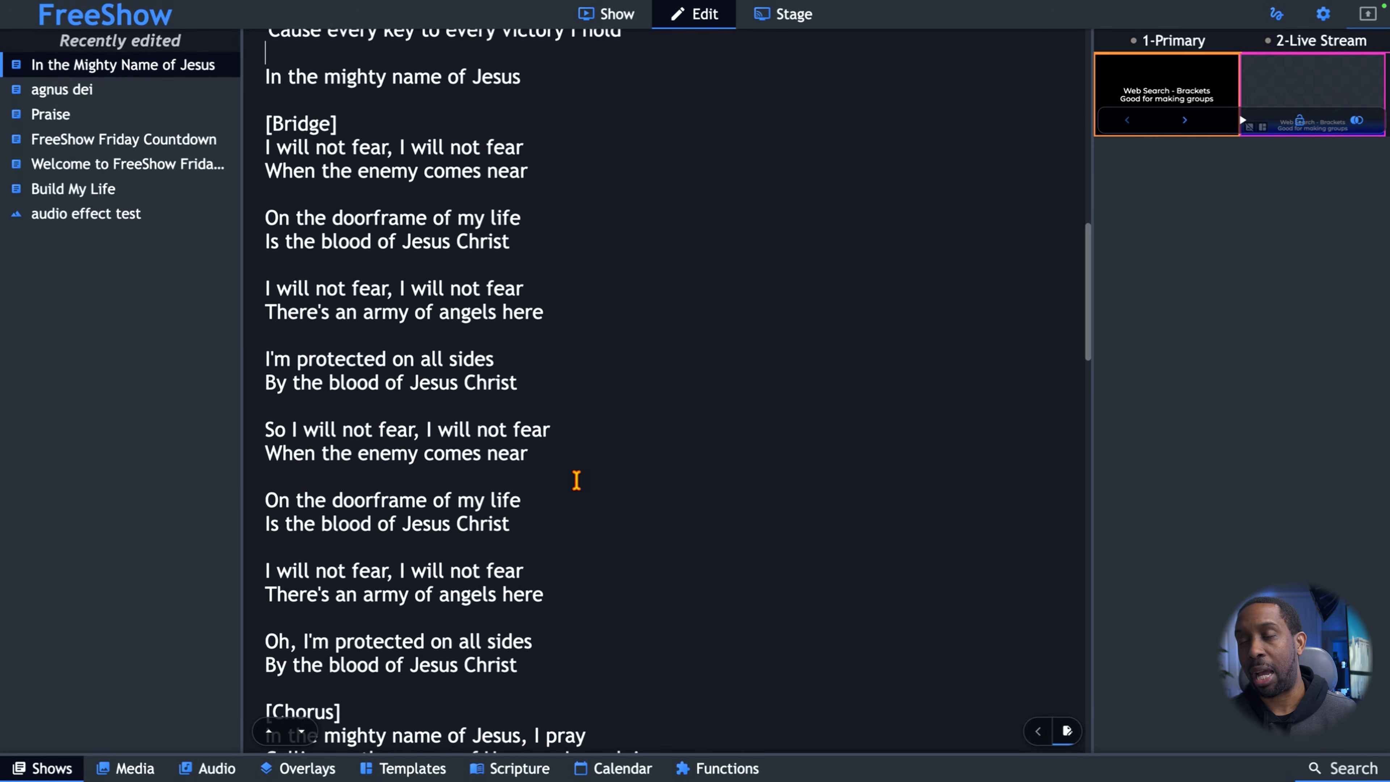
{"action": "scroll", "coordinate": [576, 480], "scroll_direction": "down", "scroll_amount": 4}
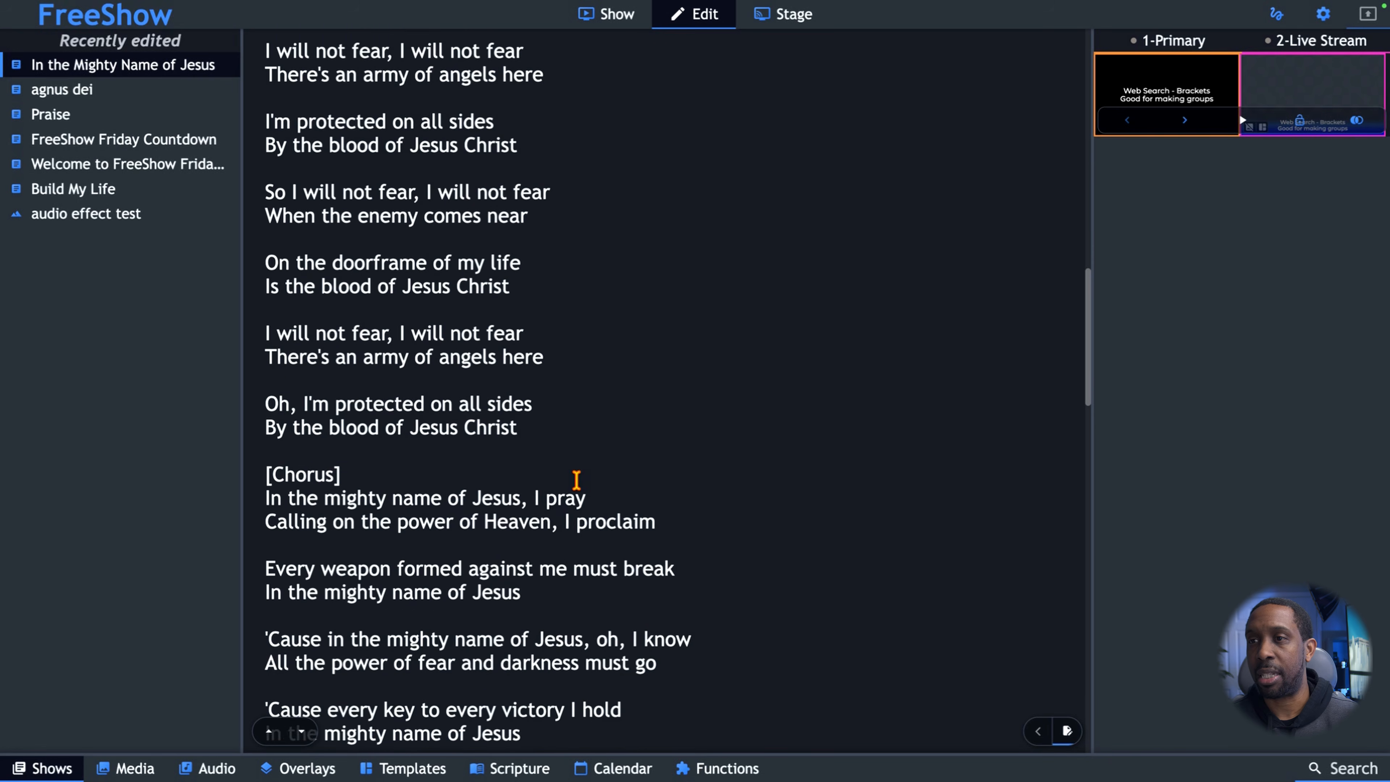
{"action": "left_click", "coordinate": [597, 455]}
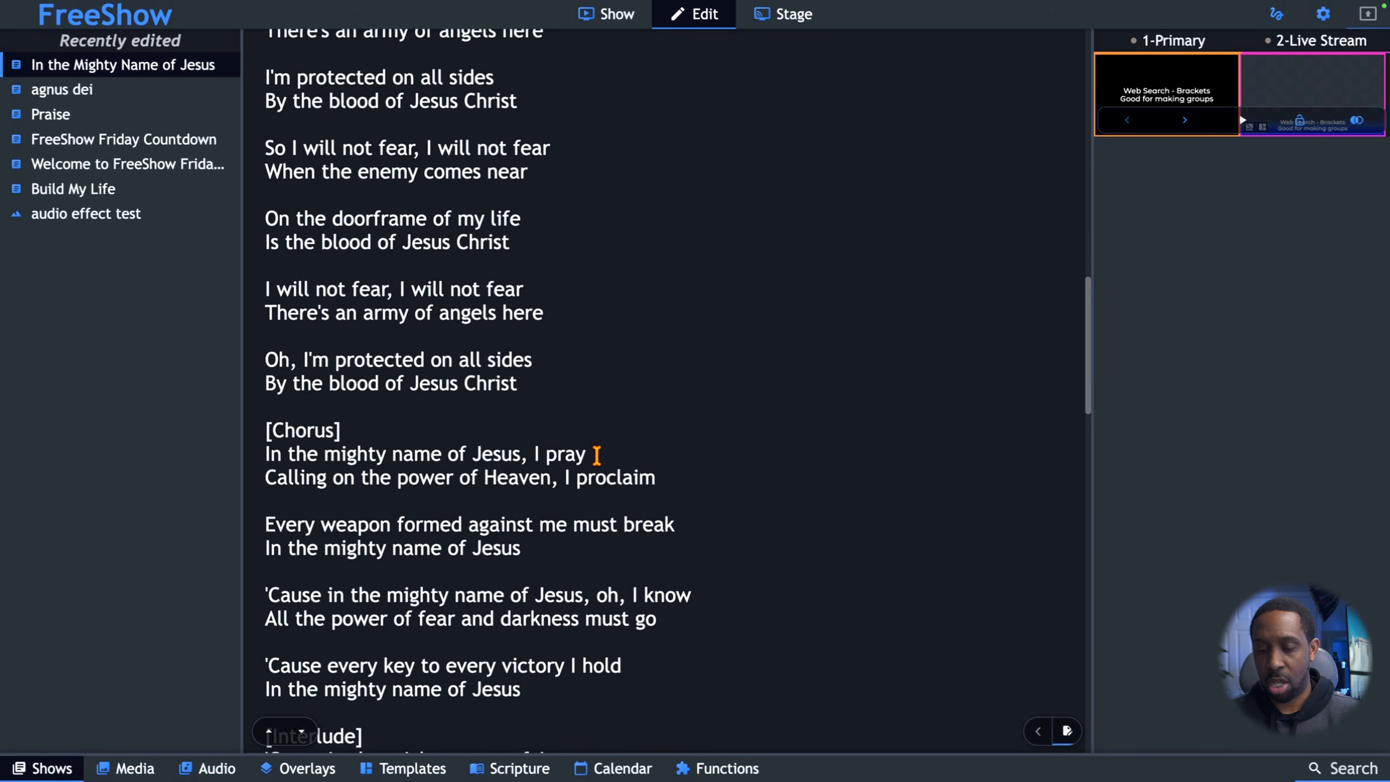
{"action": "key", "text": "Return"}
{"action": "left_click", "coordinate": [678, 549]}
{"action": "key", "text": "Return"}
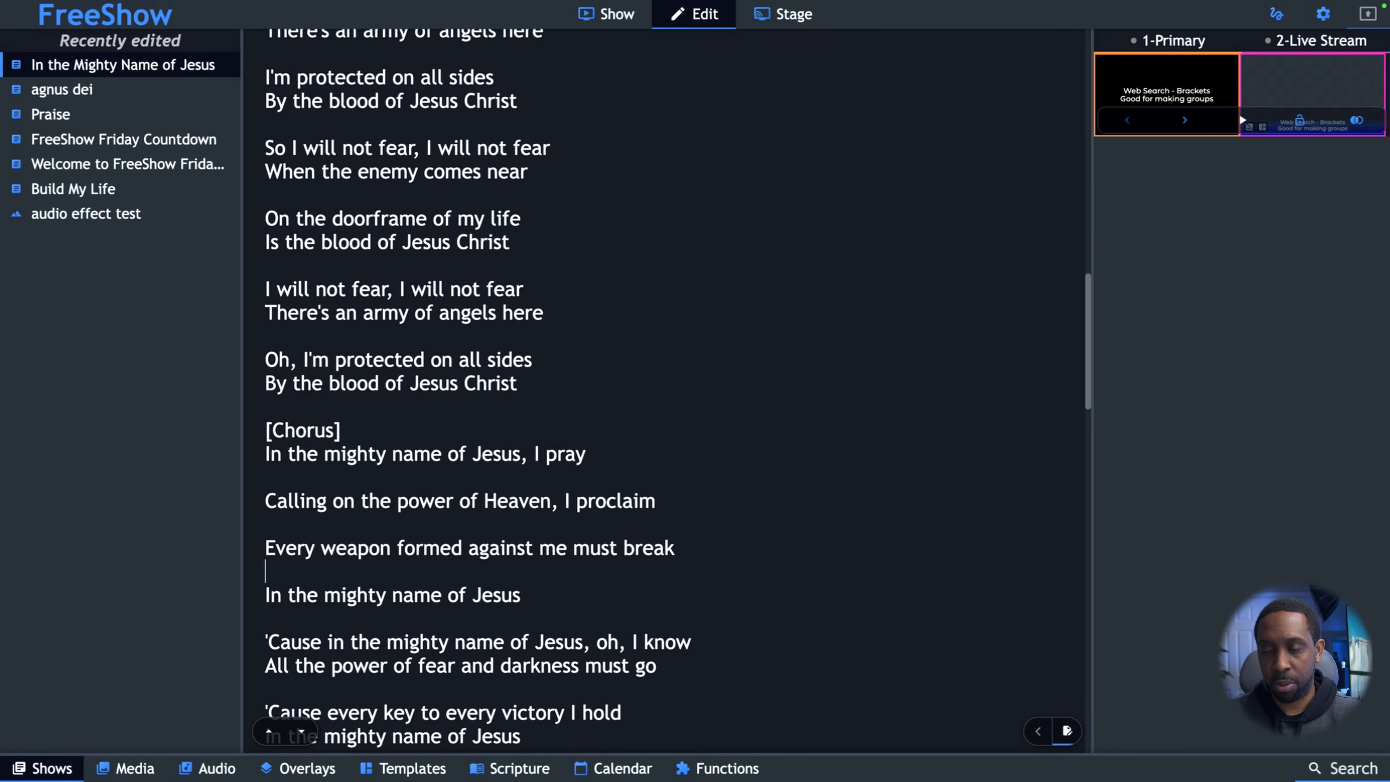
{"action": "scroll", "coordinate": [574, 534], "scroll_direction": "down", "scroll_amount": 2}
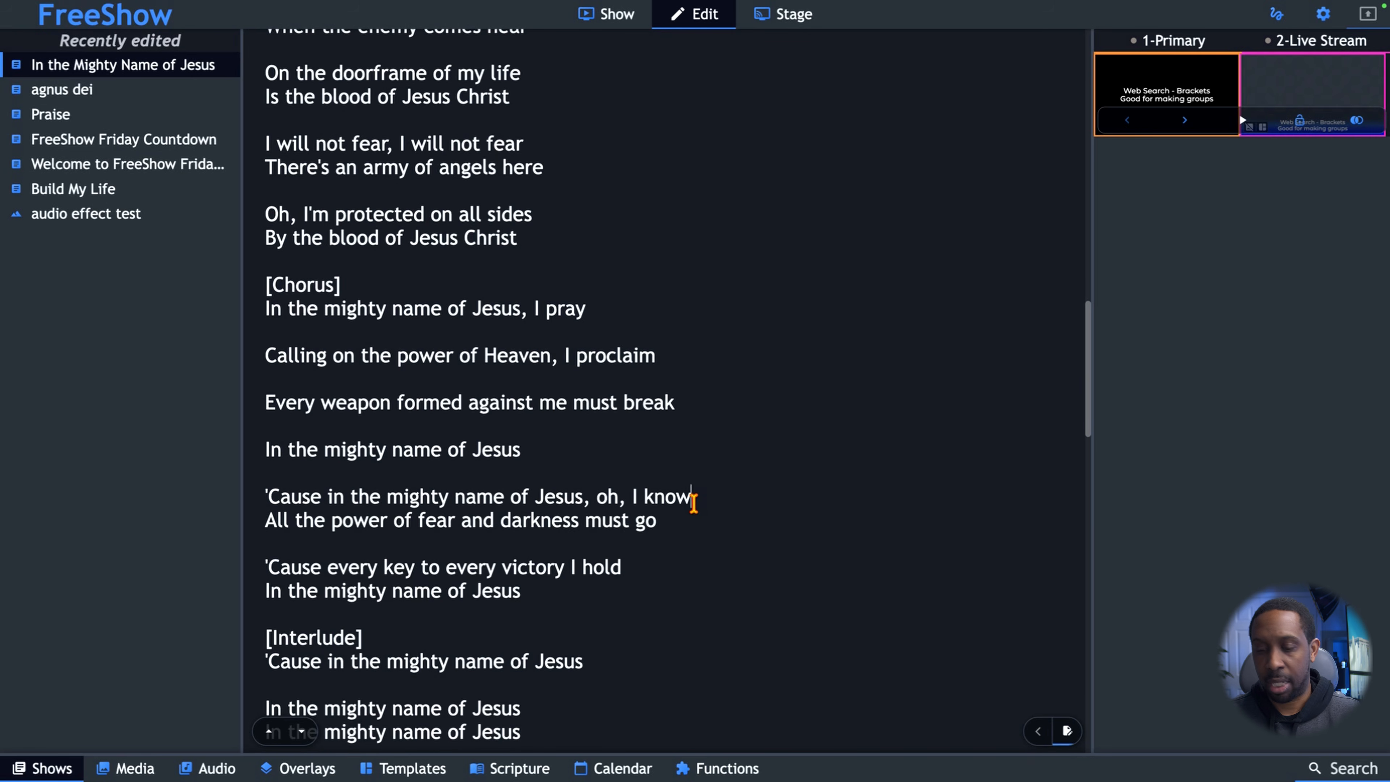
{"action": "key", "text": "Return"}
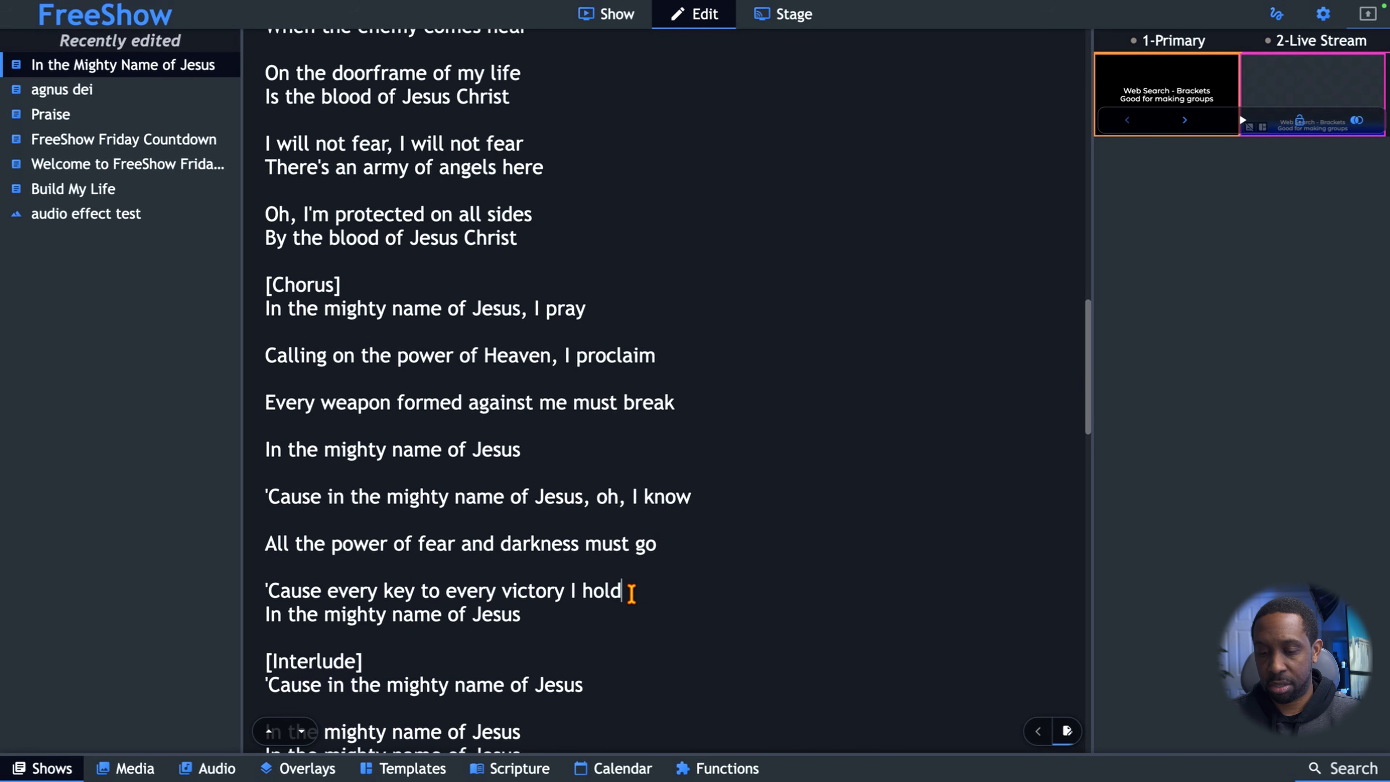
{"action": "key", "text": "Return"}
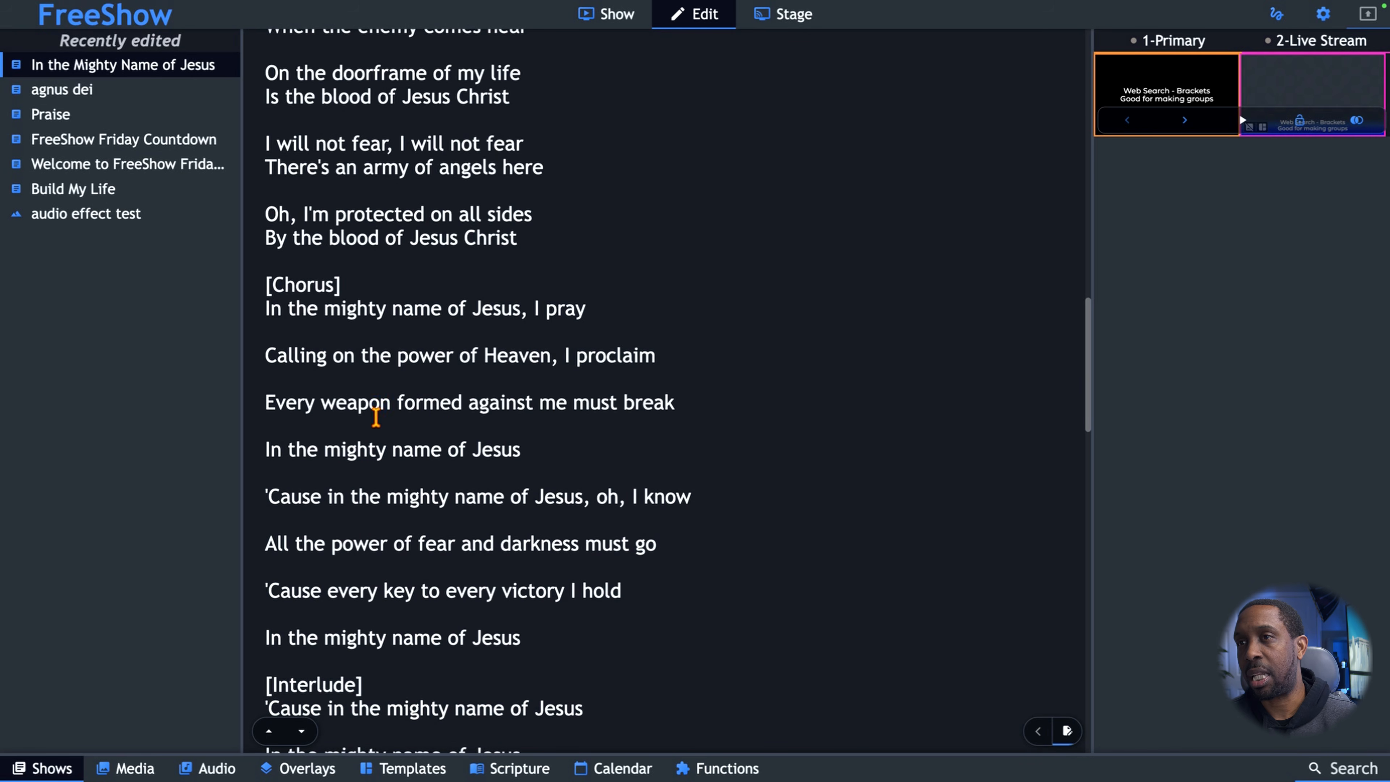
Split two interlude slides by adding blank lines after "It's in His name" and "you have the power, oh".
{"action": "scroll", "coordinate": [353, 585], "scroll_direction": "down", "scroll_amount": 4}
{"action": "scroll", "coordinate": [356, 587], "scroll_direction": "down", "scroll_amount": 2}
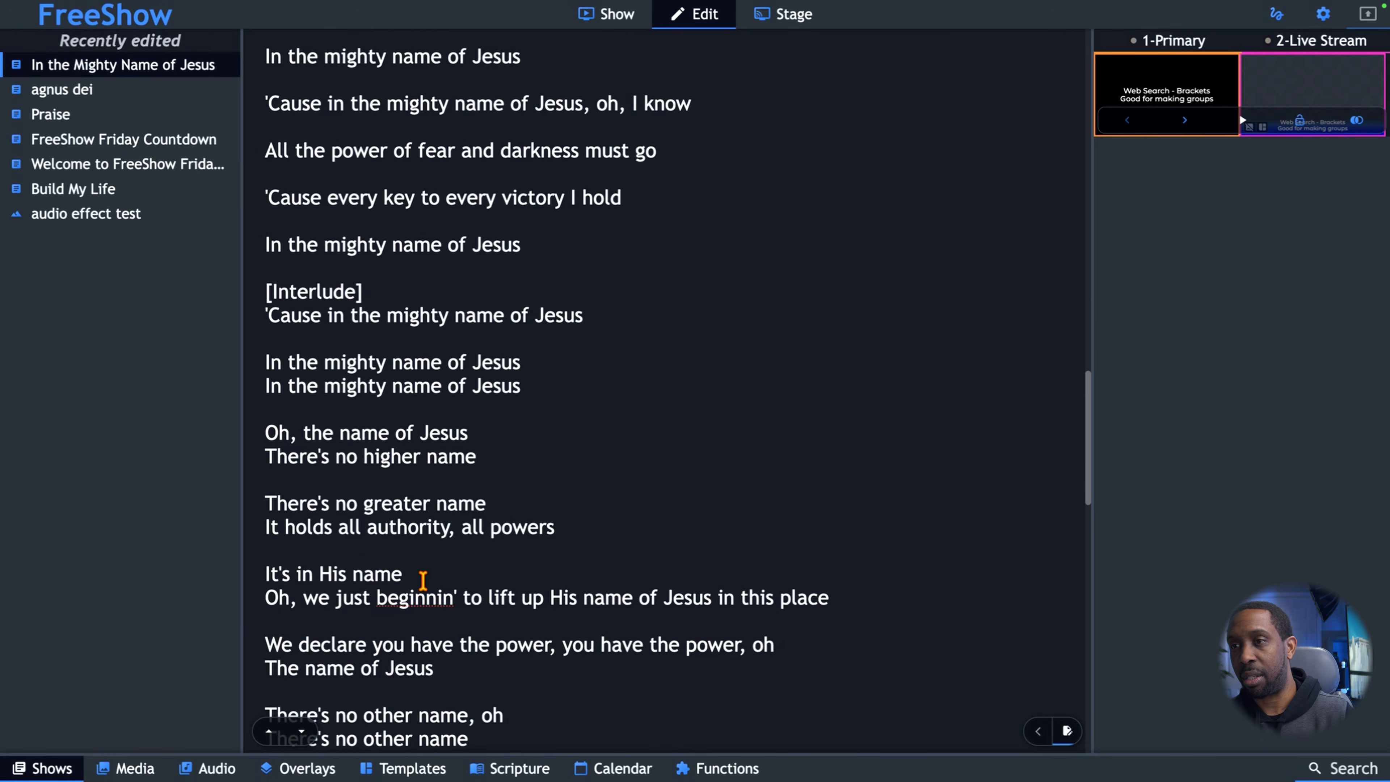
{"action": "left_click", "coordinate": [409, 574]}
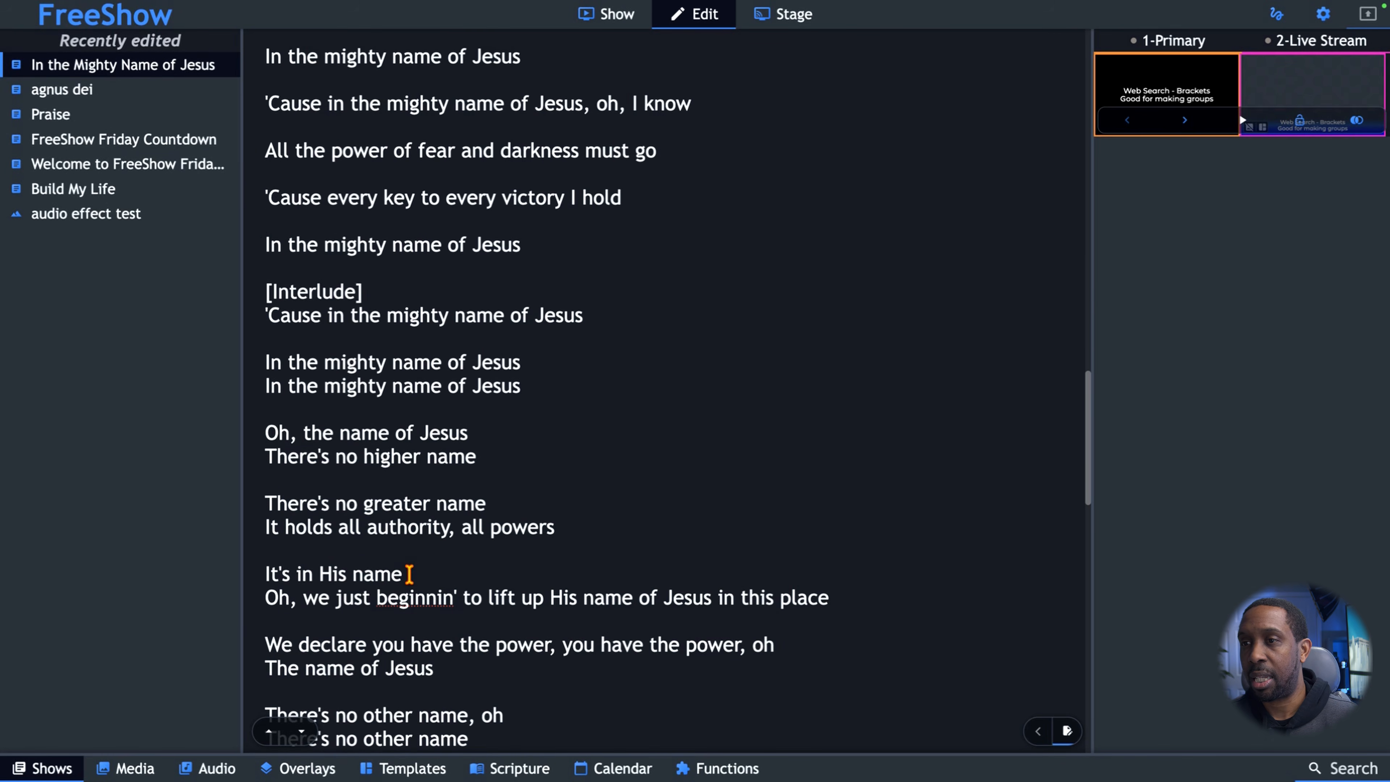
{"action": "key", "text": "Return"}
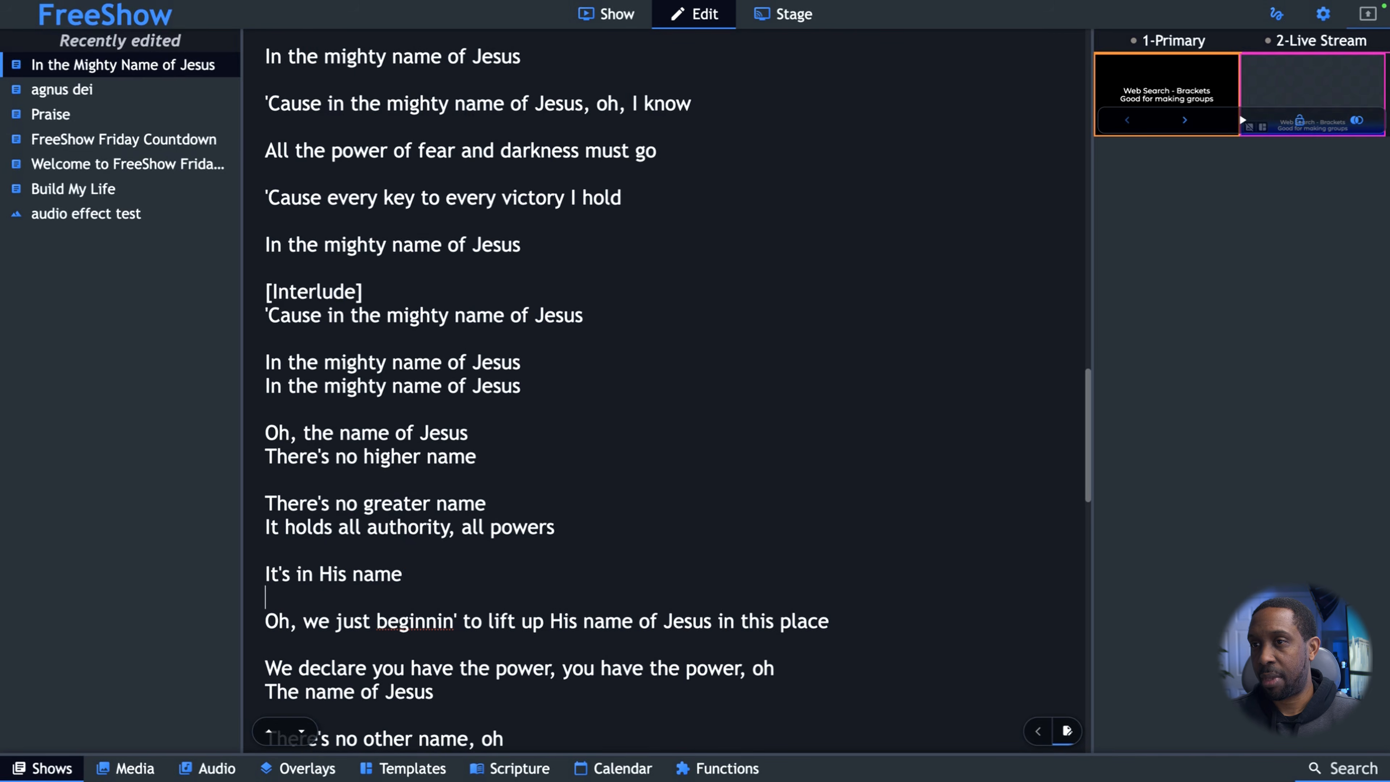
{"action": "scroll", "coordinate": [426, 506], "scroll_direction": "down", "scroll_amount": 1}
{"action": "scroll", "coordinate": [431, 514], "scroll_direction": "down", "scroll_amount": 5}
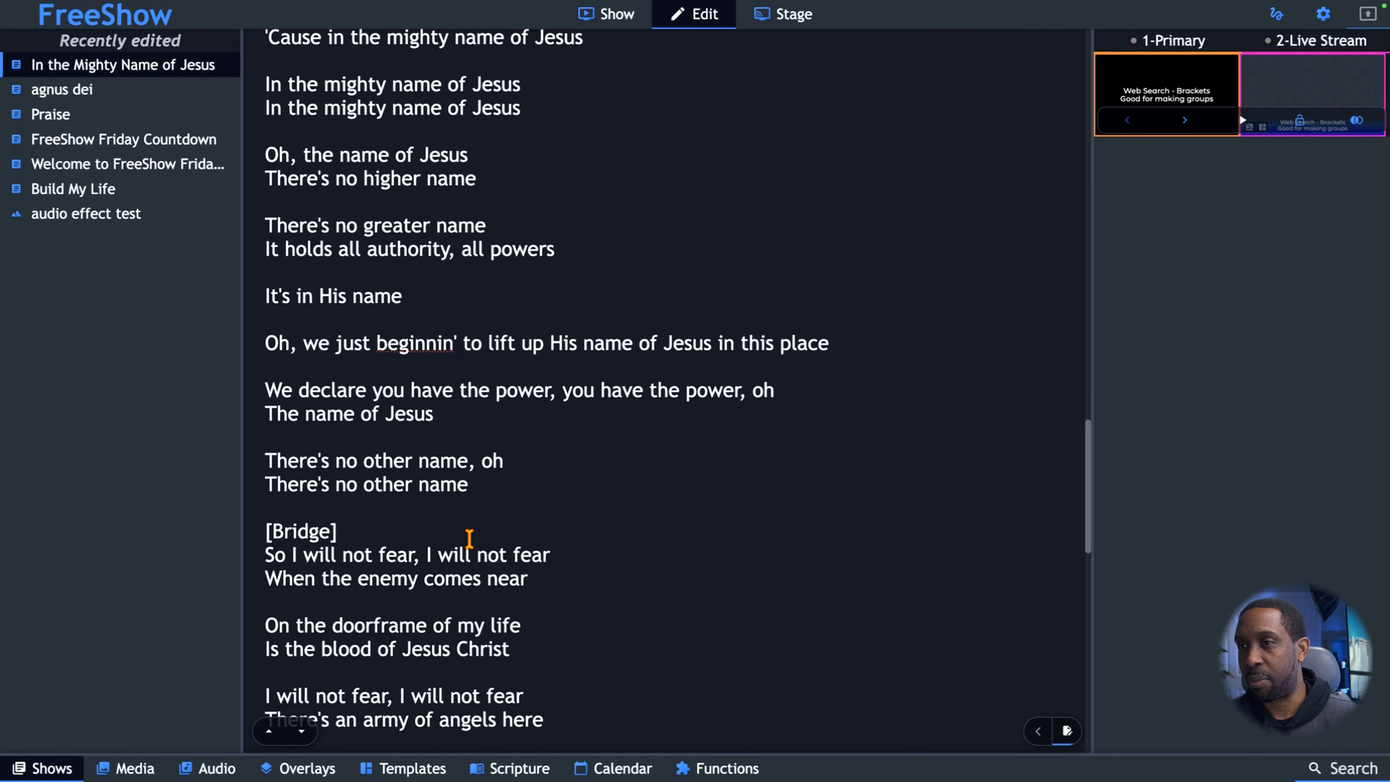
{"action": "left_click", "coordinate": [266, 409]}
{"action": "key", "text": "Return"}
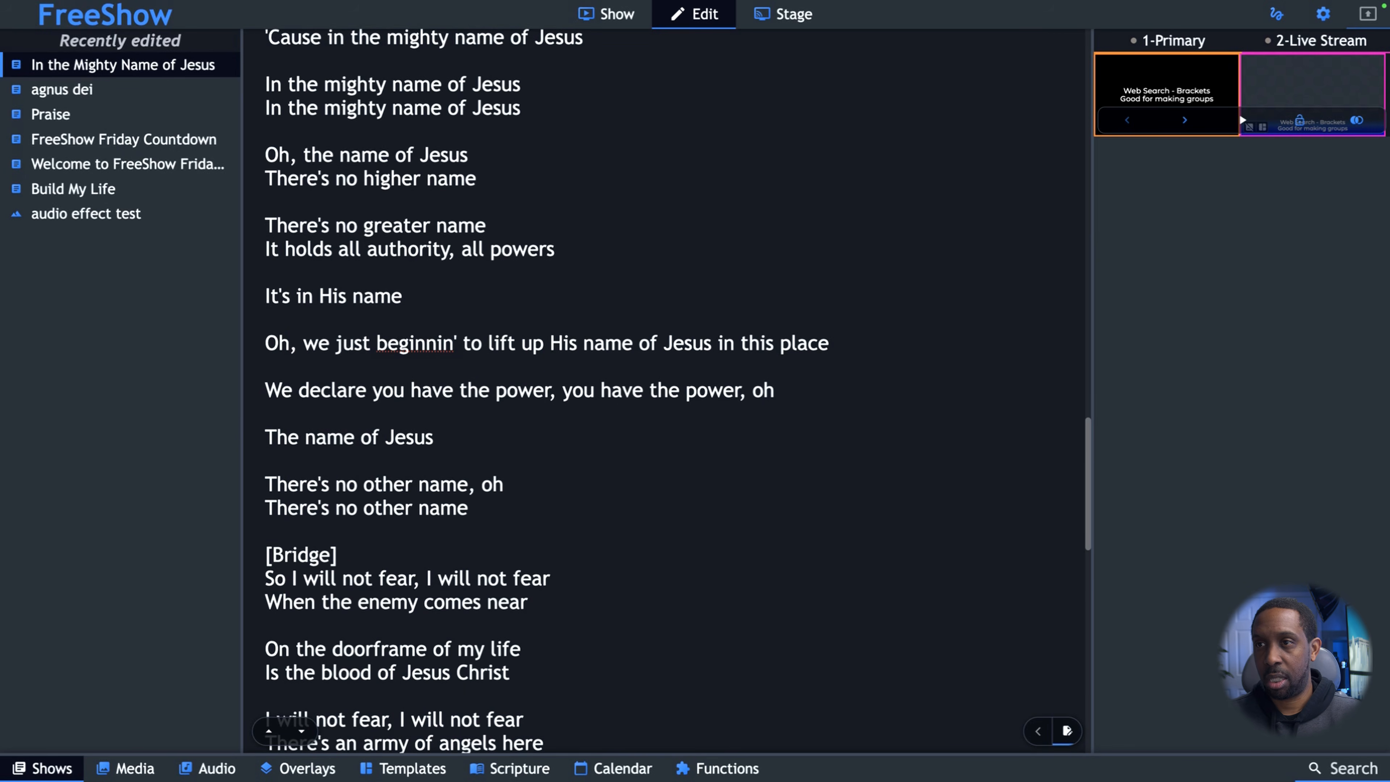
Split the second bridge's long slide by adding a blank line after "Oh, on the doorframe of my life (My whole life)".
{"action": "scroll", "coordinate": [300, 430], "scroll_direction": "down", "scroll_amount": 13}
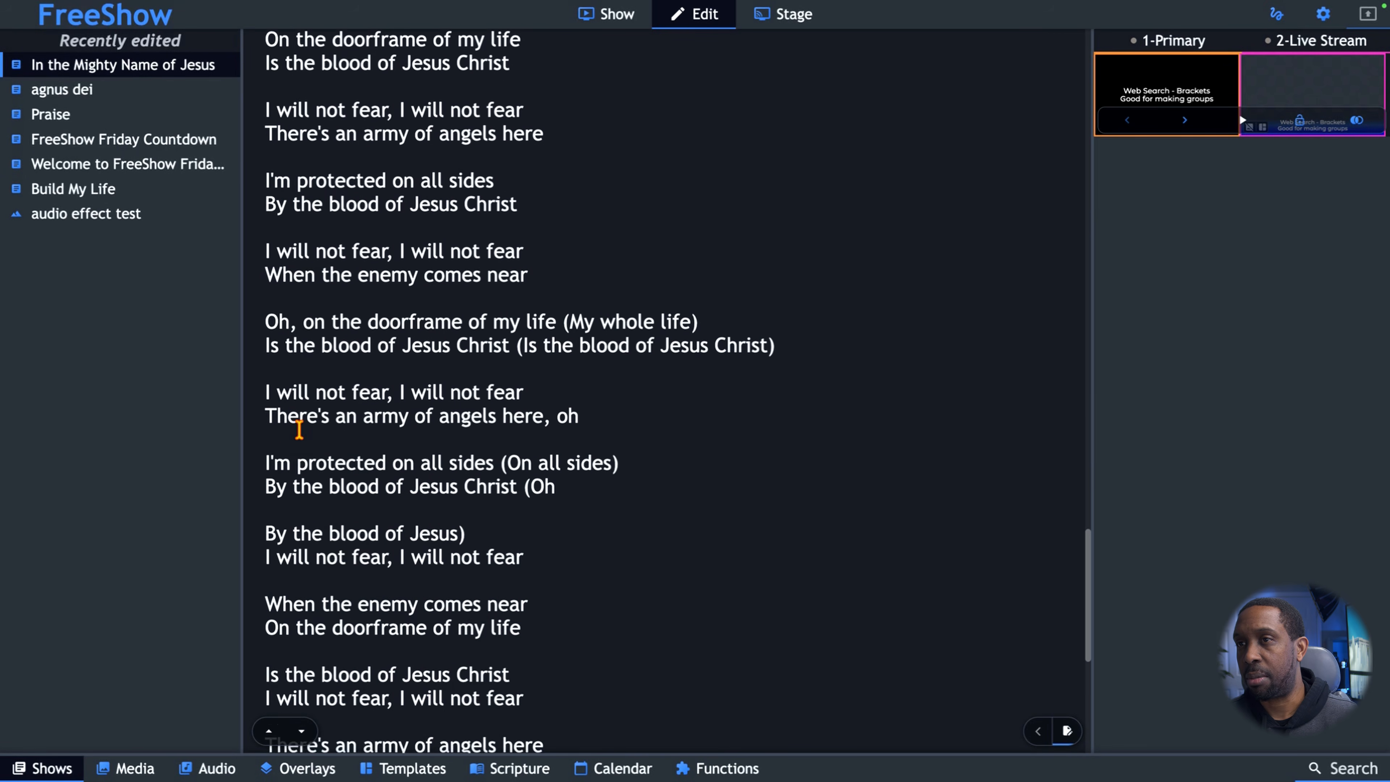
{"action": "left_click", "coordinate": [712, 314]}
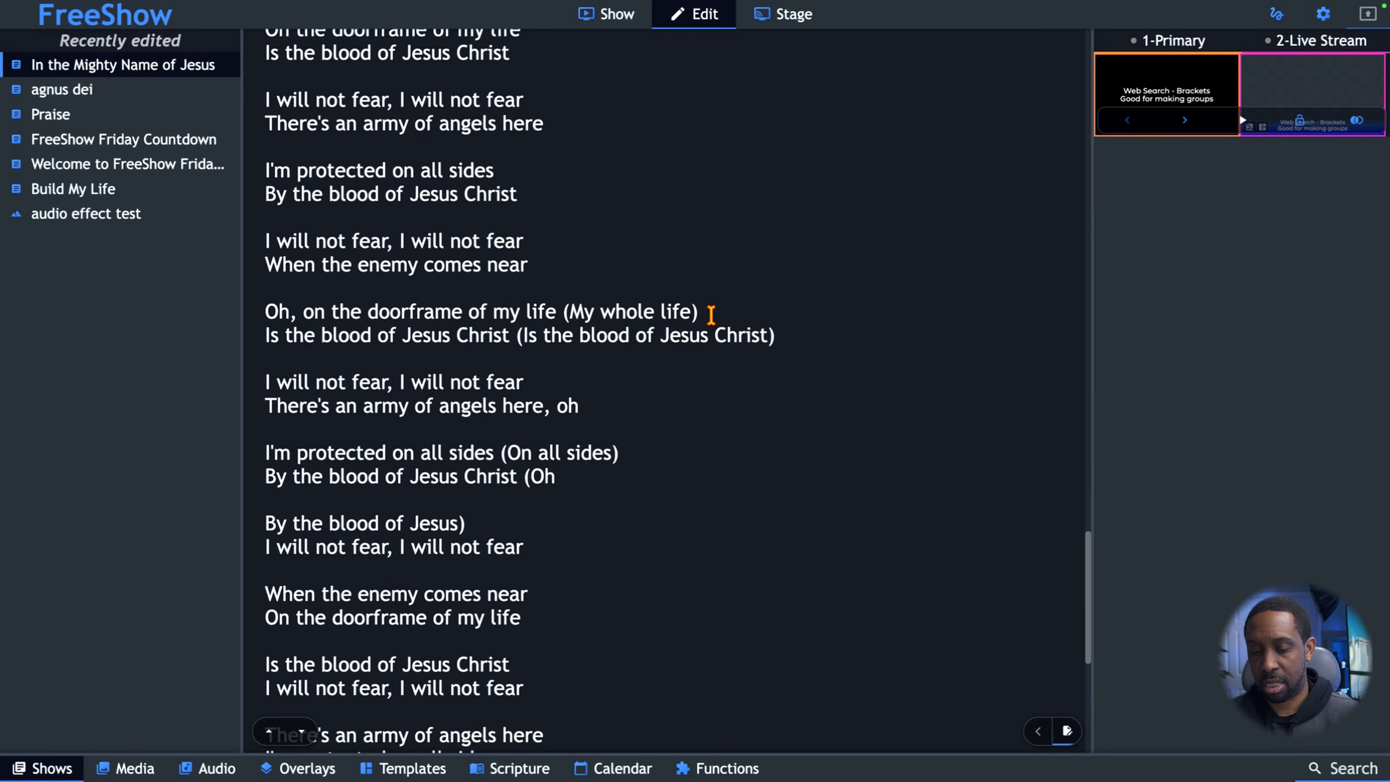
{"action": "key", "text": "Return"}
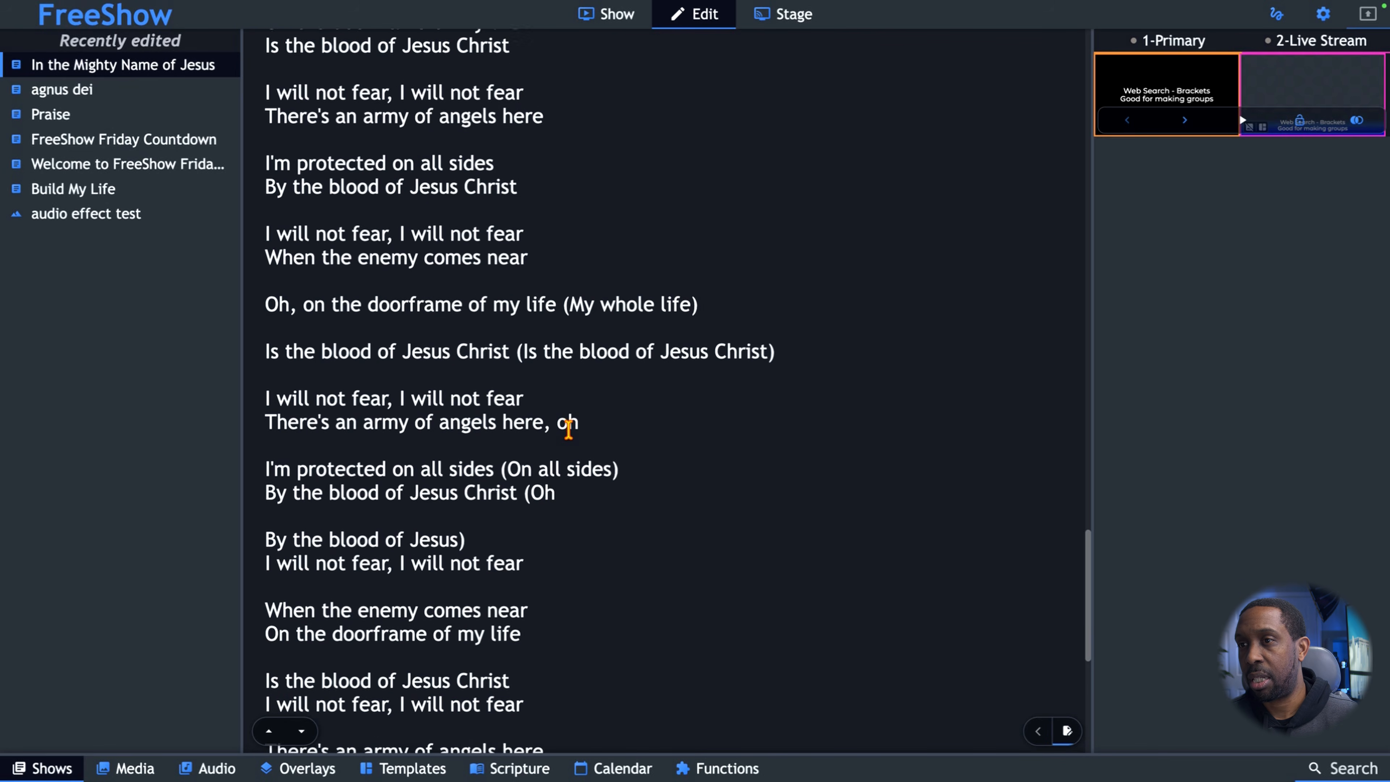
Split the last chorus into one-line slides by adding blank lines after "I pray", "it must break", "I know" and "victory I hold".
{"action": "scroll", "coordinate": [569, 429], "scroll_direction": "down", "scroll_amount": 1}
{"action": "scroll", "coordinate": [569, 430], "scroll_direction": "down", "scroll_amount": 5}
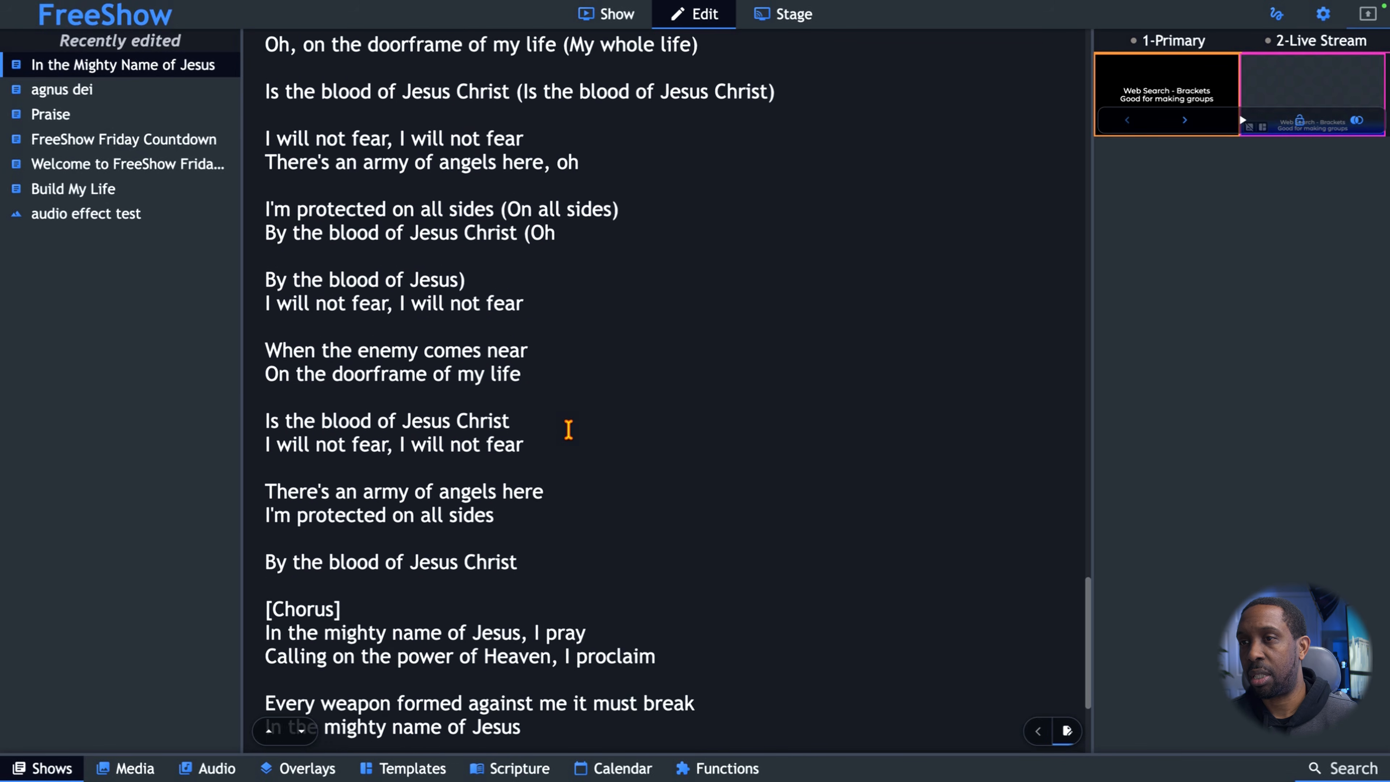
{"action": "scroll", "coordinate": [569, 429], "scroll_direction": "down", "scroll_amount": 4}
{"action": "left_click", "coordinate": [603, 457]}
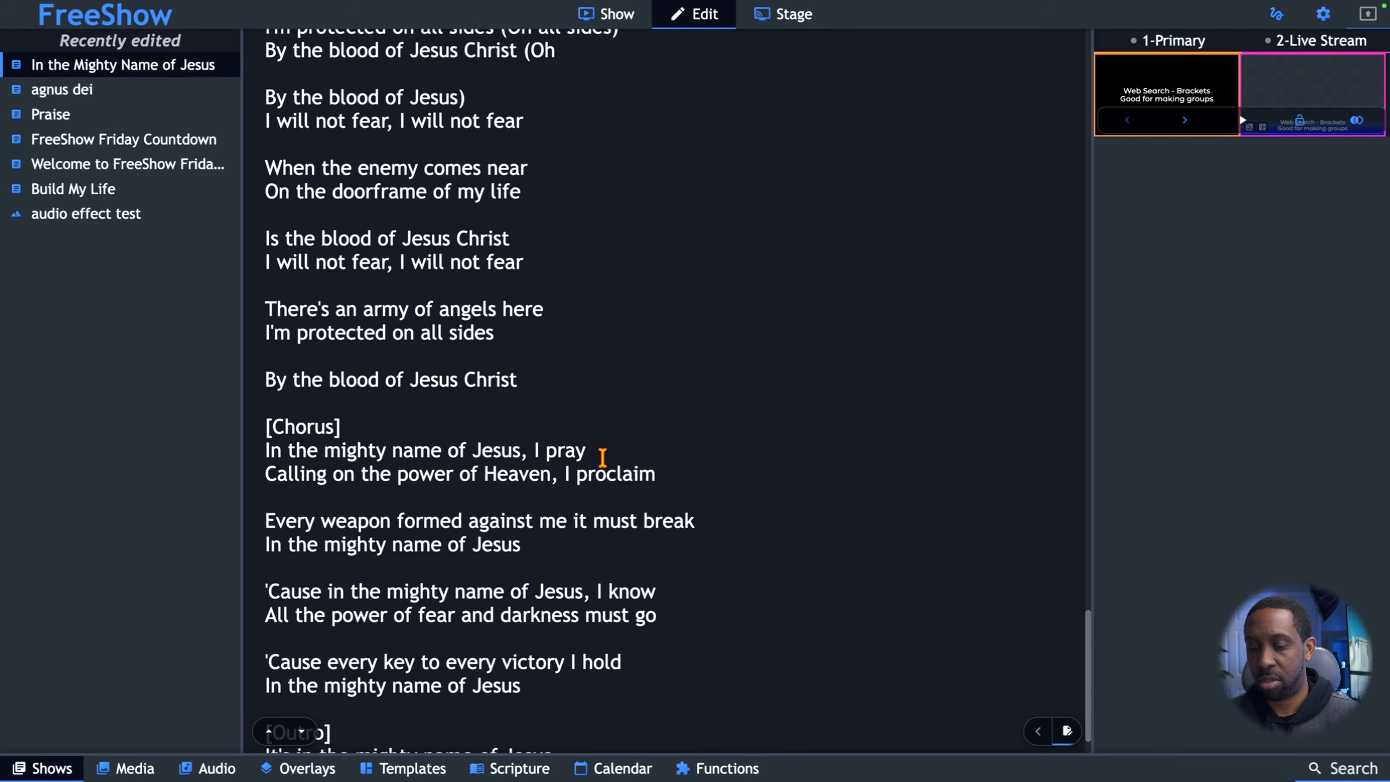
{"action": "key", "text": "Return"}
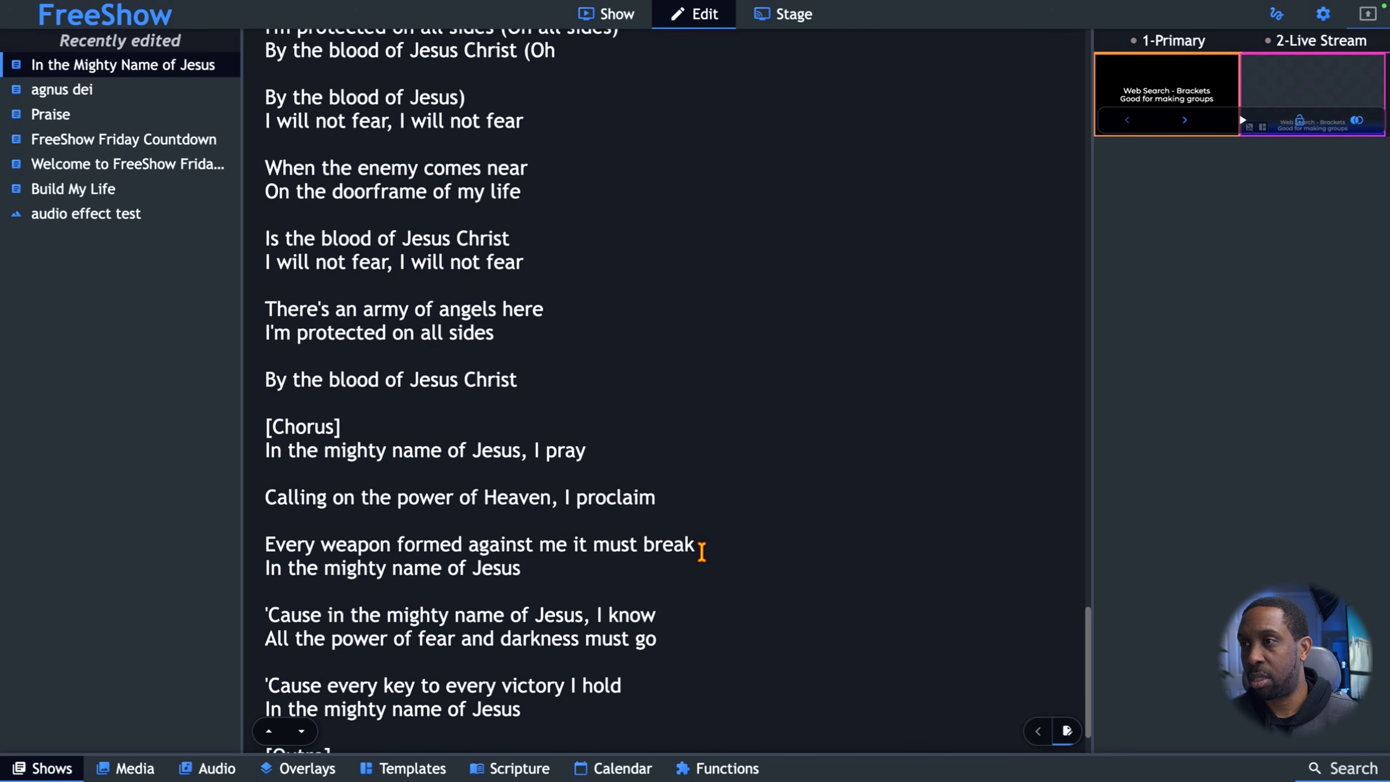
{"action": "key", "text": "Return"}
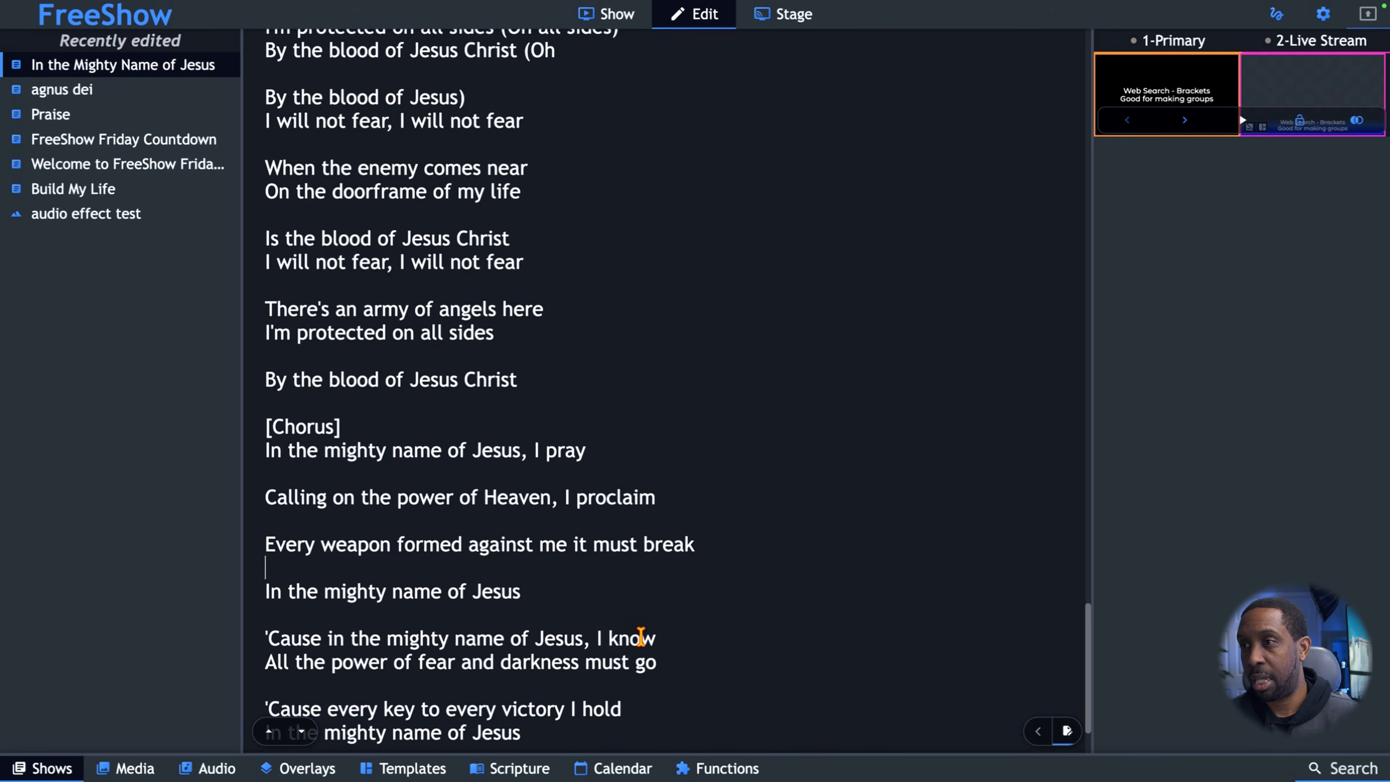
{"action": "key", "text": "Return"}
{"action": "scroll", "coordinate": [587, 598], "scroll_direction": "down", "scroll_amount": 3}
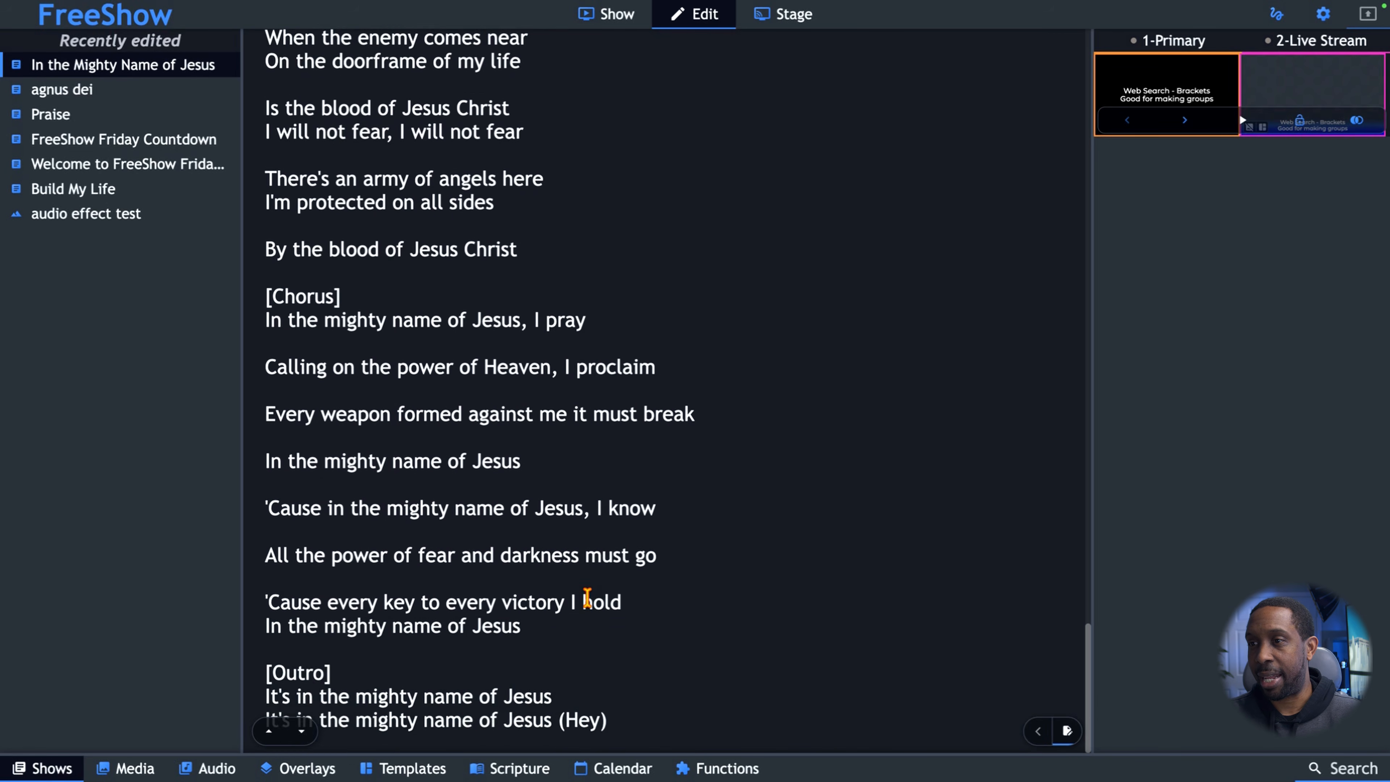
{"action": "left_click", "coordinate": [634, 599]}
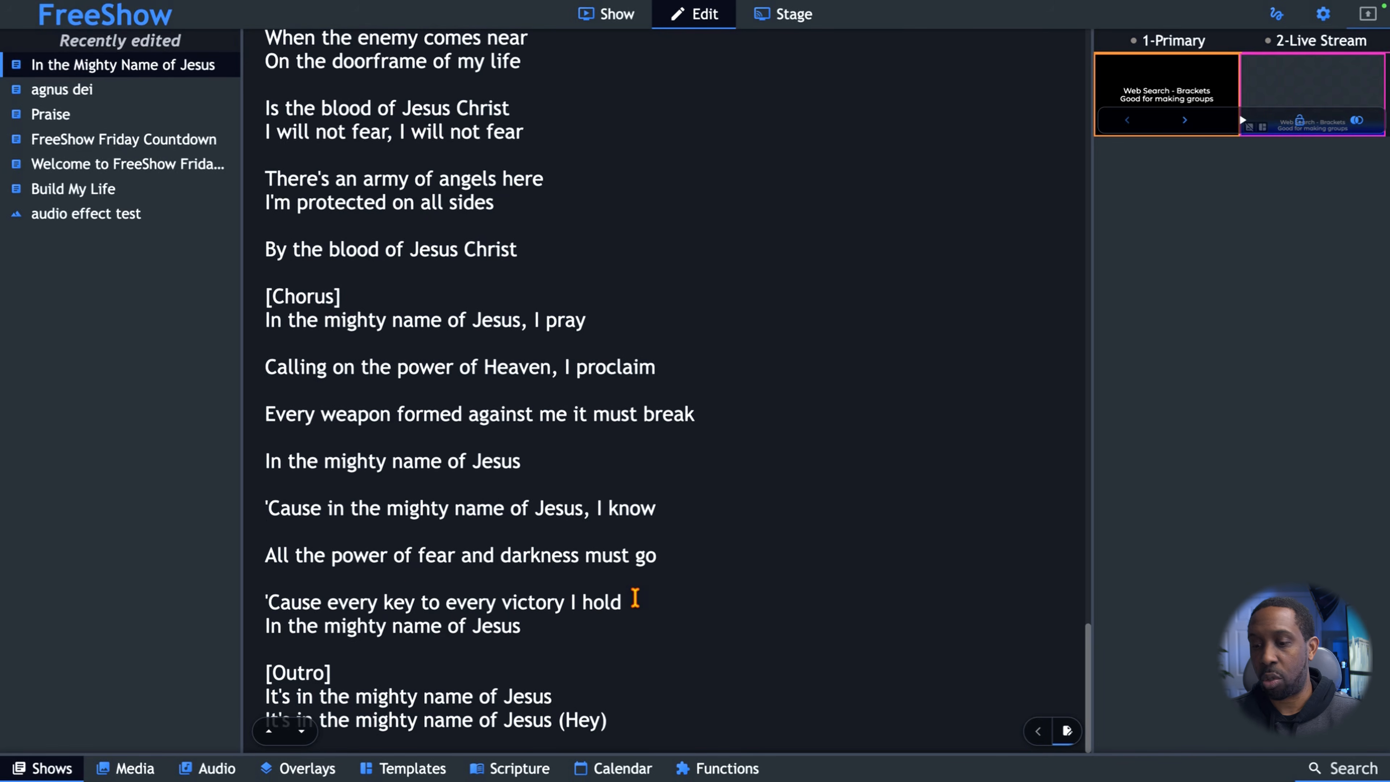
{"action": "key", "text": "Return"}
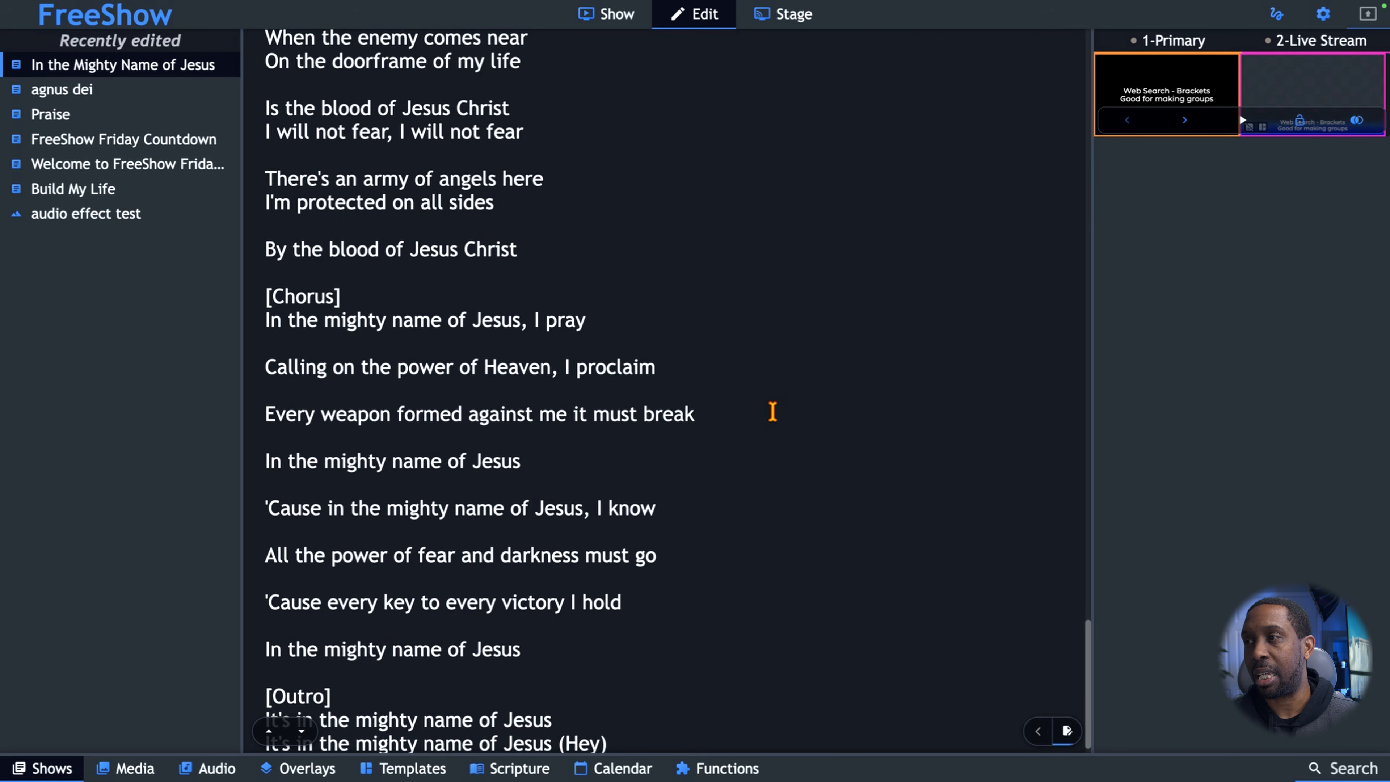
Return to the slide editor and check the new divisions, opening the "Calling on the power" slide and the "To come near my family" slide.
{"action": "left_click", "coordinate": [1069, 733]}
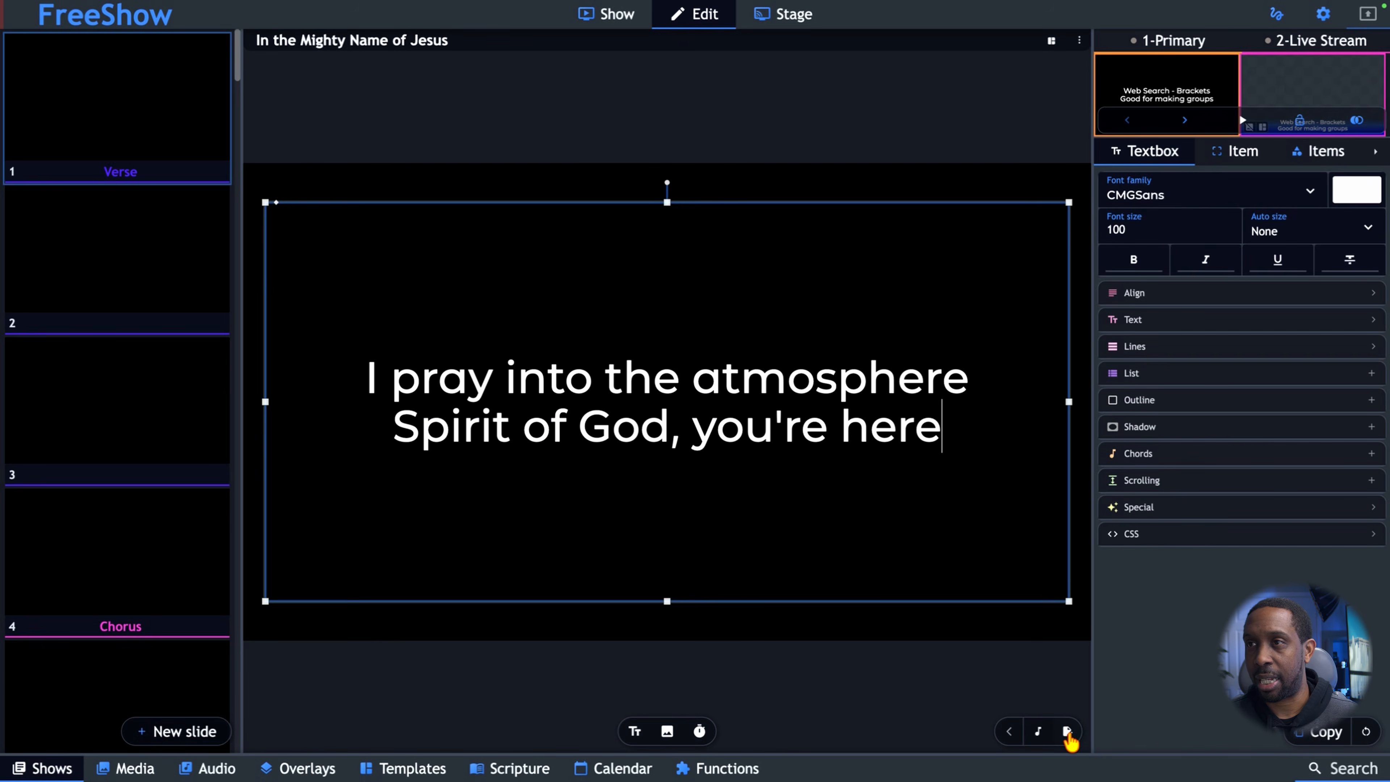
{"action": "scroll", "coordinate": [141, 268], "scroll_direction": "down", "scroll_amount": 10}
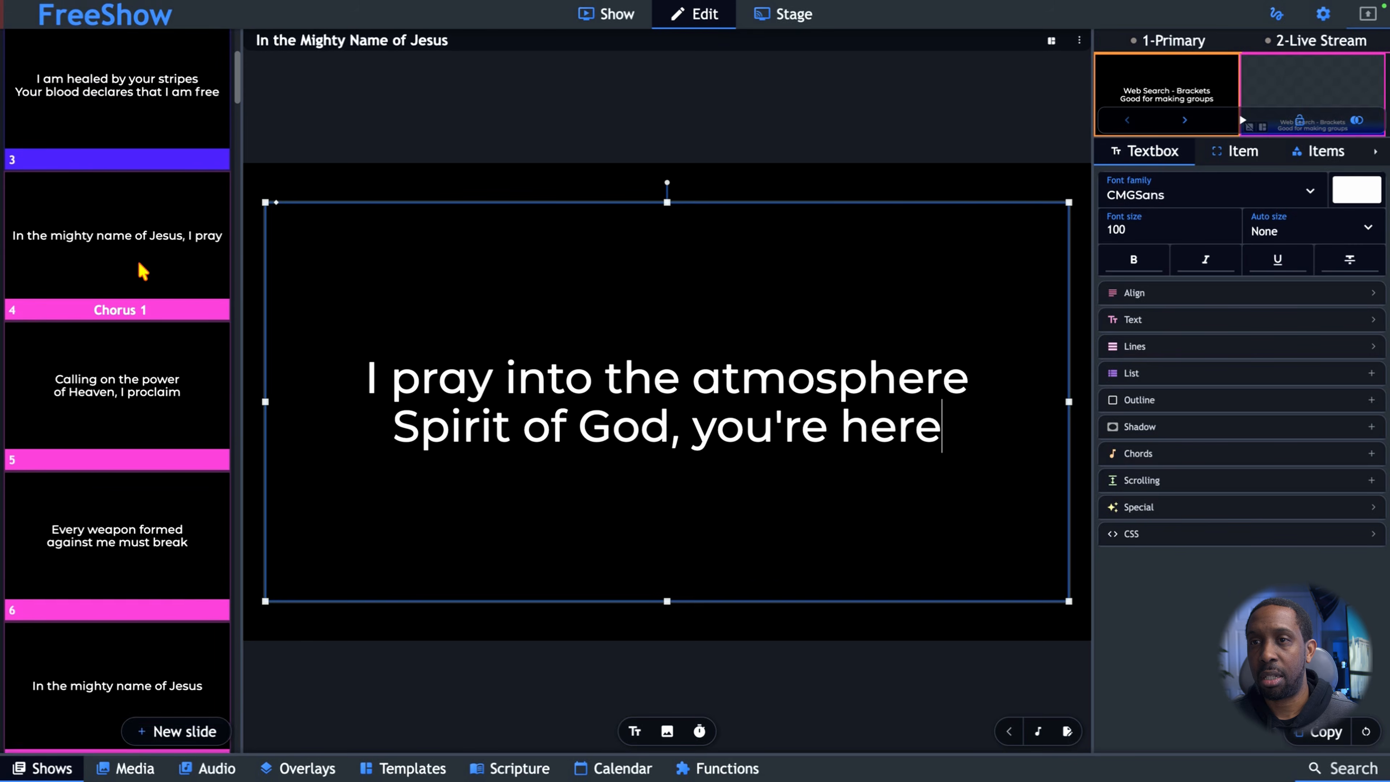
{"action": "scroll", "coordinate": [141, 268], "scroll_direction": "down", "scroll_amount": 5}
{"action": "scroll", "coordinate": [142, 269], "scroll_direction": "up", "scroll_amount": 8}
{"action": "scroll", "coordinate": [141, 268], "scroll_direction": "up", "scroll_amount": 2}
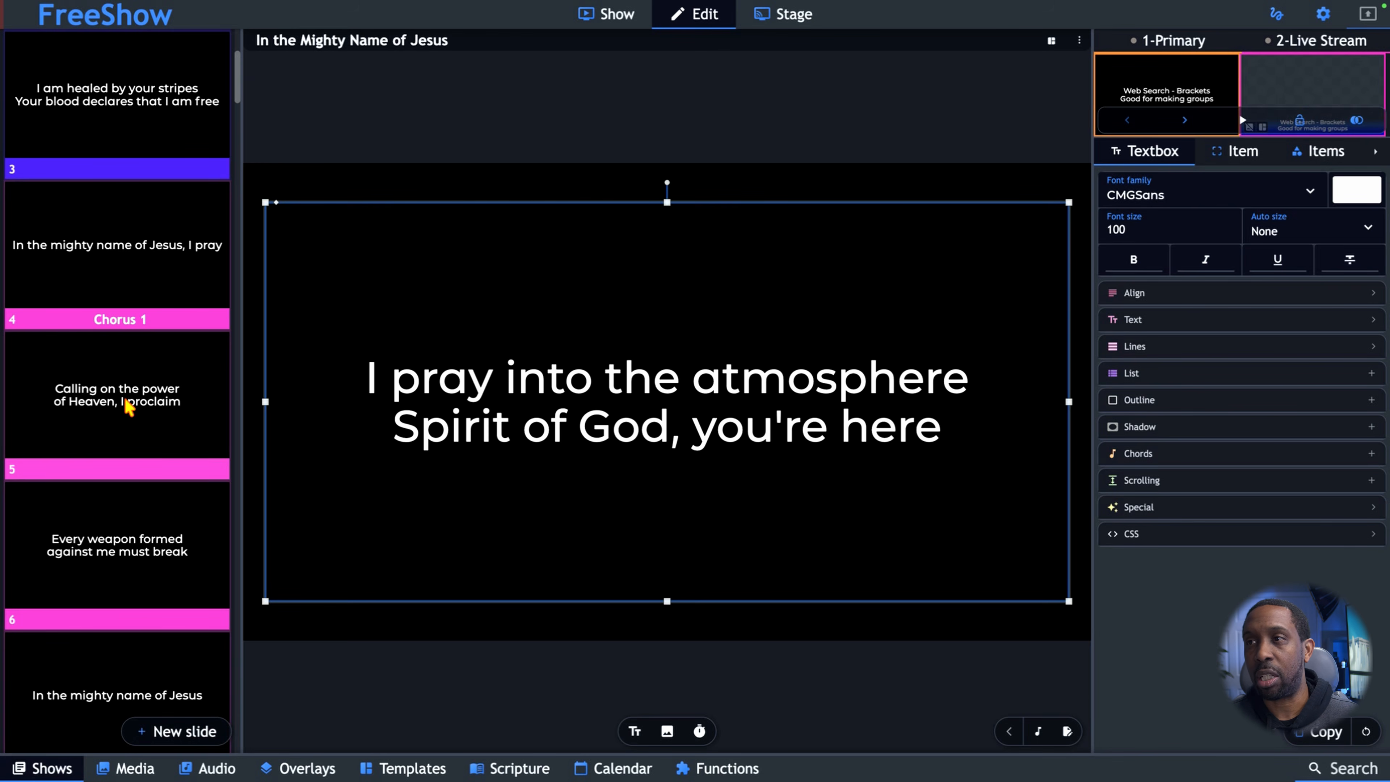
{"action": "left_click", "coordinate": [128, 407]}
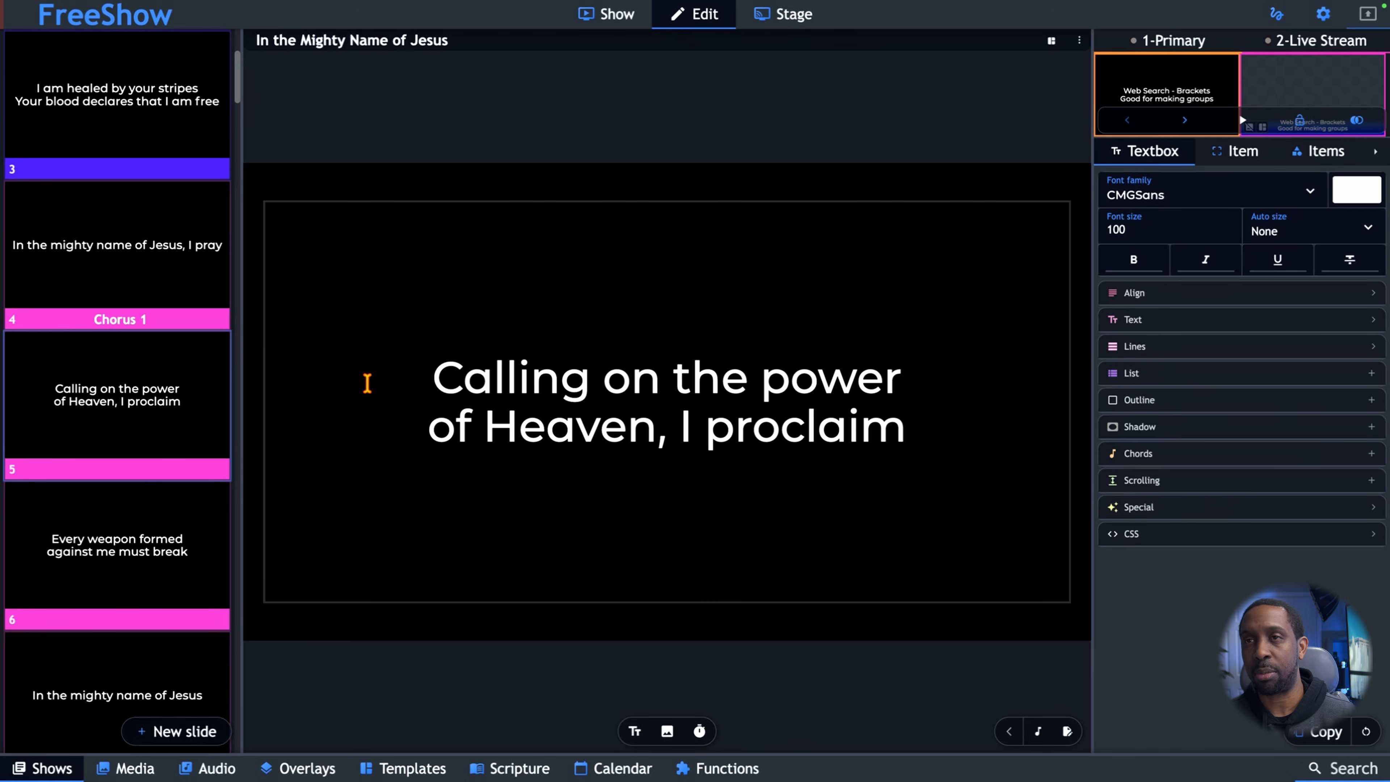
{"action": "scroll", "coordinate": [221, 353], "scroll_direction": "down", "scroll_amount": 15}
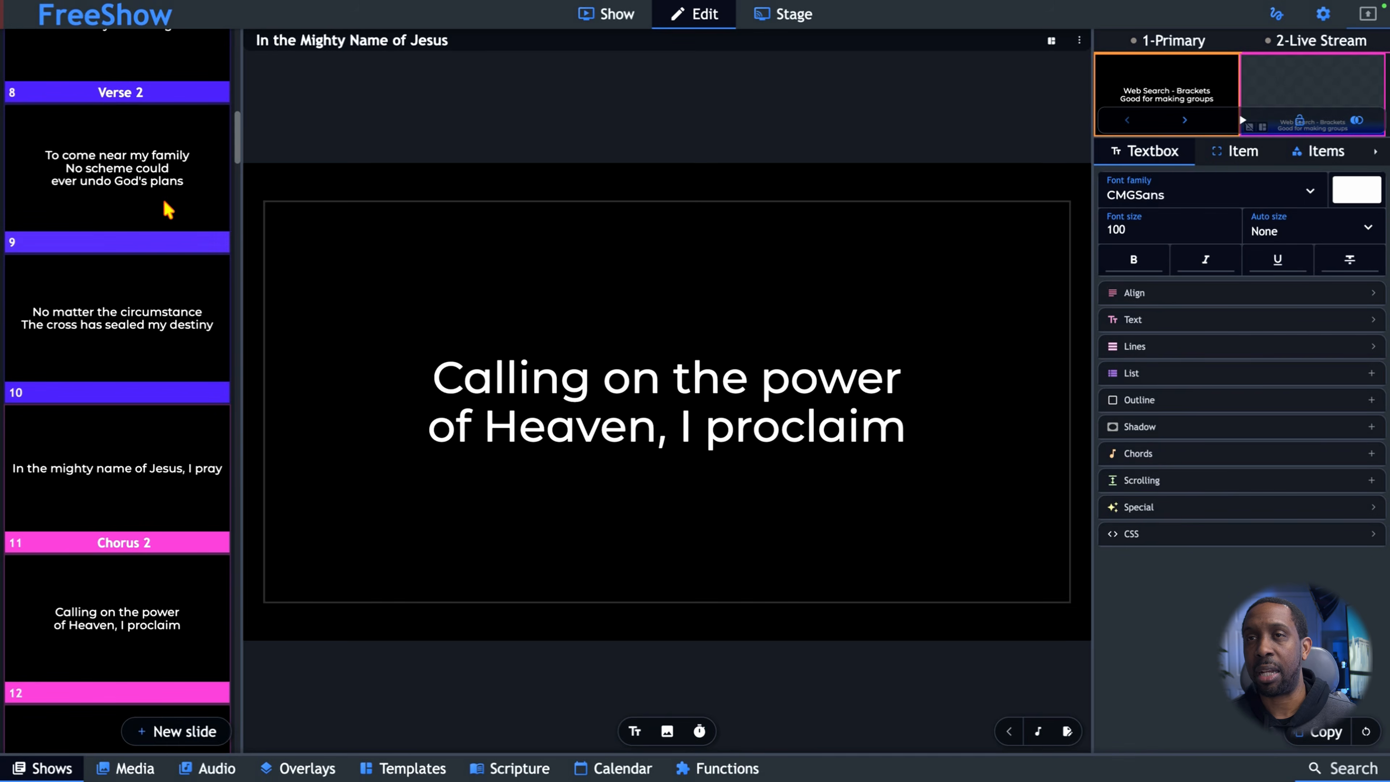
{"action": "left_click", "coordinate": [127, 161]}
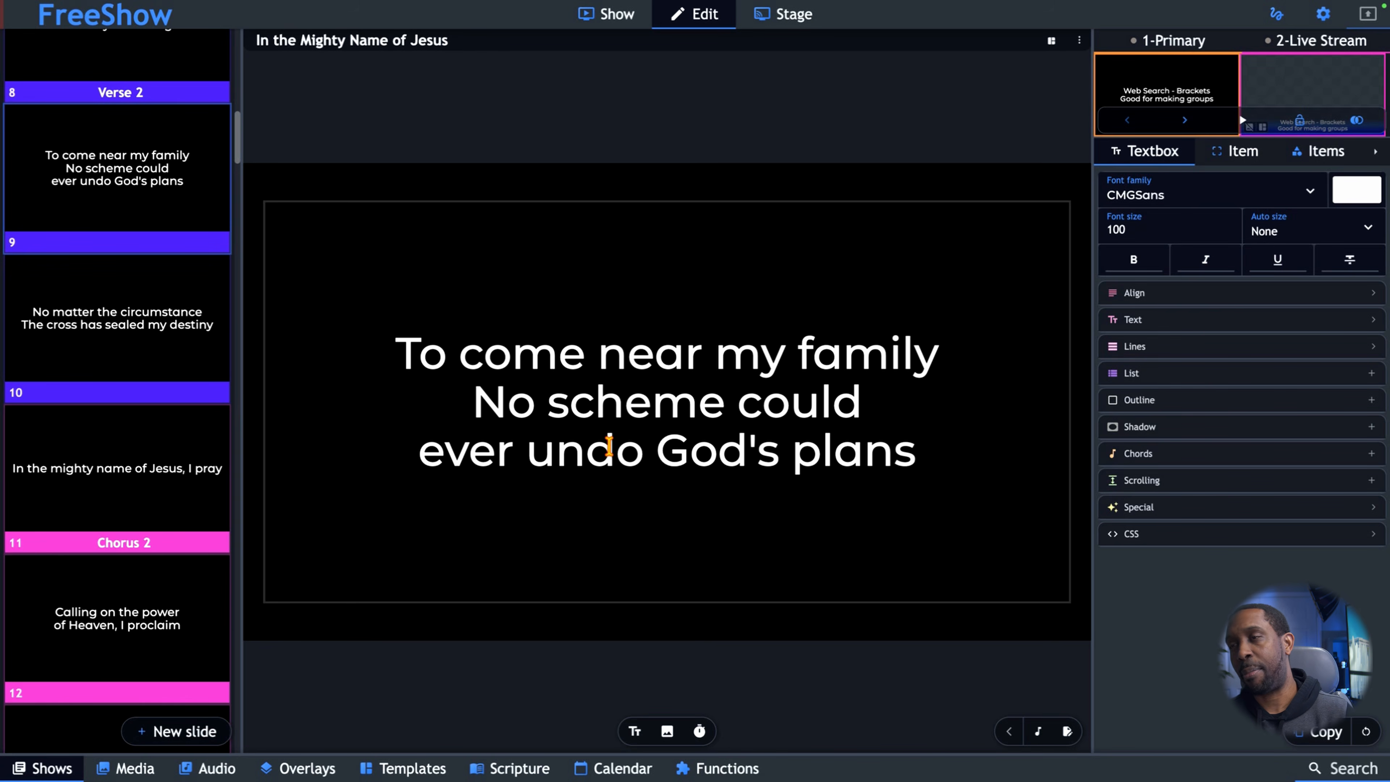
Go back to the presenting view and change the slide view from grid to a list with editable lyrics.
{"action": "left_click", "coordinate": [617, 16]}
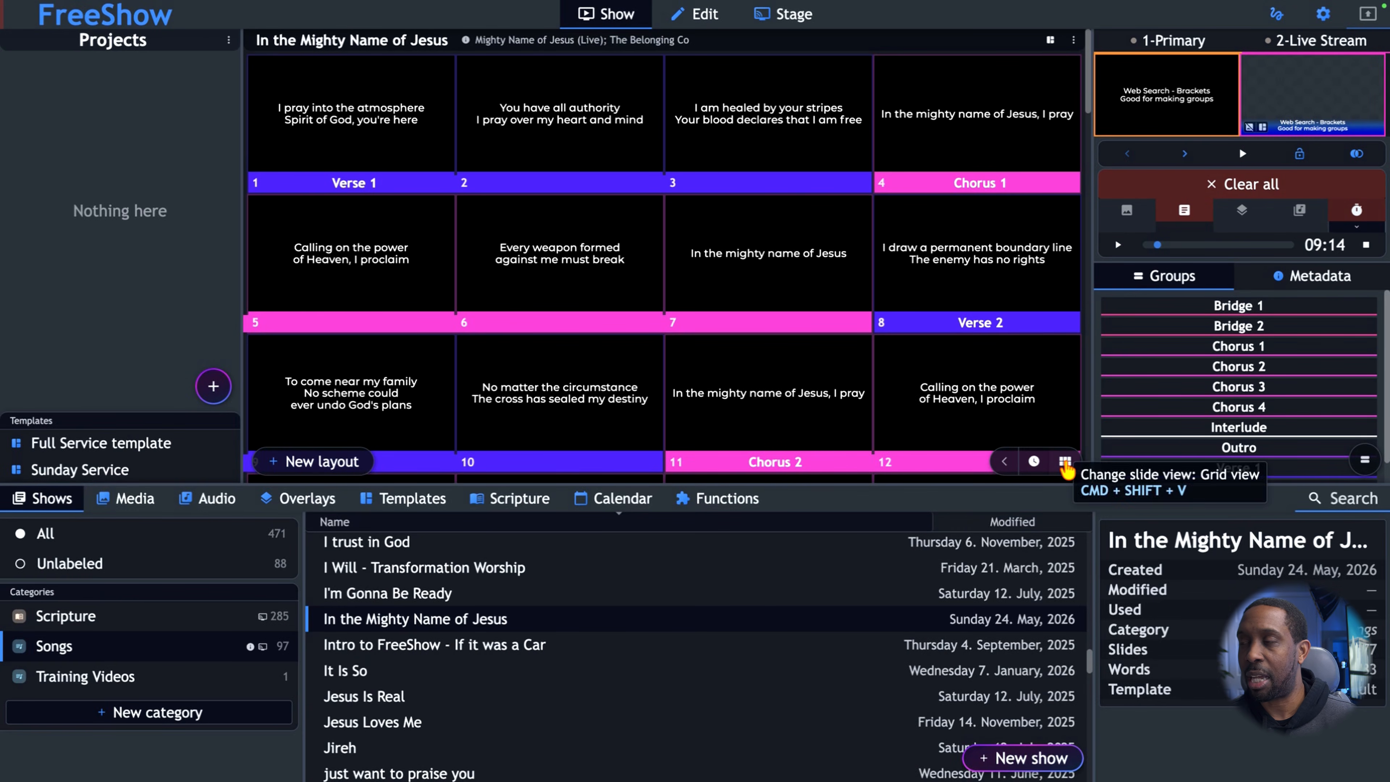
{"action": "left_click", "coordinate": [1065, 465]}
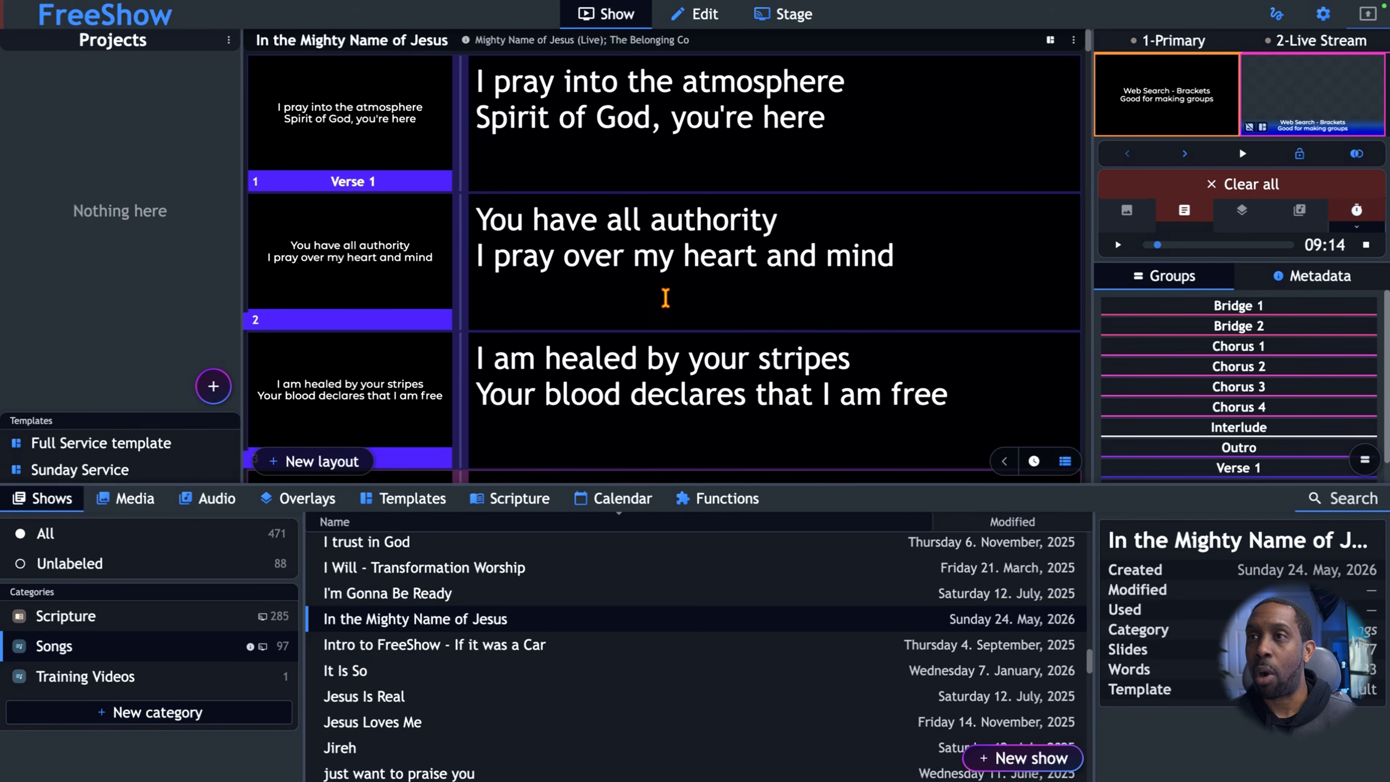
Output the first Verse 1 slide, enlarge the primary output preview, advance two slides, and close the preview.
{"action": "left_click", "coordinate": [387, 159]}
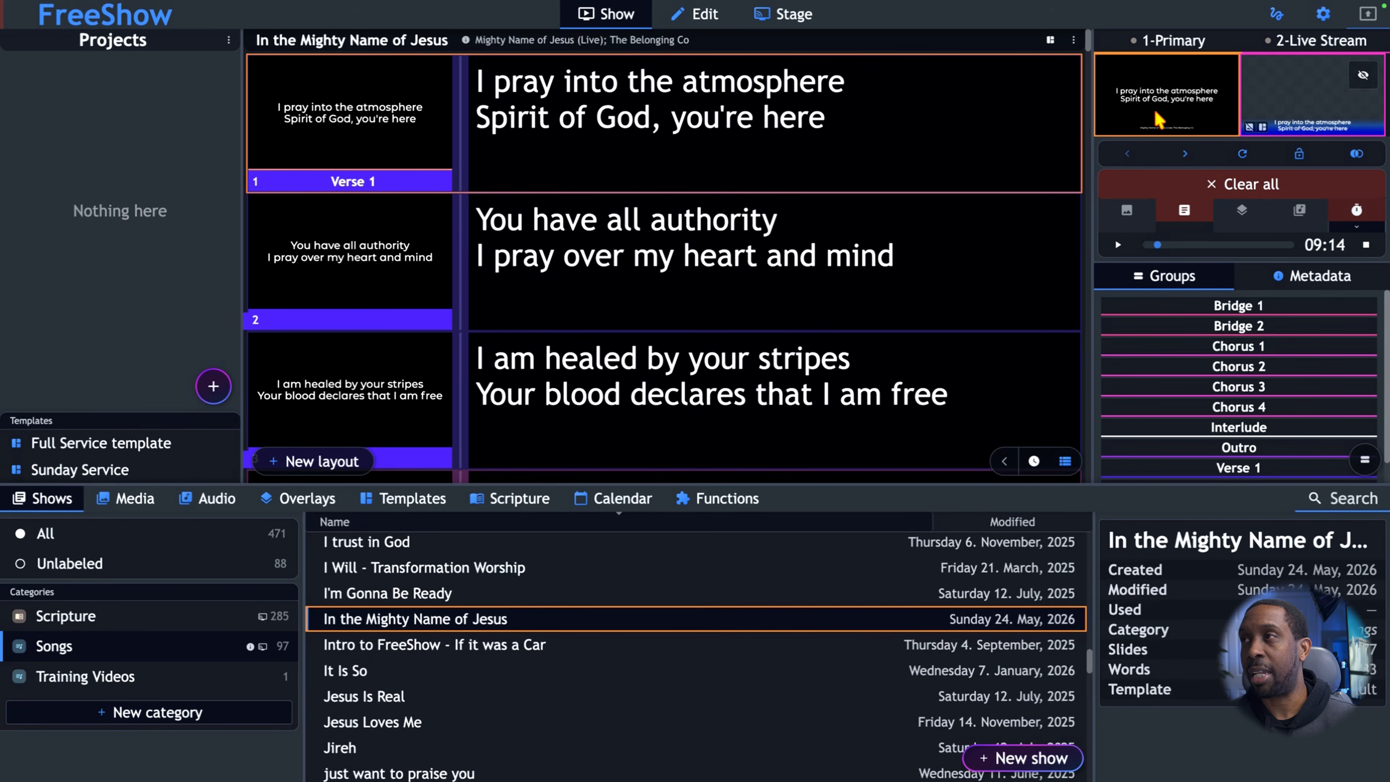
{"action": "left_click", "coordinate": [1173, 90]}
{"action": "key", "text": "Right"}
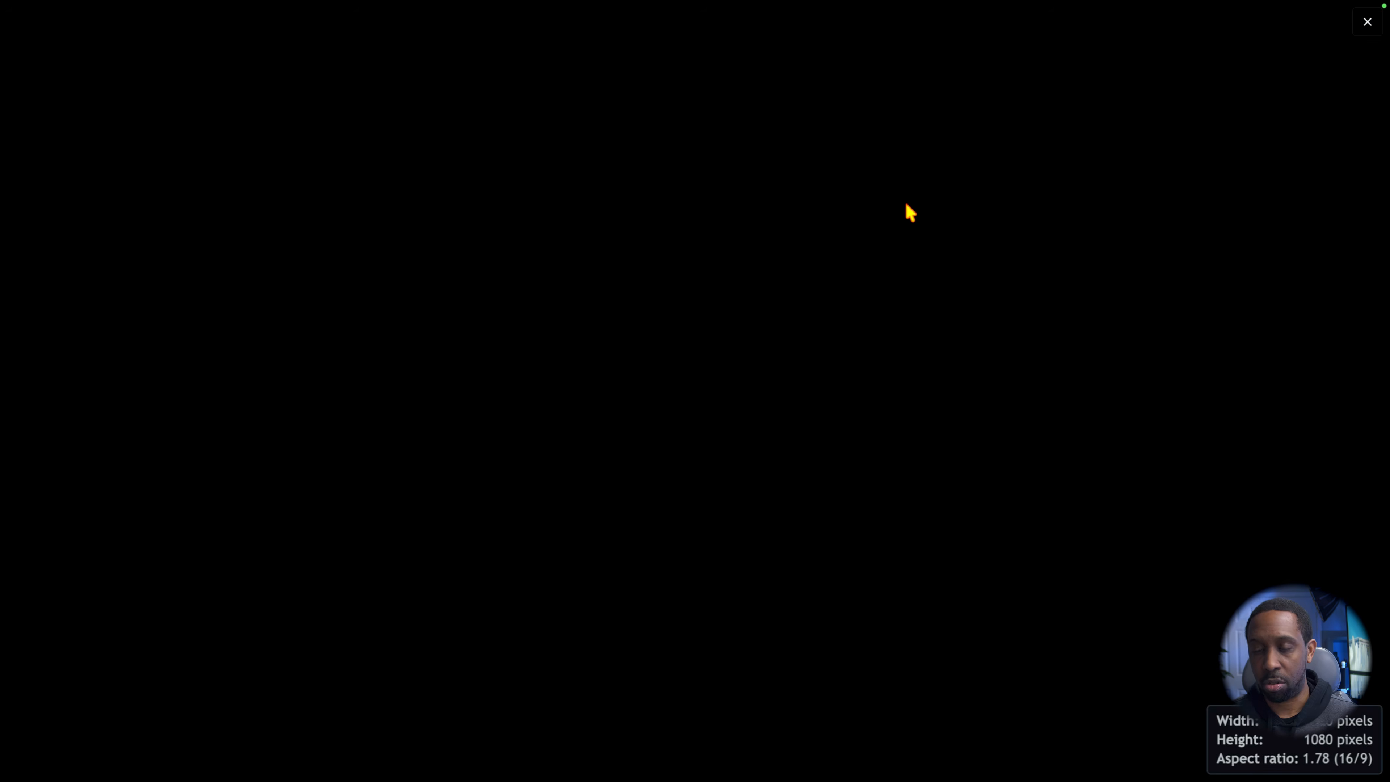
{"action": "key", "text": "Right"}
{"action": "key", "text": "Escape"}
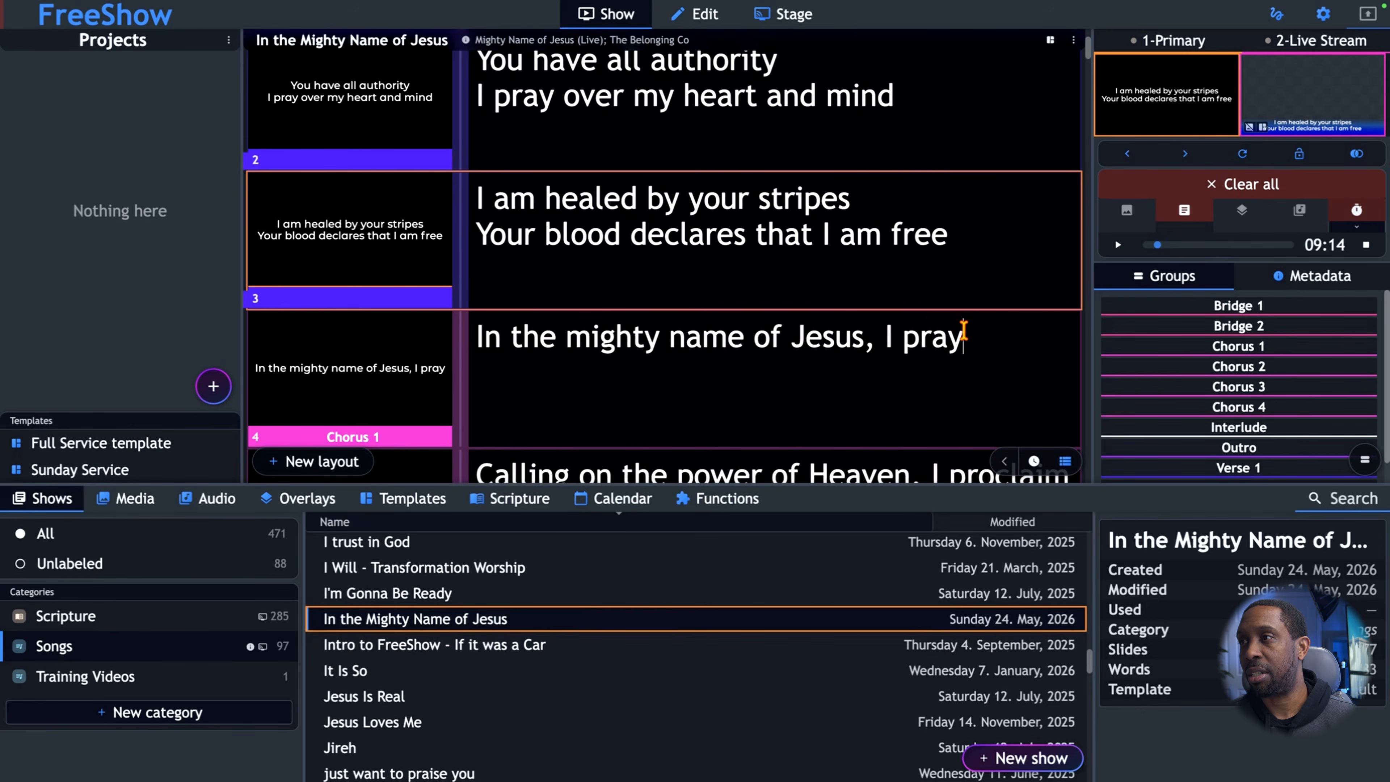
Insert a line break before "I pray" in the first Chorus 1 slide's lyrics.
{"action": "left_click", "coordinate": [885, 339]}
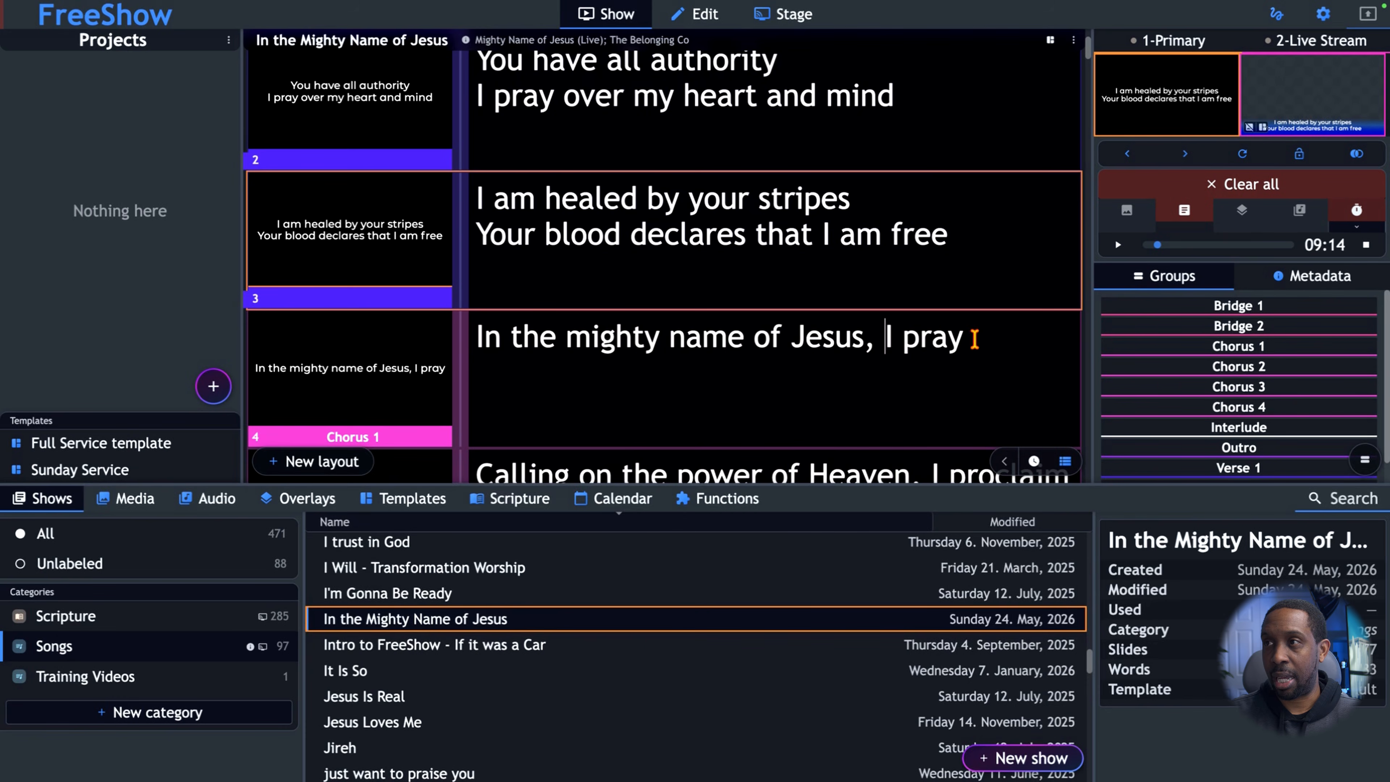
{"action": "key", "text": "Return"}
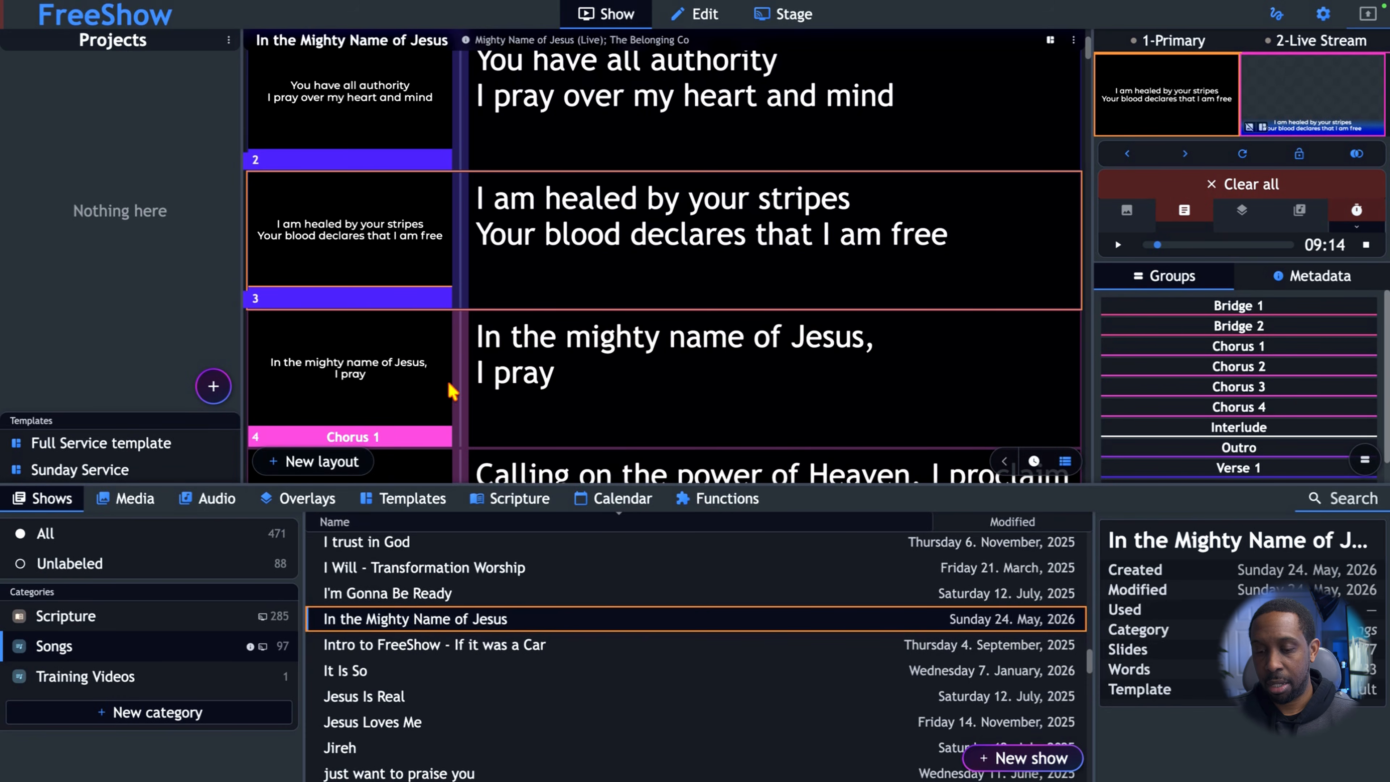
Remove the line break before "I pray" in the first Chorus 1 slide's lyrics and output that slide.
{"action": "key", "text": "BackSpace"}
{"action": "left_click", "coordinate": [340, 382]}
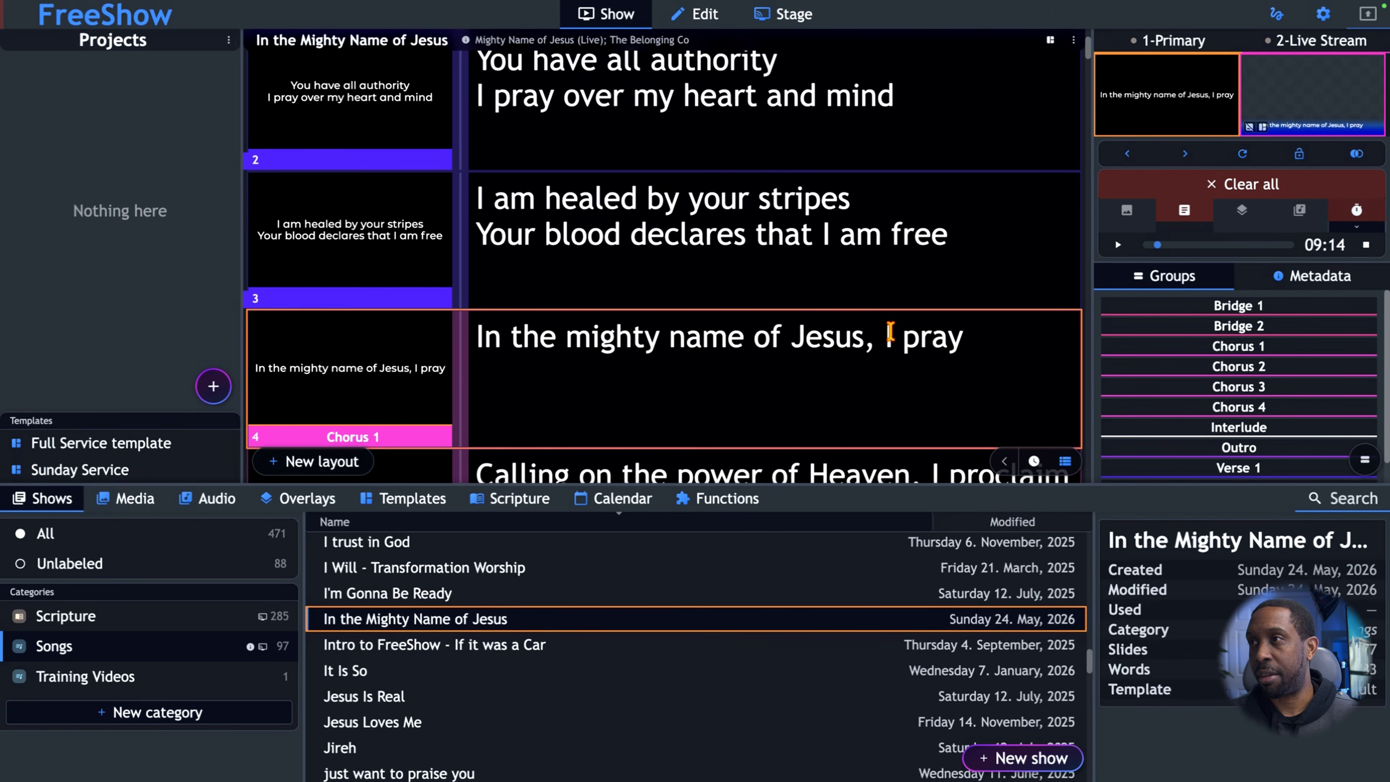
Try a line break before "I pray" on the live Chorus 1 slide, checking it in the enlarged primary output preview.
{"action": "key", "text": "Return"}
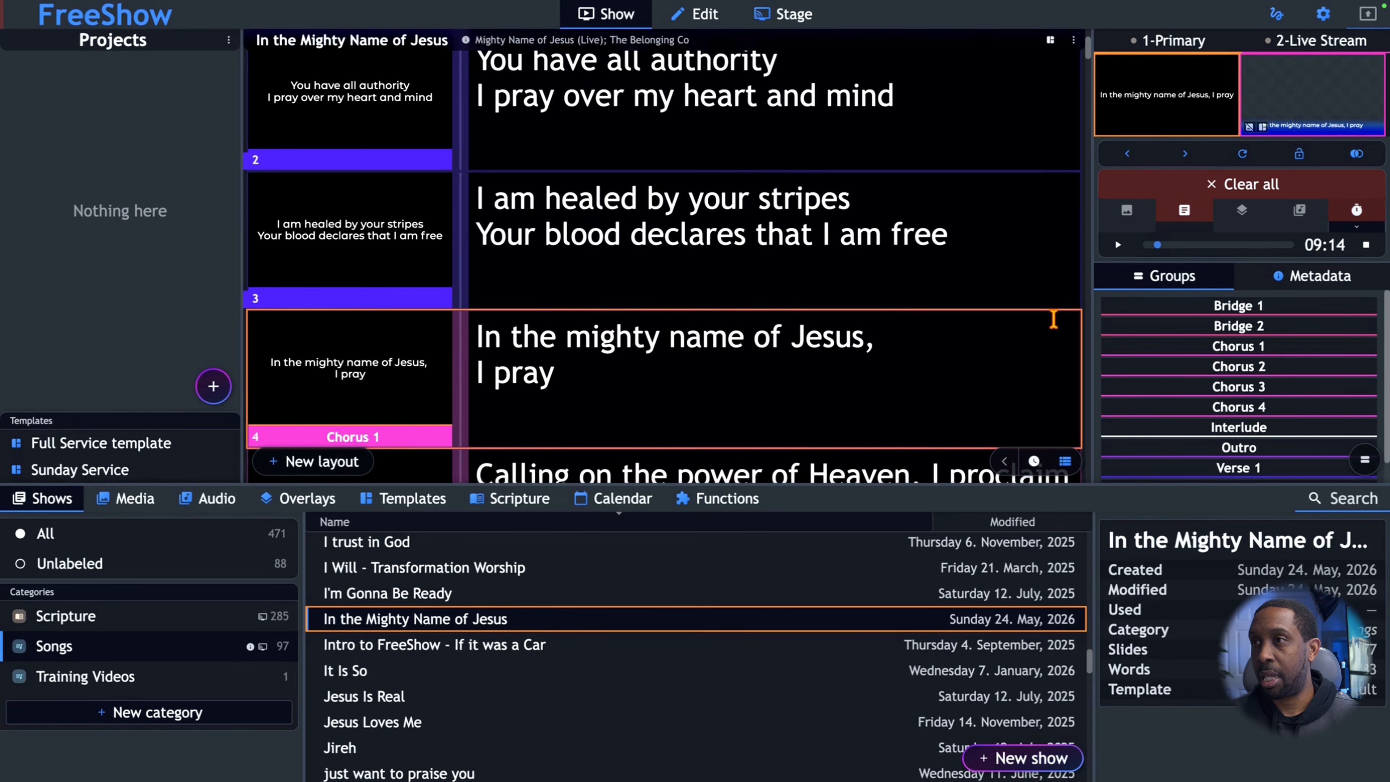
{"action": "double_click", "coordinate": [1171, 104]}
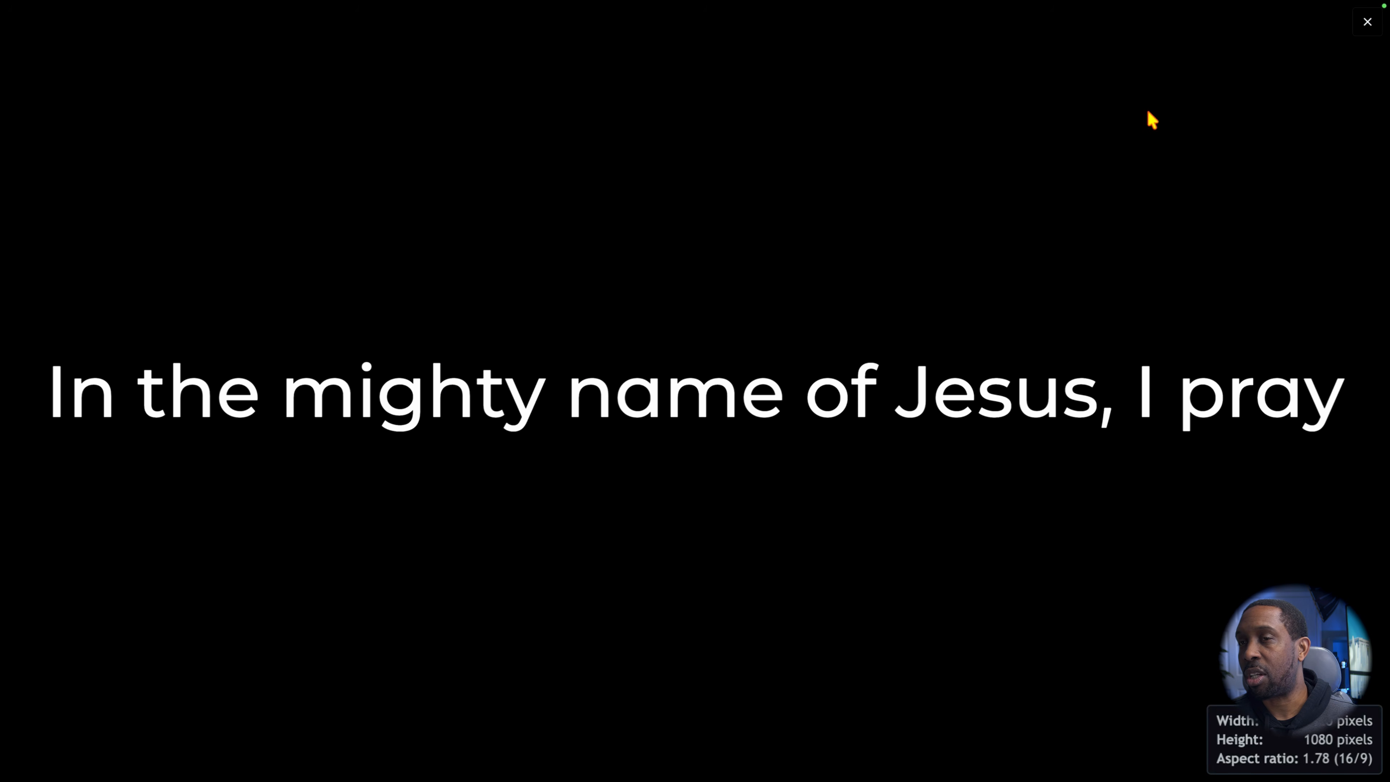
{"action": "key", "text": "Escape"}
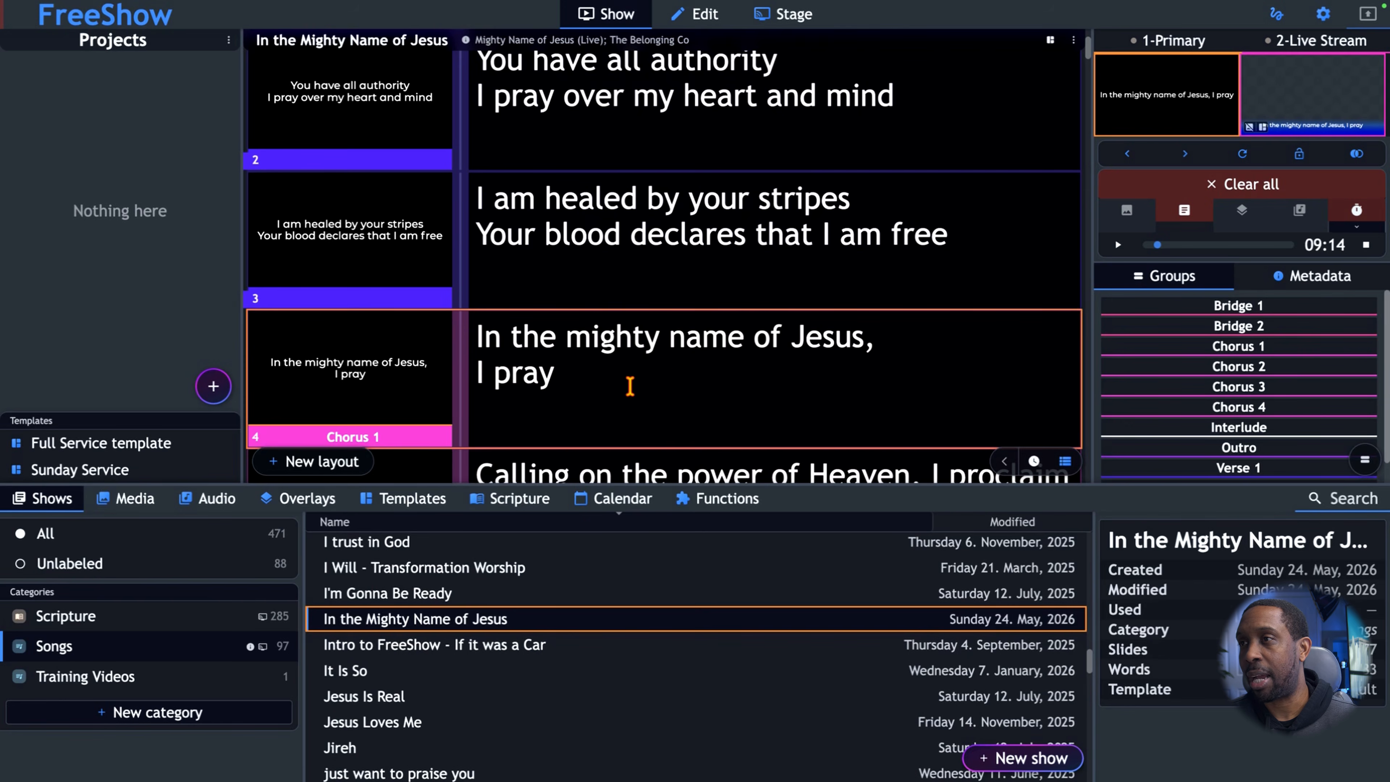
{"action": "double_click", "coordinate": [1177, 123]}
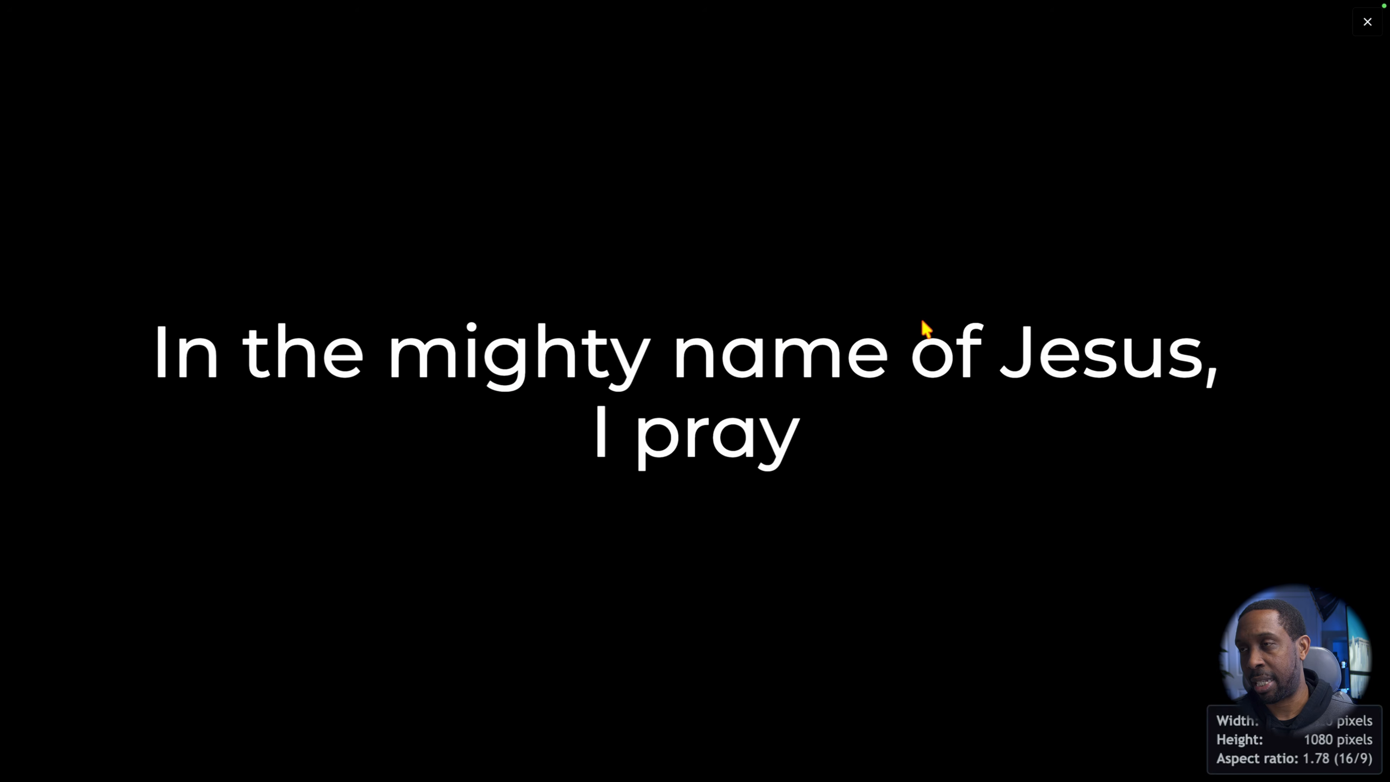
{"action": "key", "text": "Escape"}
{"action": "left_click", "coordinate": [476, 372]}
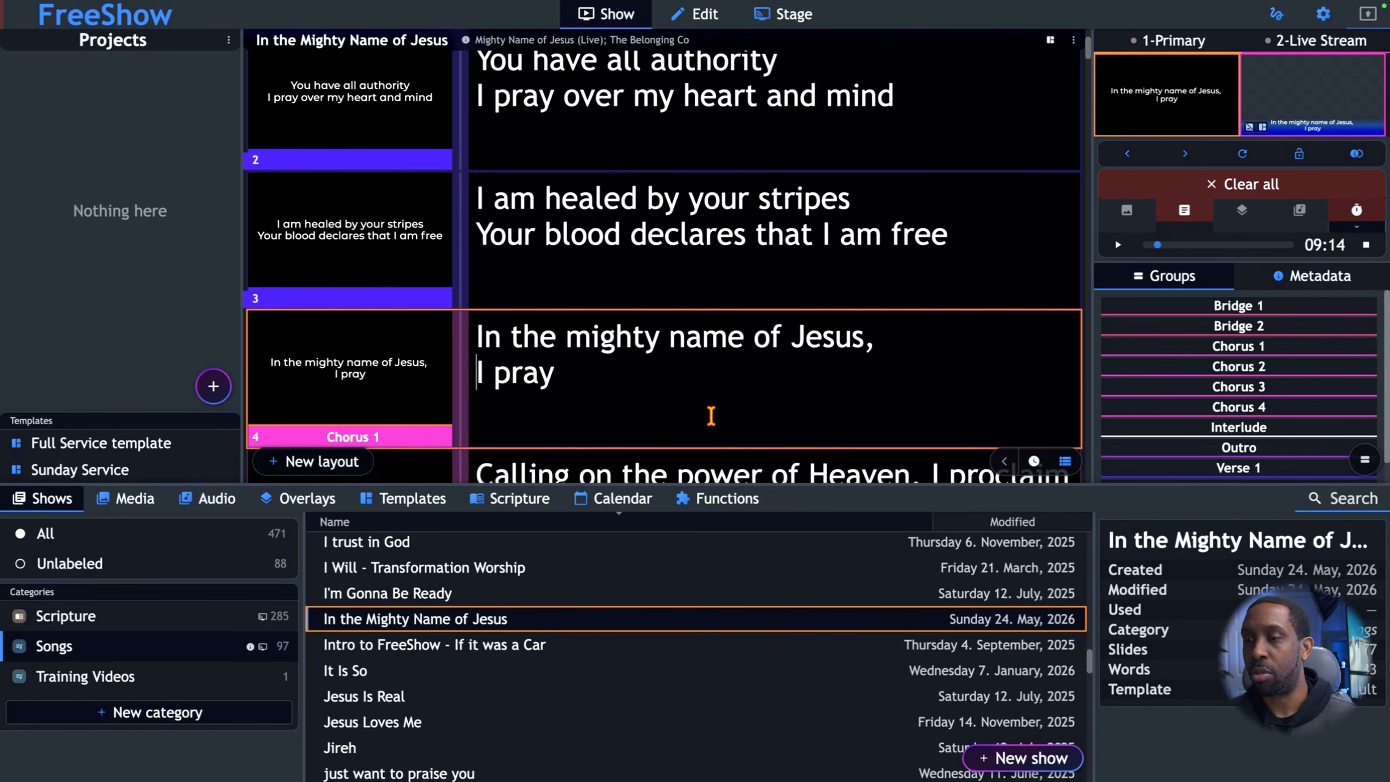
{"action": "key", "text": "BackSpace"}
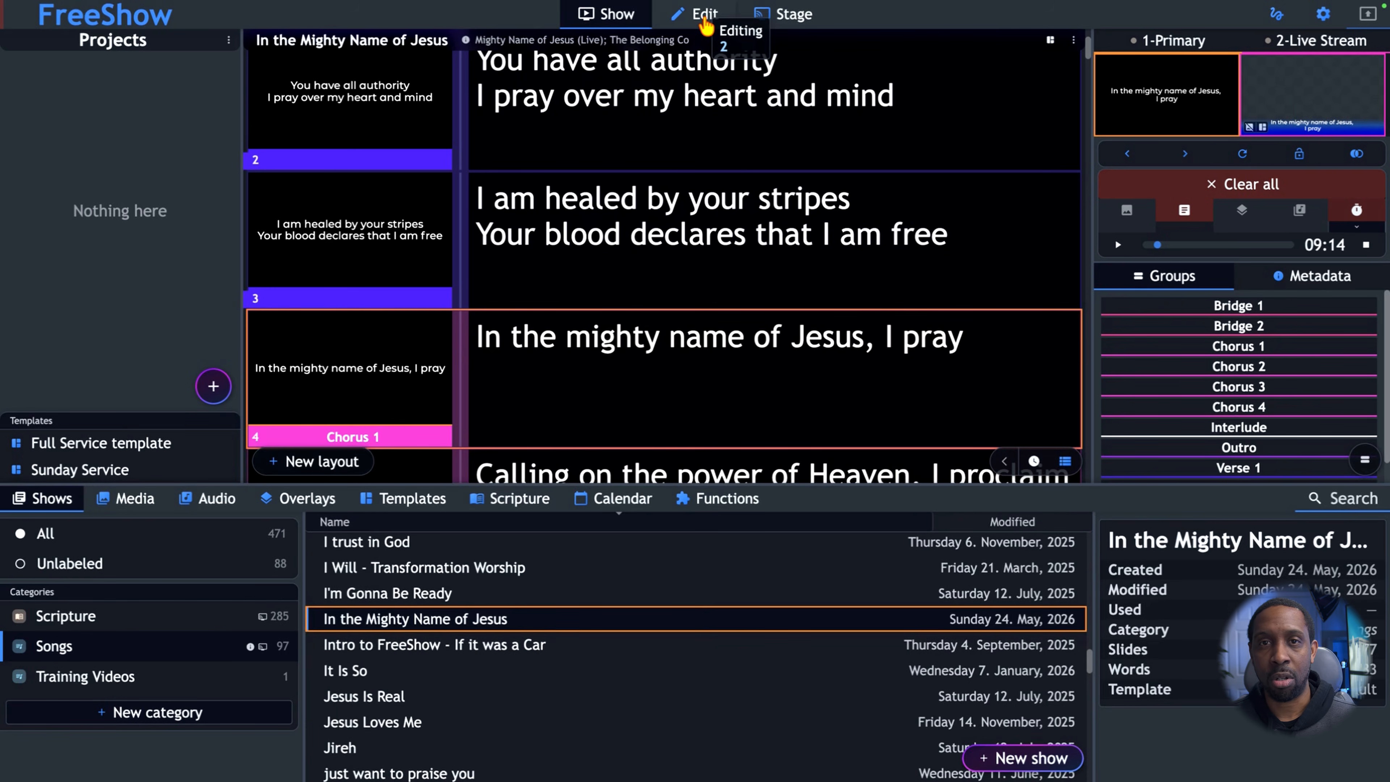
Switch to the slide editor and open the first Verse 1 slide, "I pray into the atmosphere".
{"action": "left_click", "coordinate": [706, 25]}
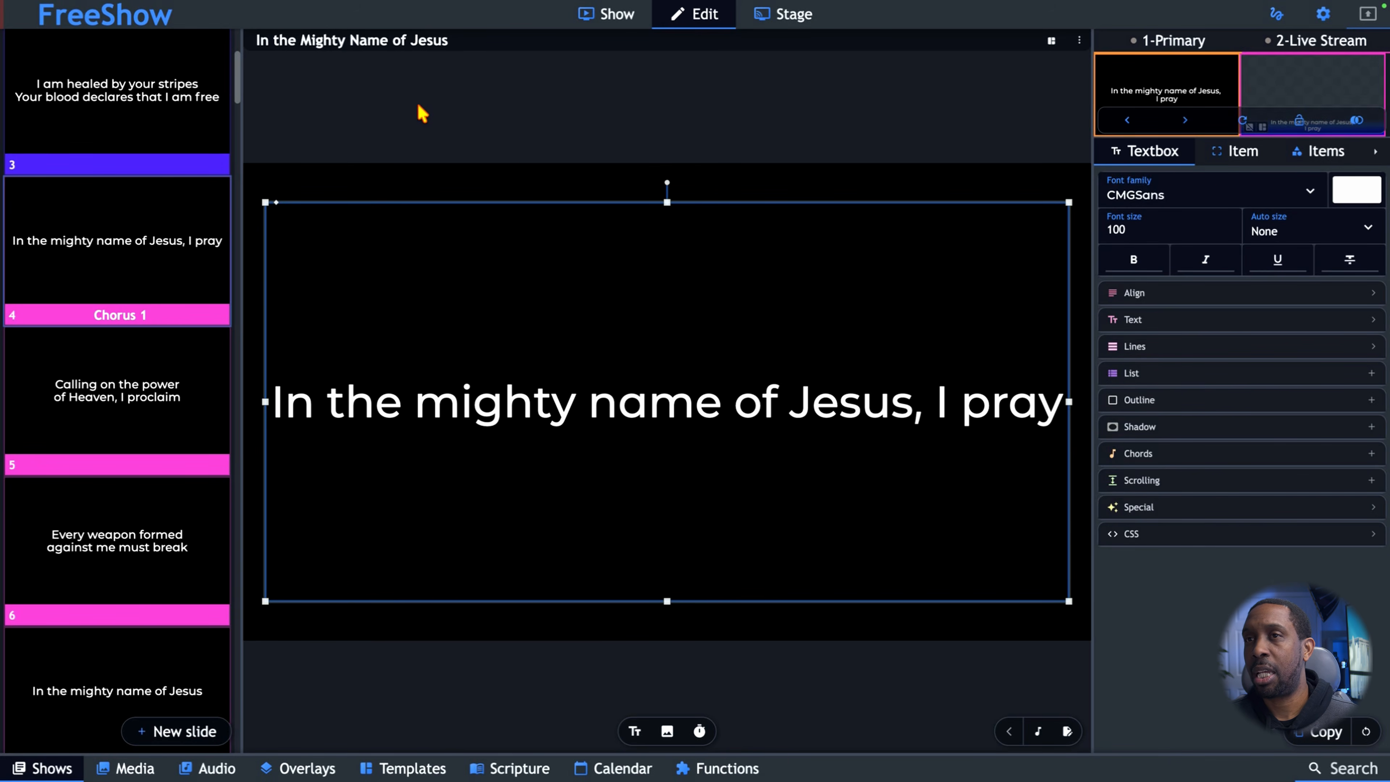
{"action": "scroll", "coordinate": [115, 186], "scroll_direction": "down", "scroll_amount": 10}
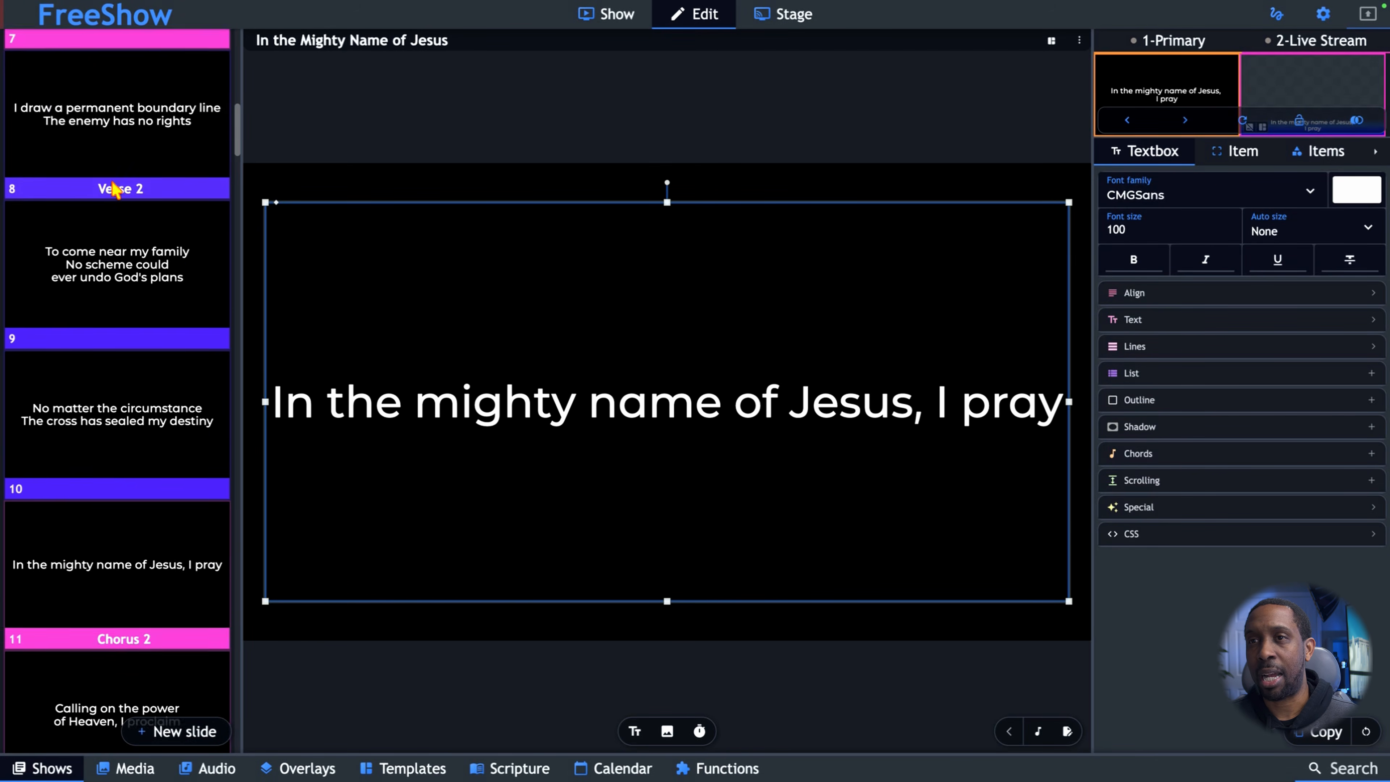
{"action": "scroll", "coordinate": [219, 268], "scroll_direction": "up", "scroll_amount": 10}
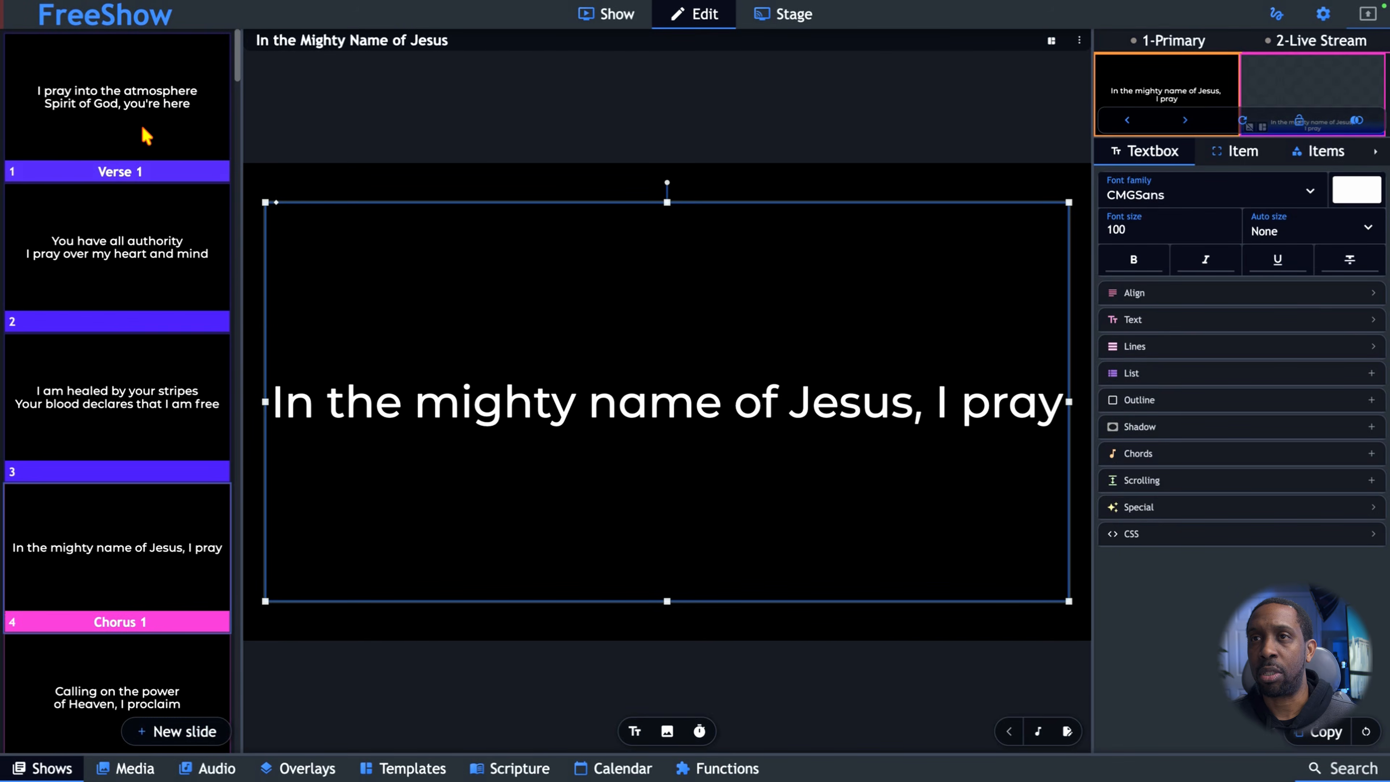
{"action": "left_click", "coordinate": [146, 135]}
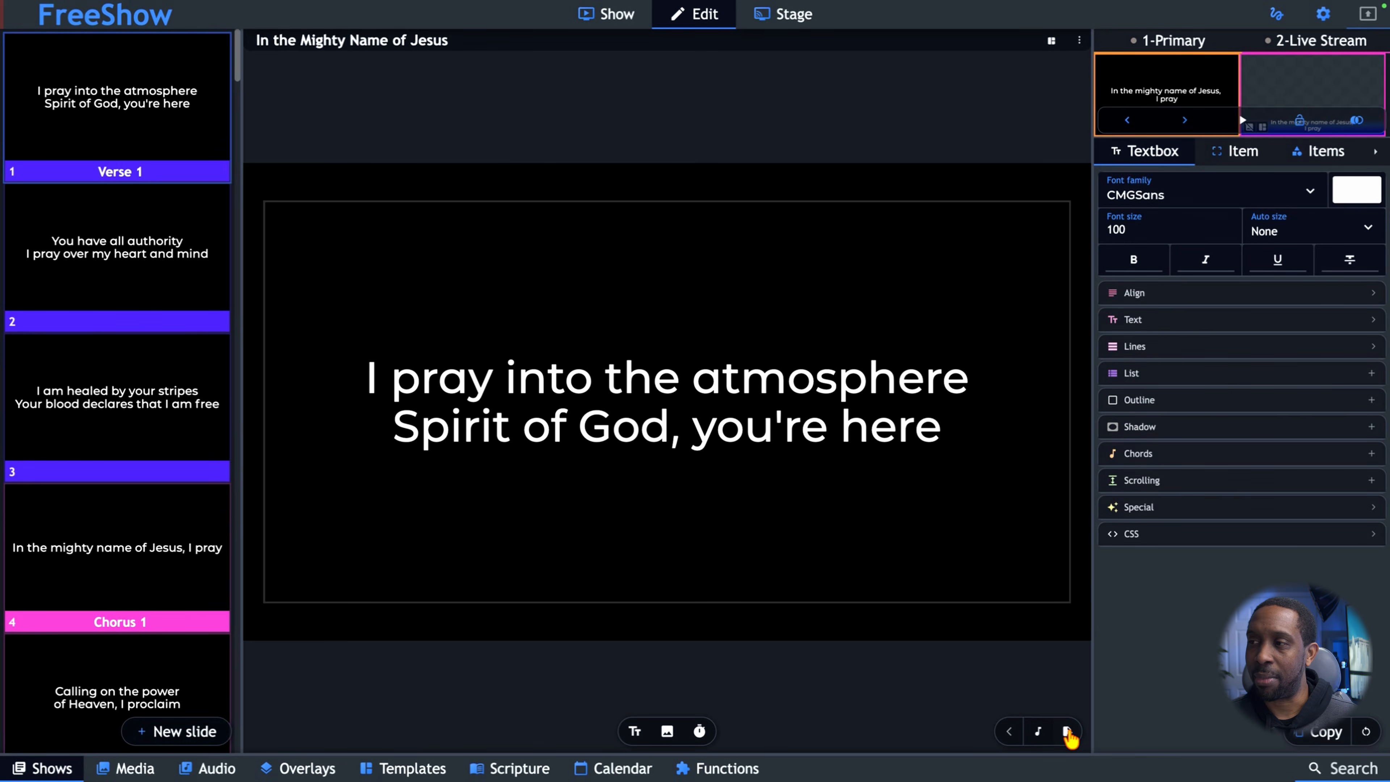
Add a C chord over "the" and a C# chord over "you're" in the first Verse 1 slide.
{"action": "left_click", "coordinate": [1039, 734]}
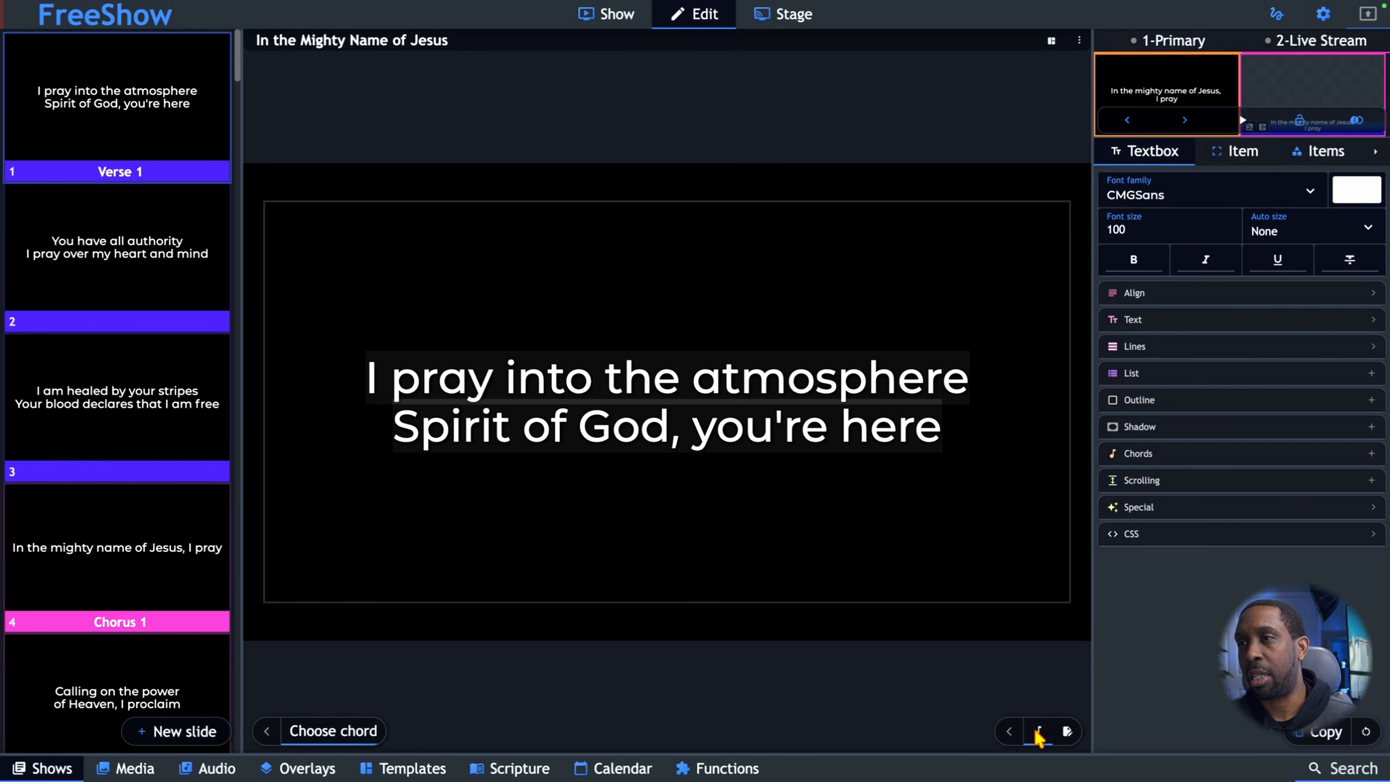
{"action": "left_click", "coordinate": [638, 390]}
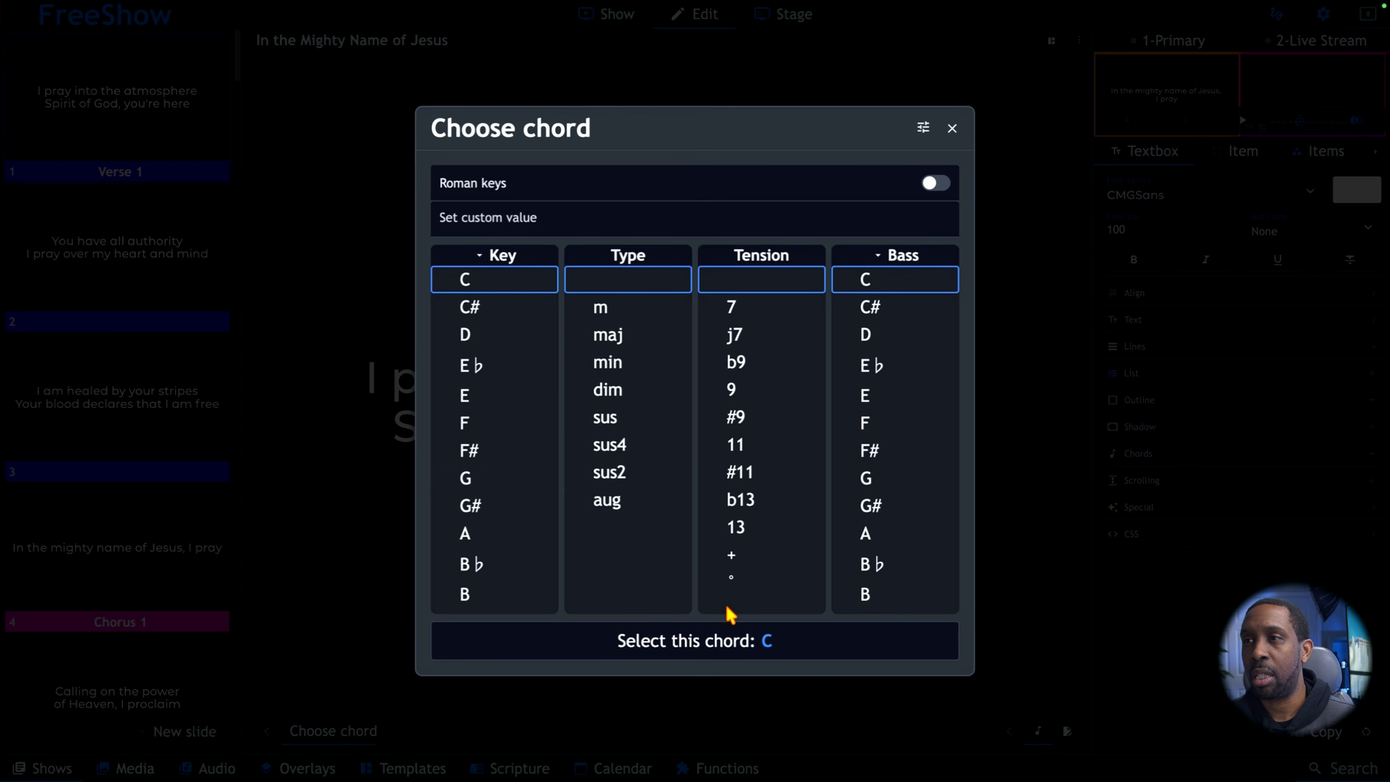
{"action": "left_click", "coordinate": [729, 650]}
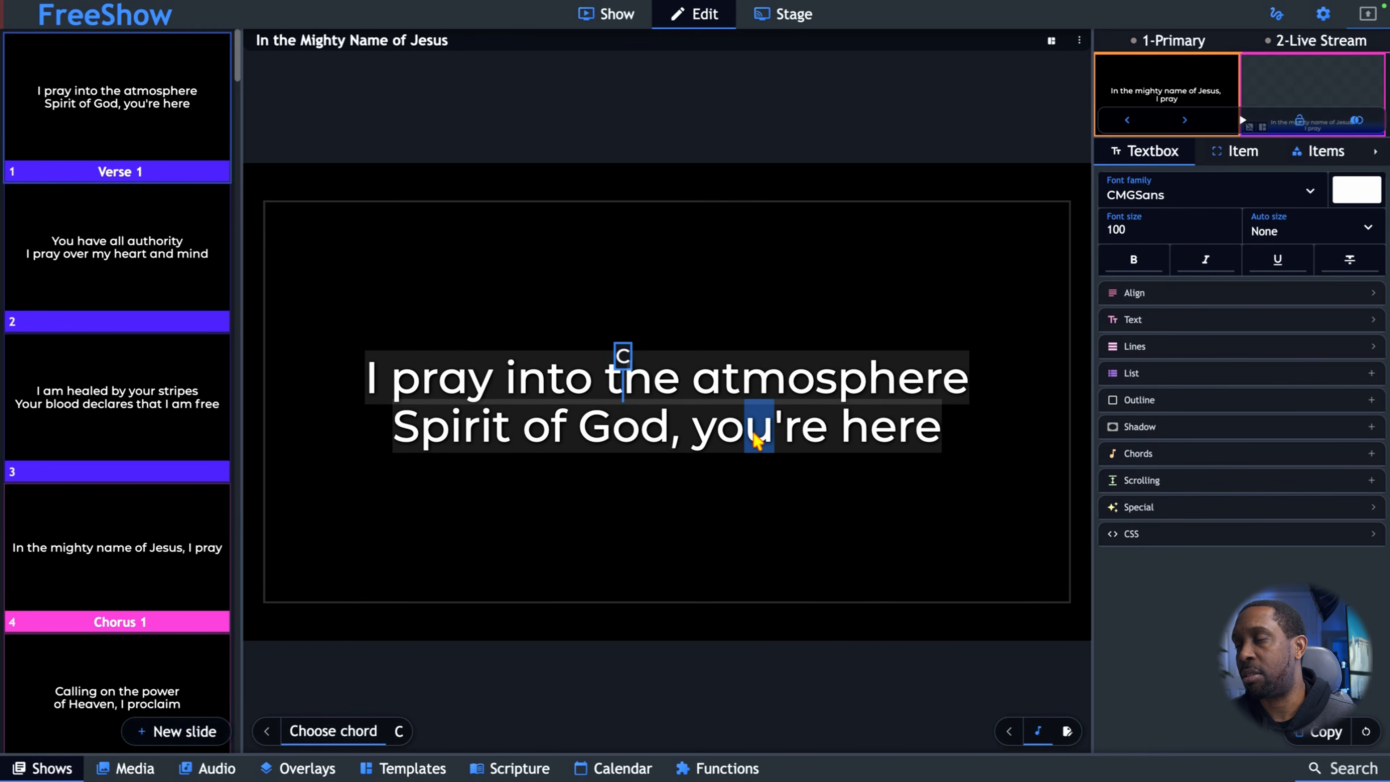
{"action": "left_click", "coordinate": [723, 438]}
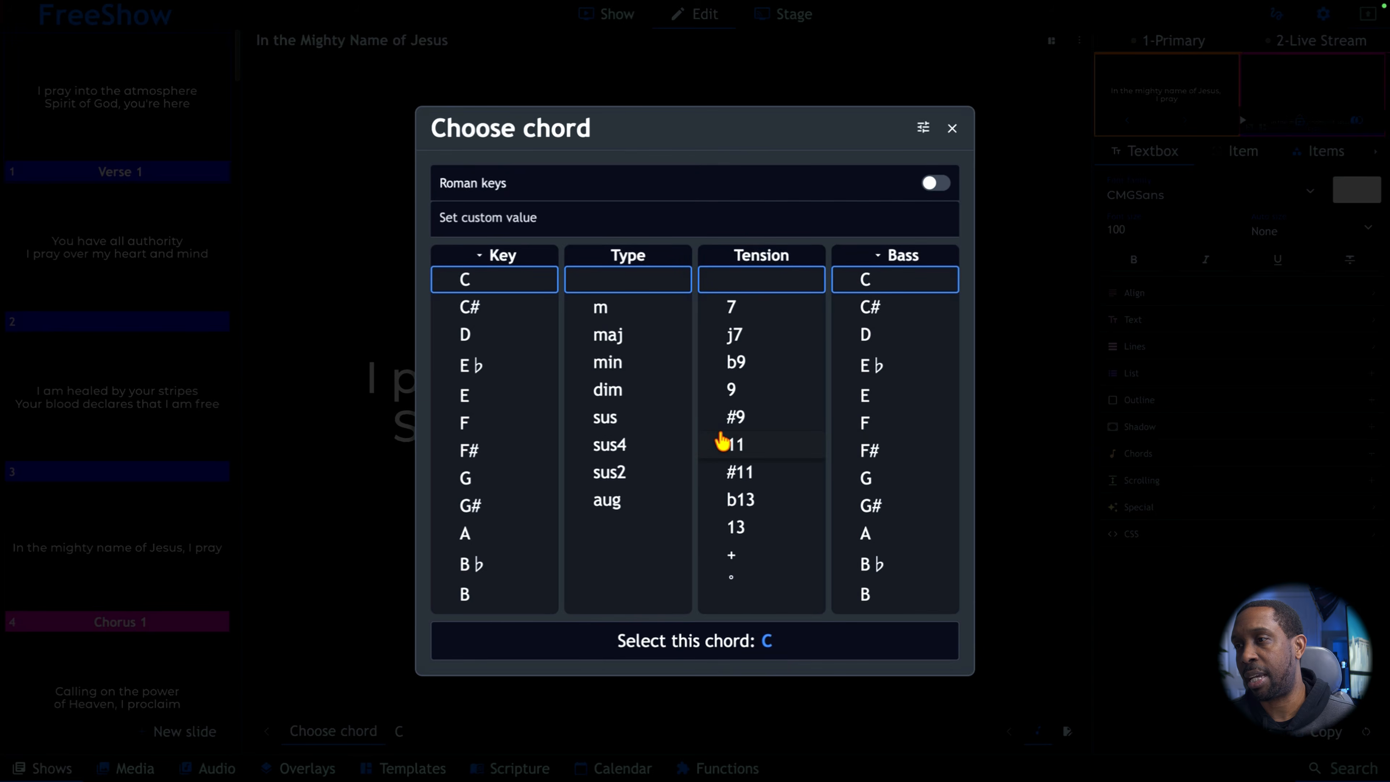
{"action": "left_click", "coordinate": [472, 310]}
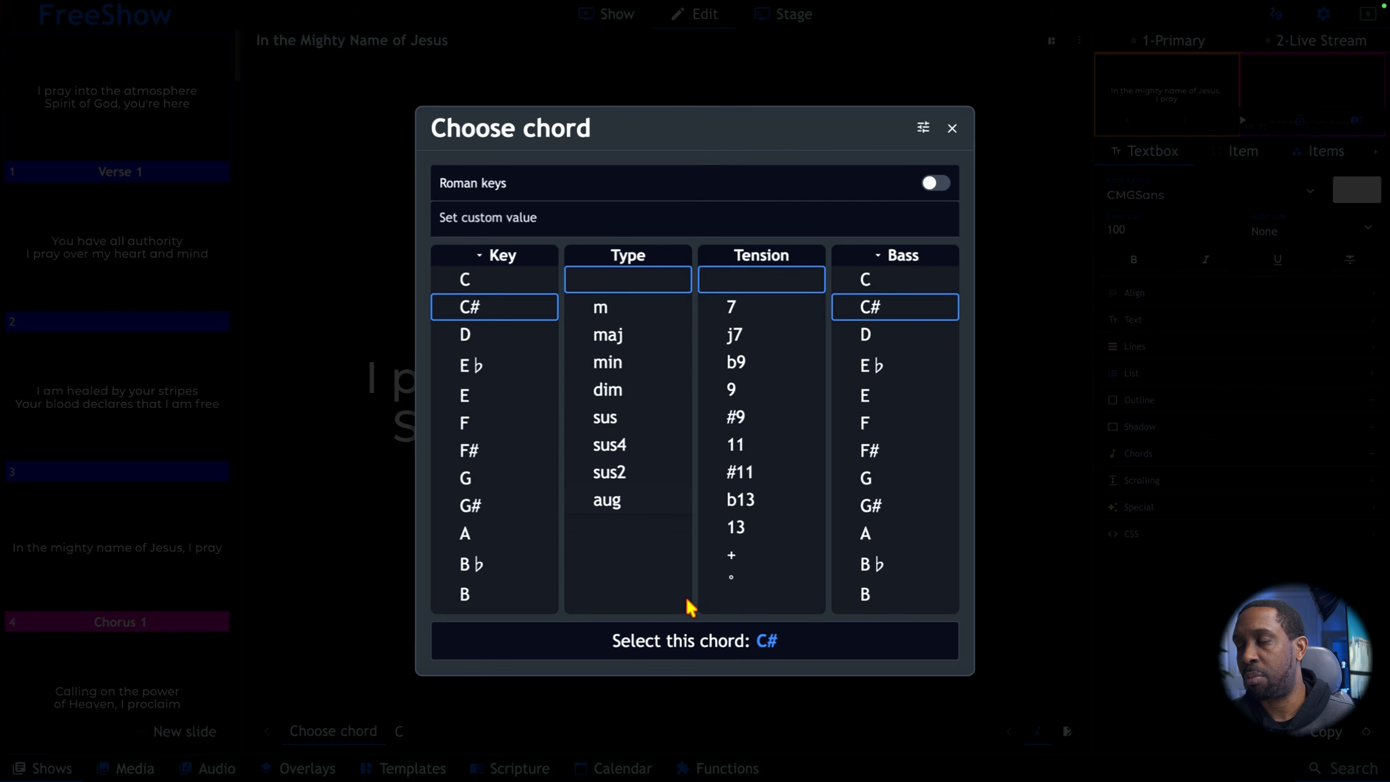
{"action": "left_click", "coordinate": [780, 641]}
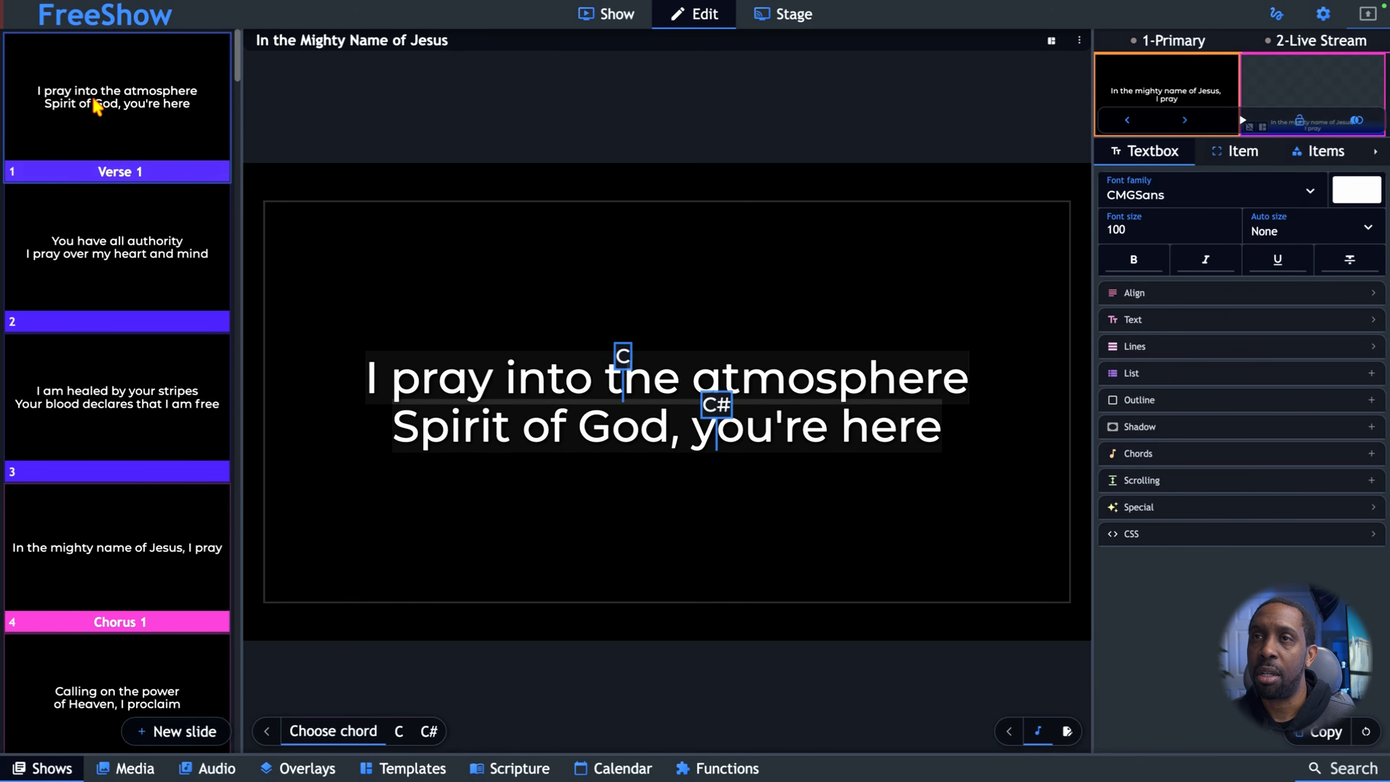
Try displaying the chords in the Verse 1 slide's own textbox.
{"action": "left_click", "coordinate": [1138, 454]}
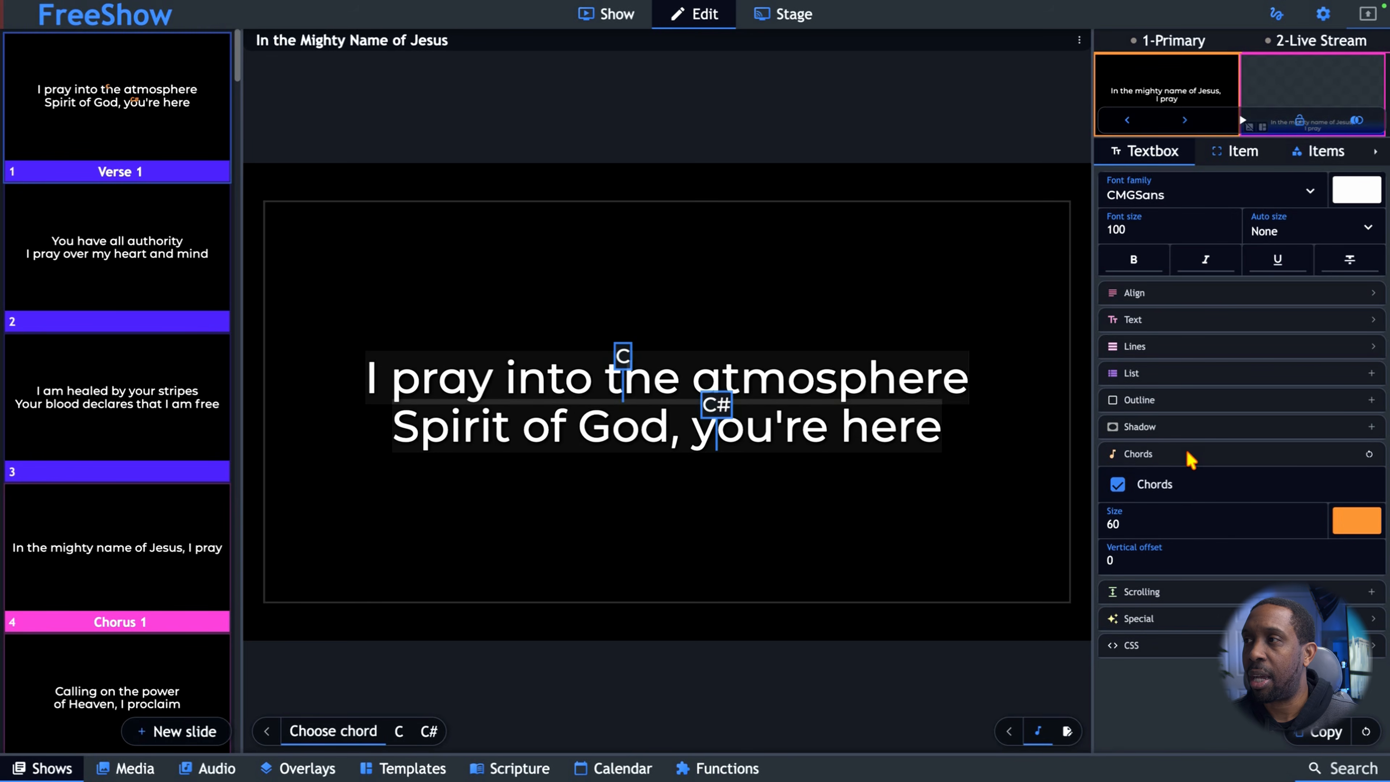
{"action": "left_click", "coordinate": [1120, 484]}
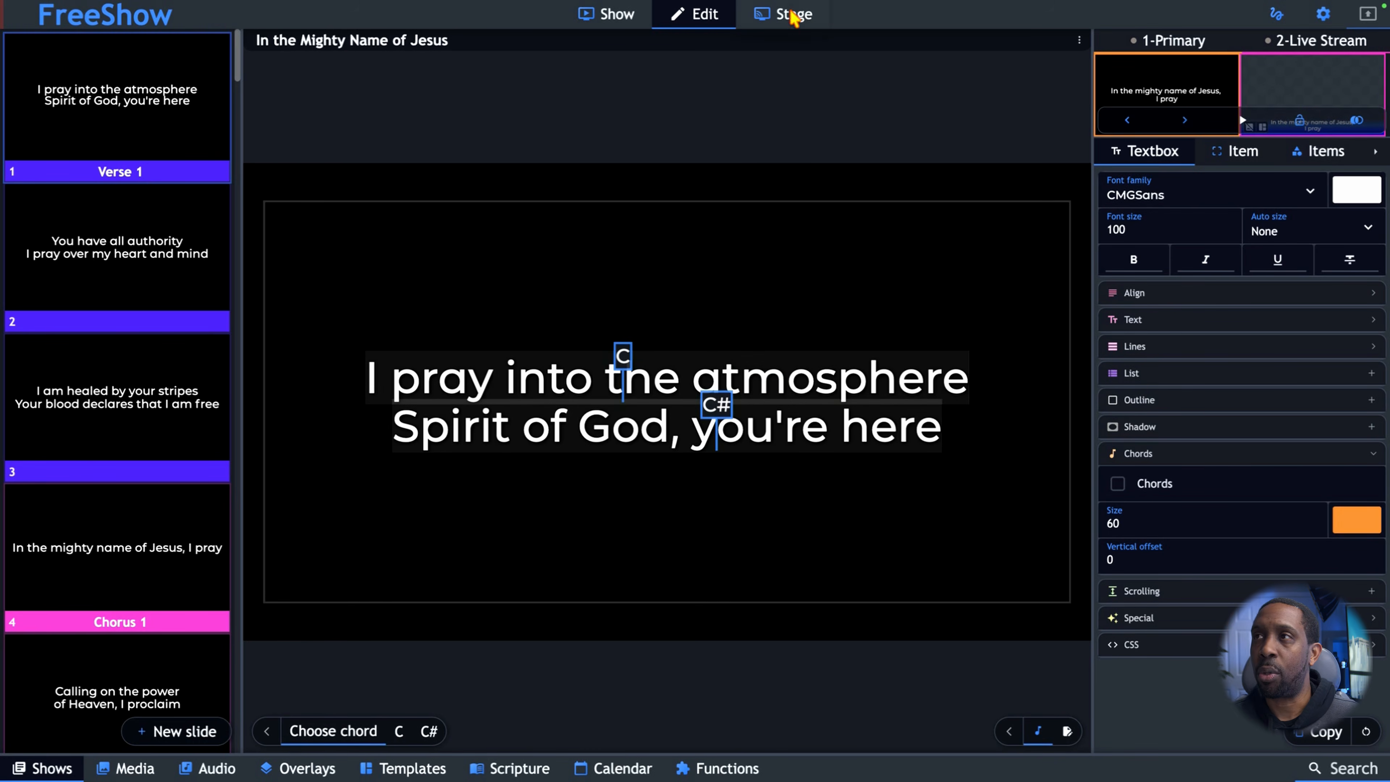
Create a new stage layout named Stage.
{"action": "left_click", "coordinate": [791, 13]}
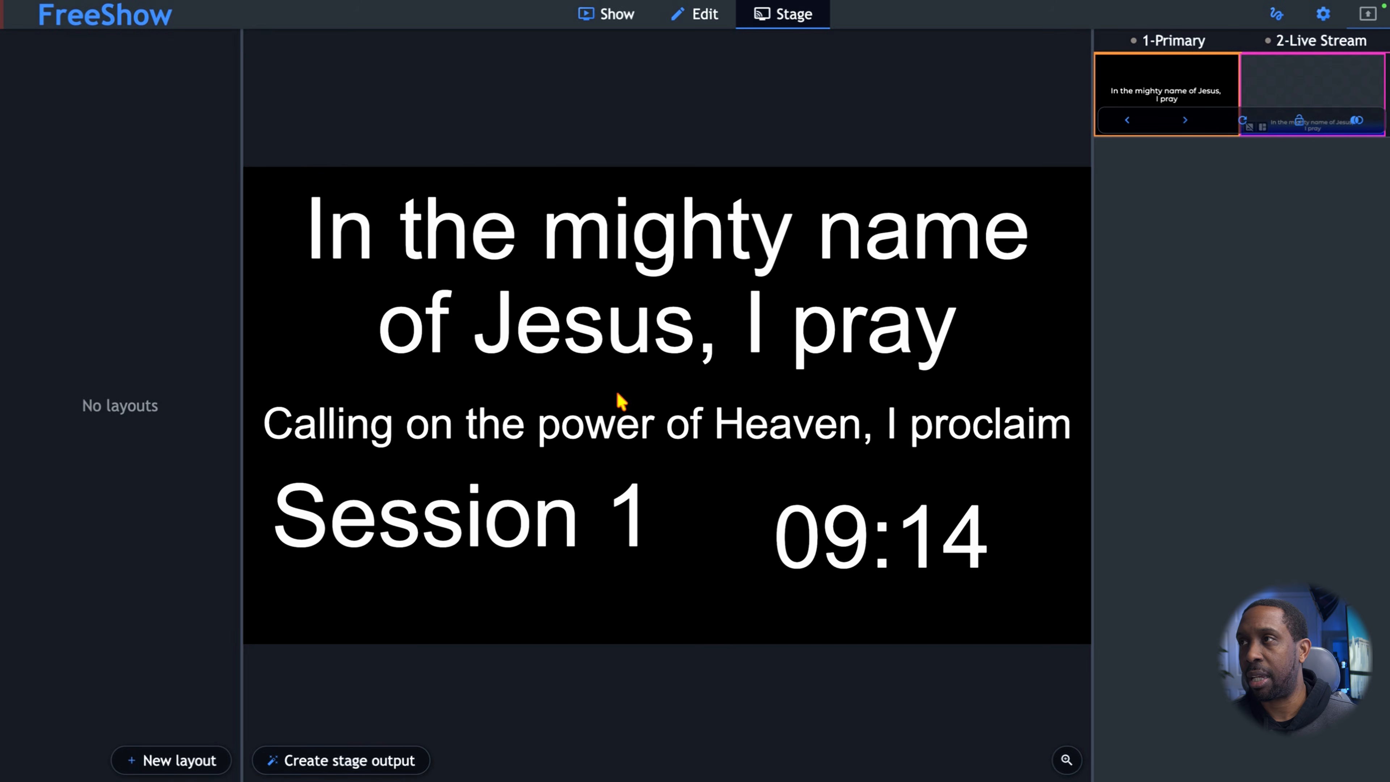
{"action": "left_click", "coordinate": [197, 764]}
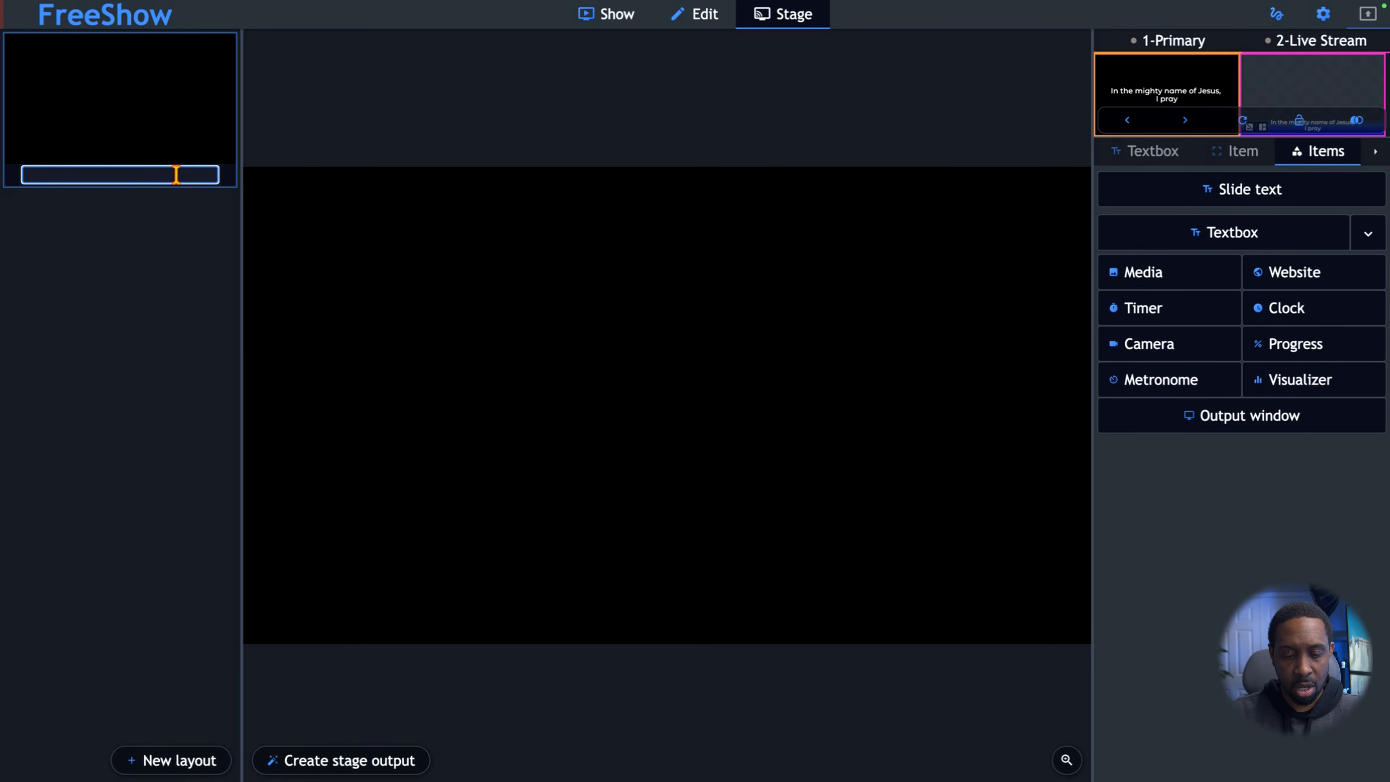
{"action": "key", "text": "Return"}
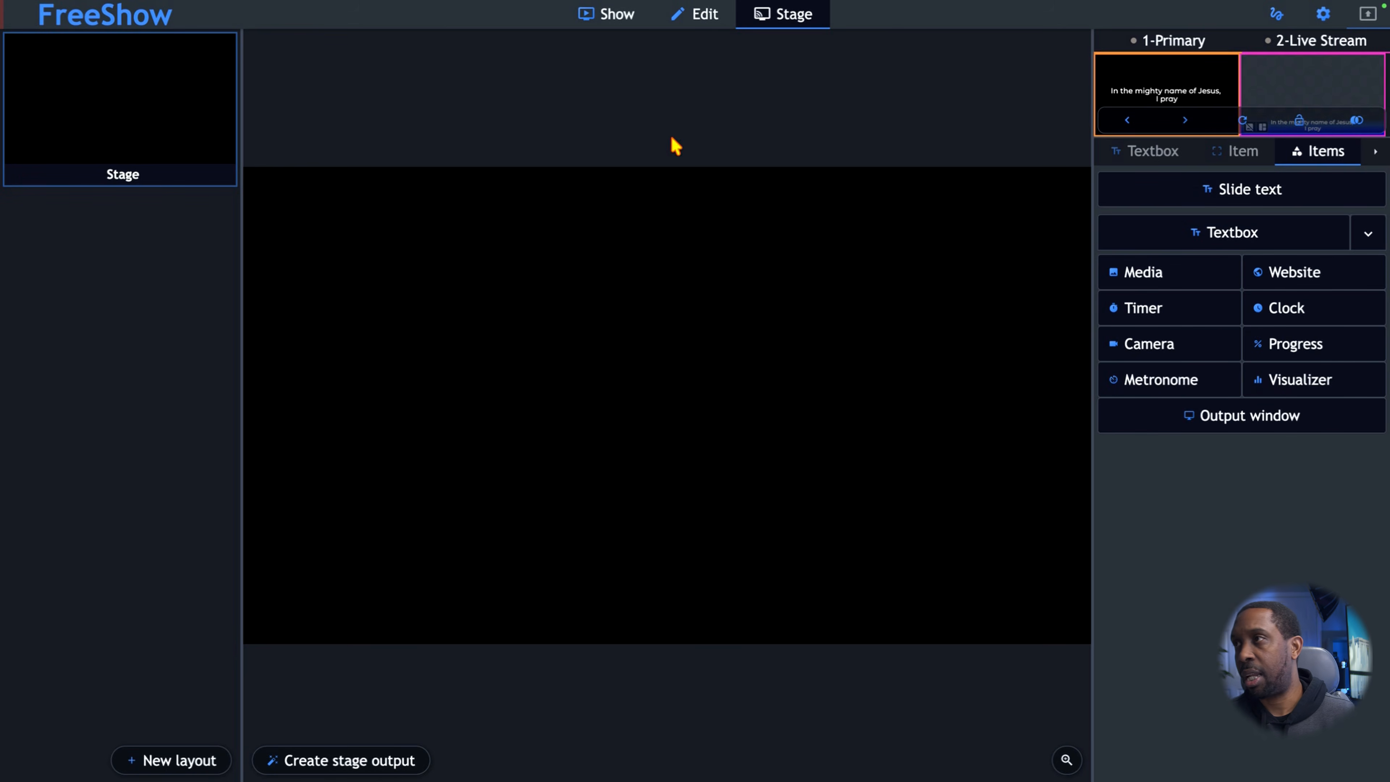
Add the current slide text to the stage layout and enlarge it across the upper half.
{"action": "left_click", "coordinate": [1191, 201]}
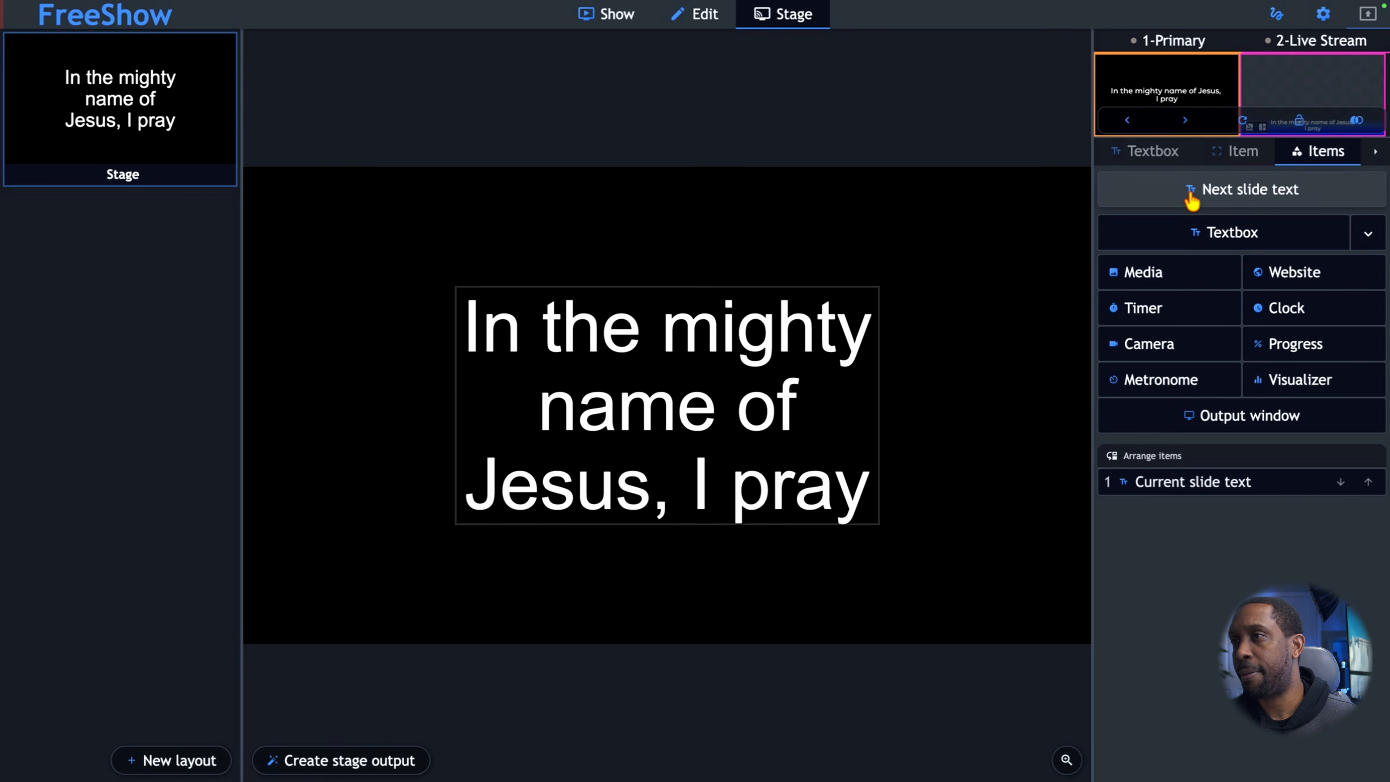
{"action": "left_click_drag", "start_coordinate": [758, 405], "coordinate": [559, 296]}
{"action": "left_click_drag", "start_coordinate": [680, 417], "coordinate": [1071, 426]}
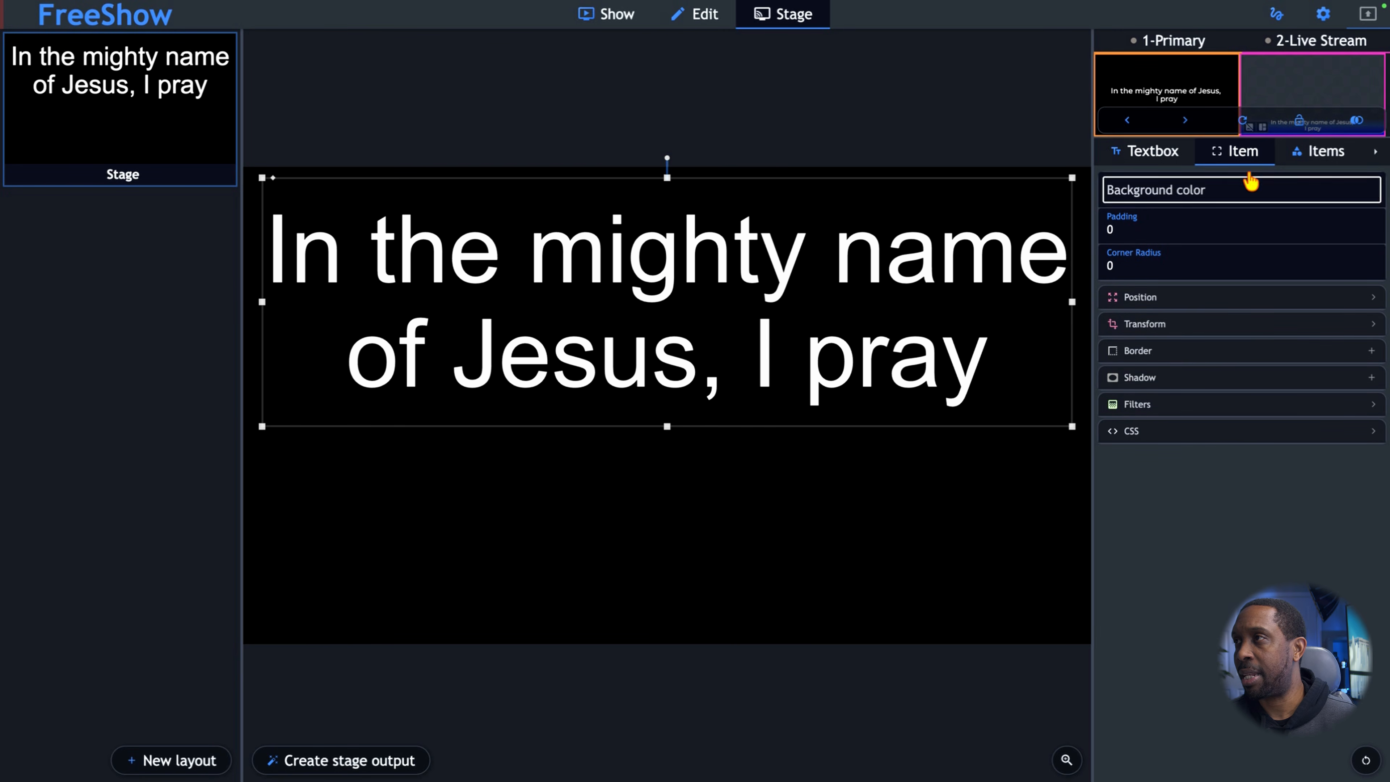
Add the next slide text below the current slide text, align it with the box above and reduce its height.
{"action": "left_click", "coordinate": [1319, 159]}
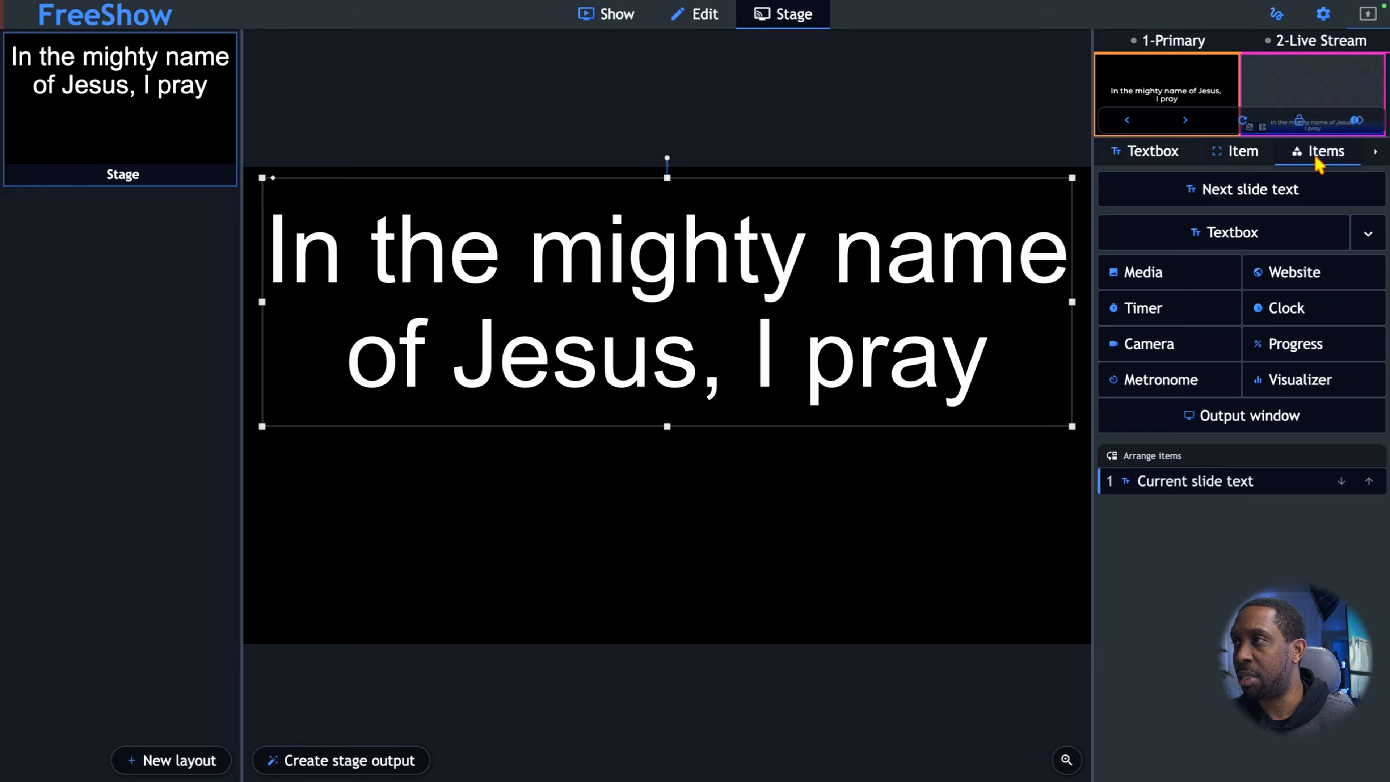
{"action": "left_click", "coordinate": [1216, 186]}
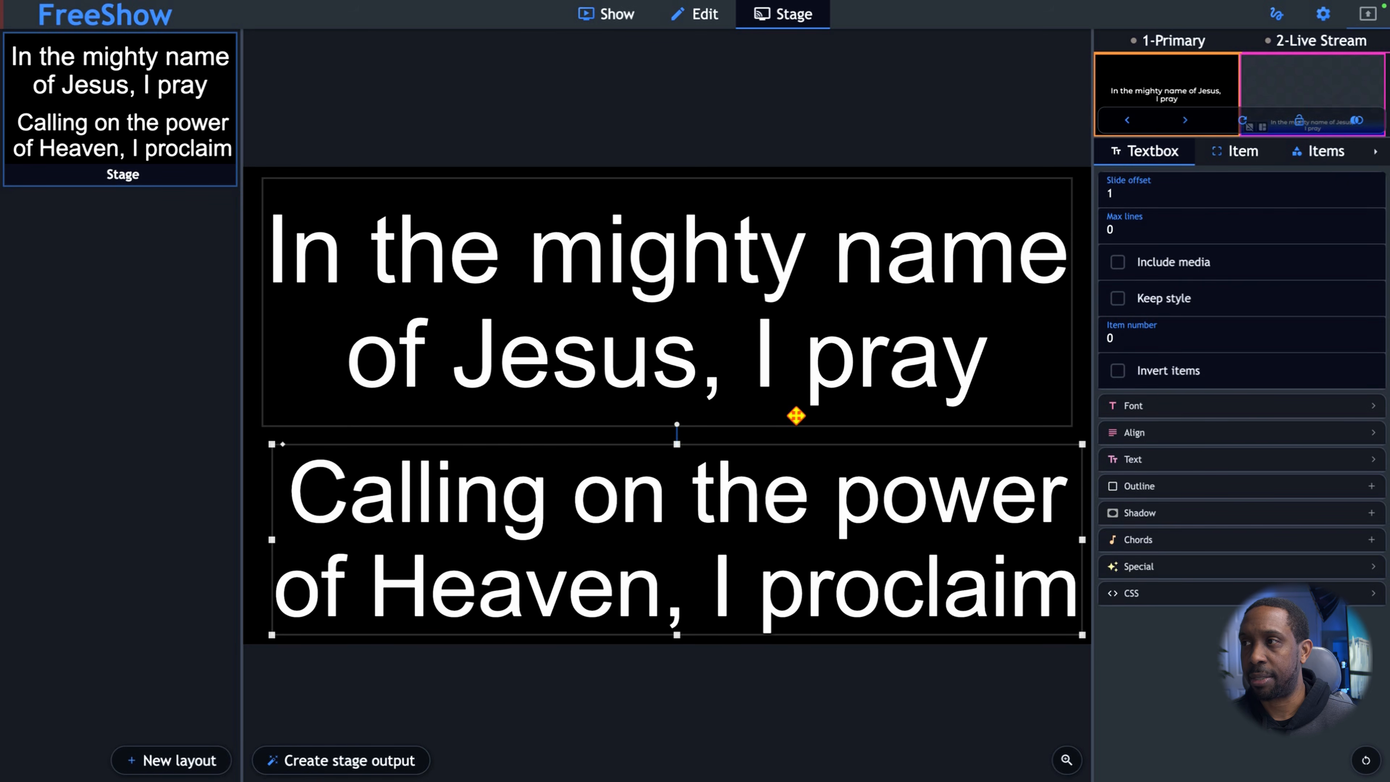
{"action": "left_click_drag", "start_coordinate": [809, 484], "coordinate": [799, 484]}
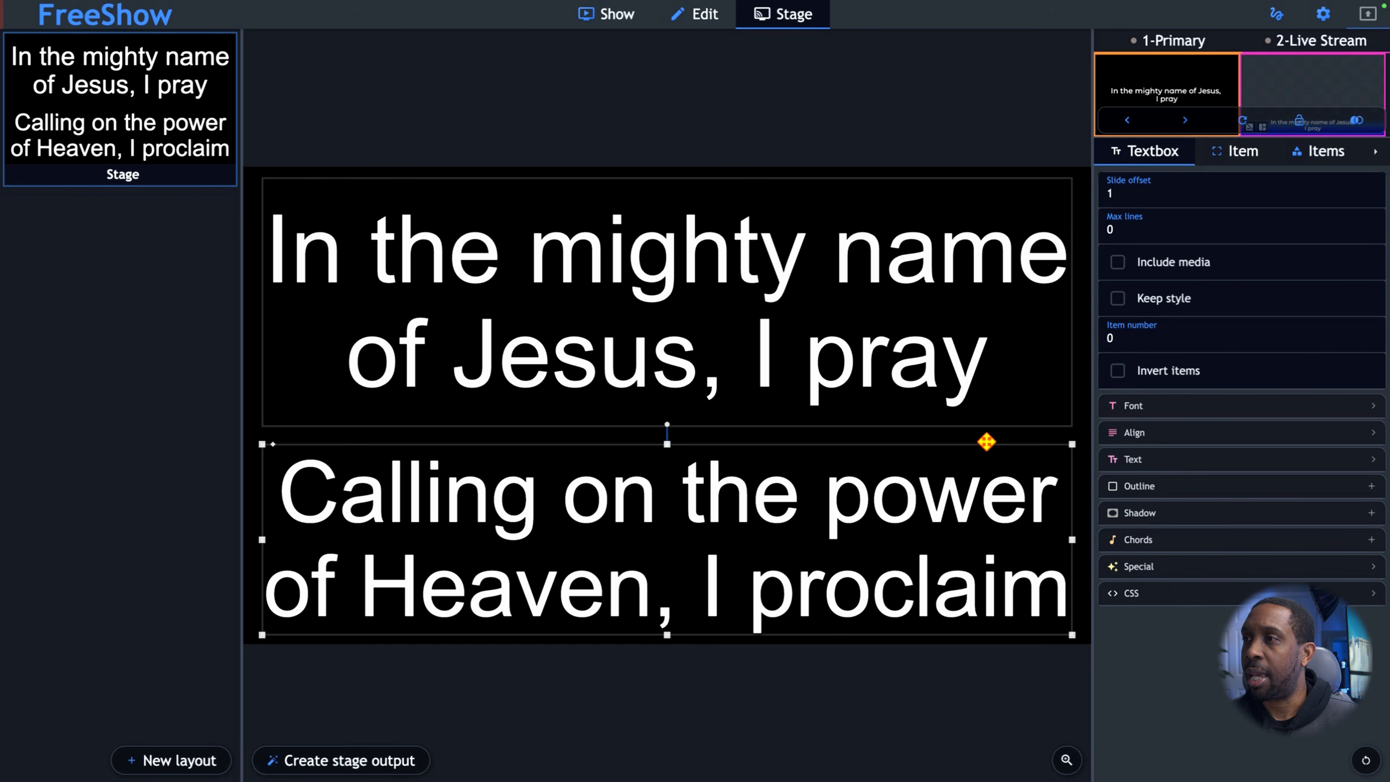
{"action": "left_click_drag", "start_coordinate": [669, 637], "coordinate": [672, 586]}
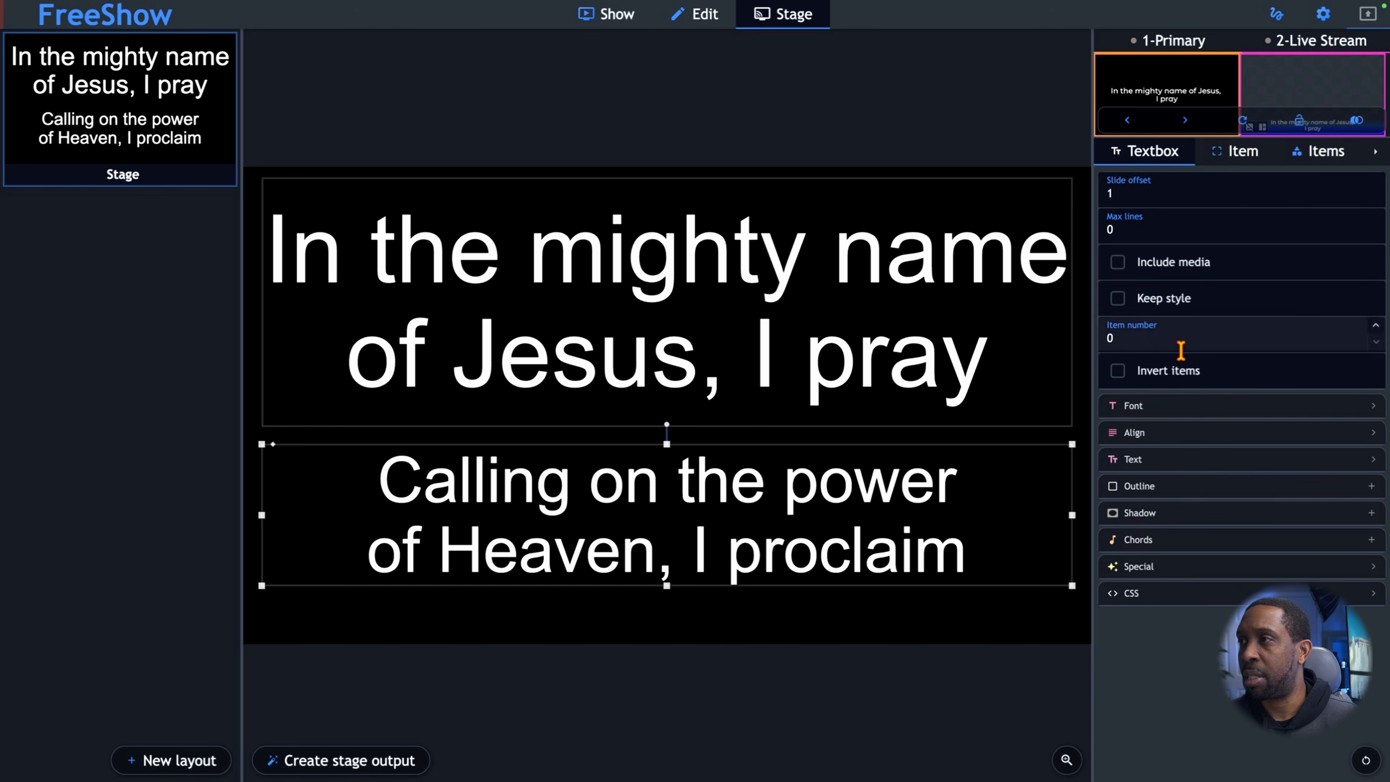
Set the next slide text's font colour to light grey.
{"action": "left_click", "coordinate": [1173, 405]}
{"action": "left_click", "coordinate": [1343, 438]}
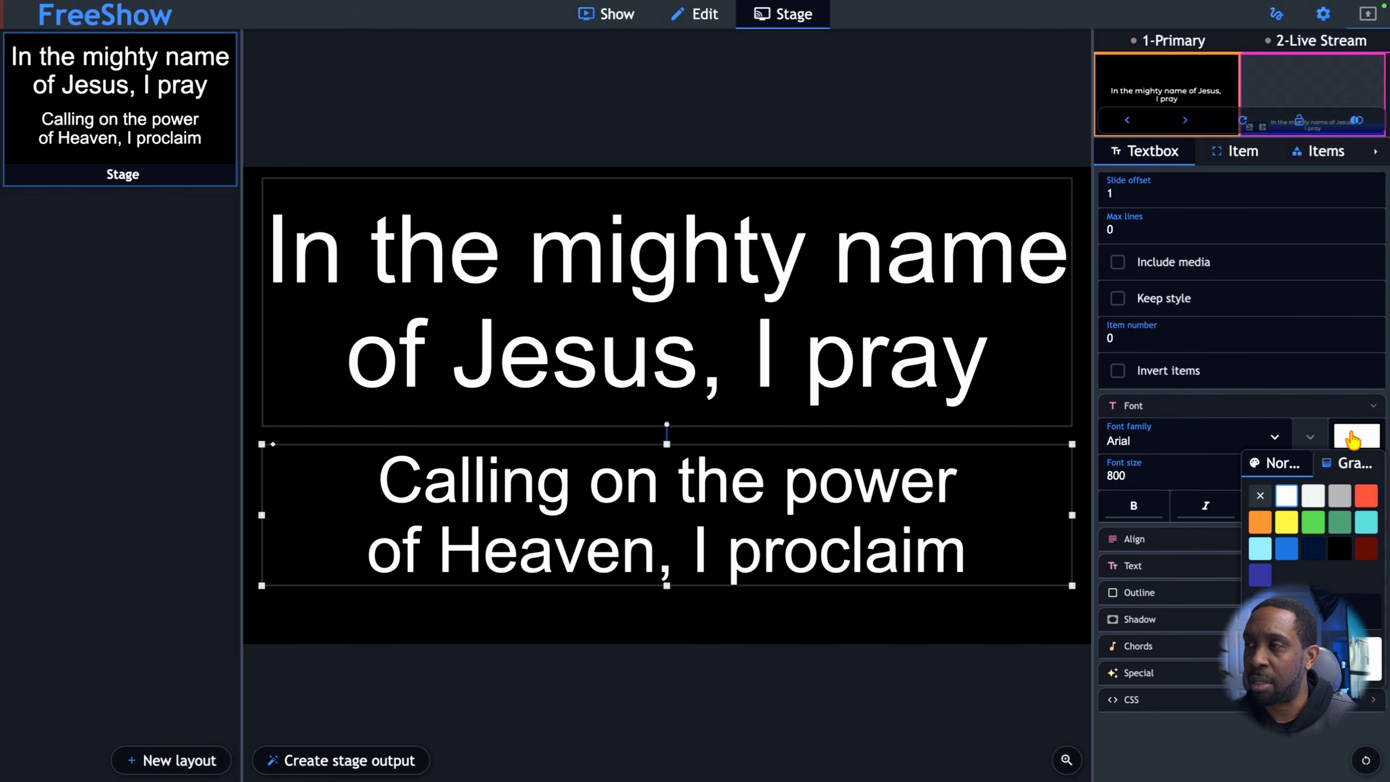
{"action": "left_click", "coordinate": [1337, 507]}
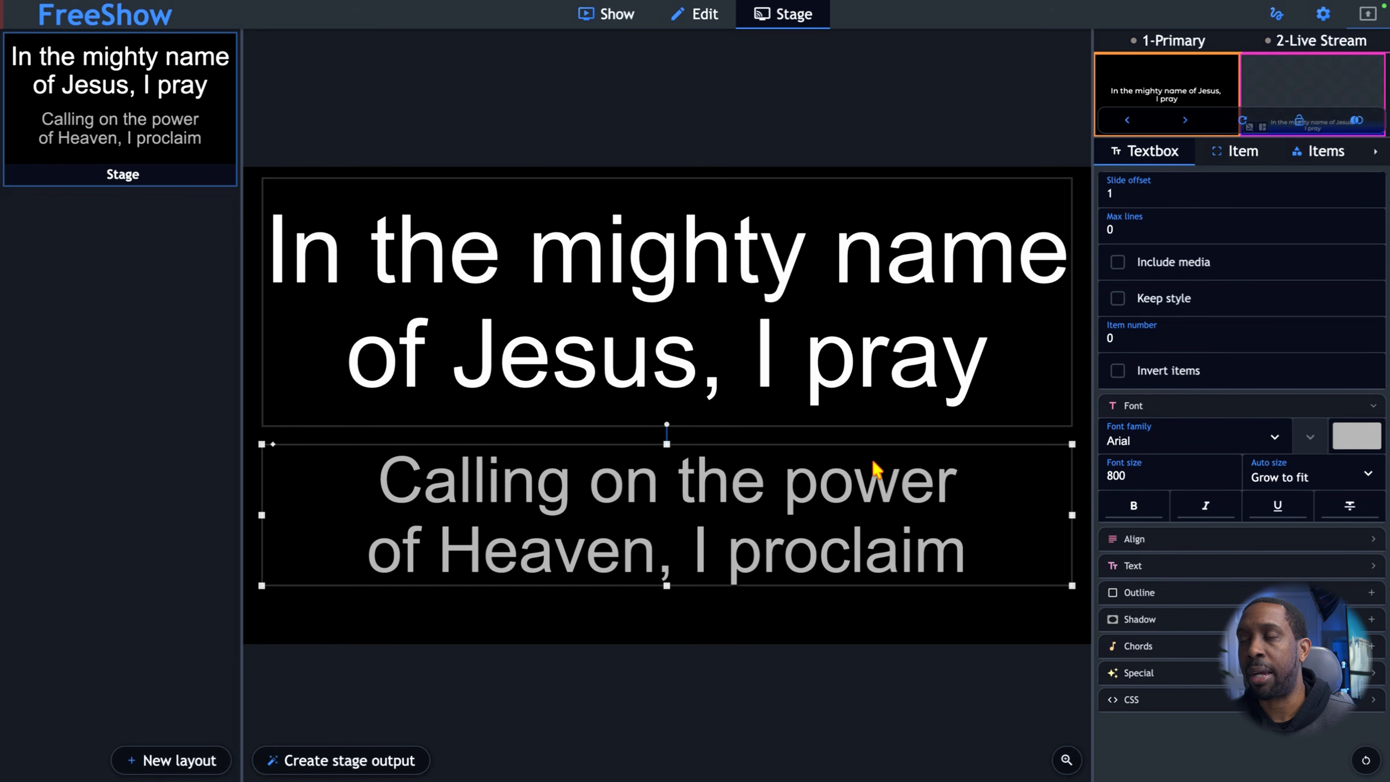
Enable chords on the current slide text and step the output back to the first Verse 1 slide.
{"action": "left_click", "coordinate": [805, 340]}
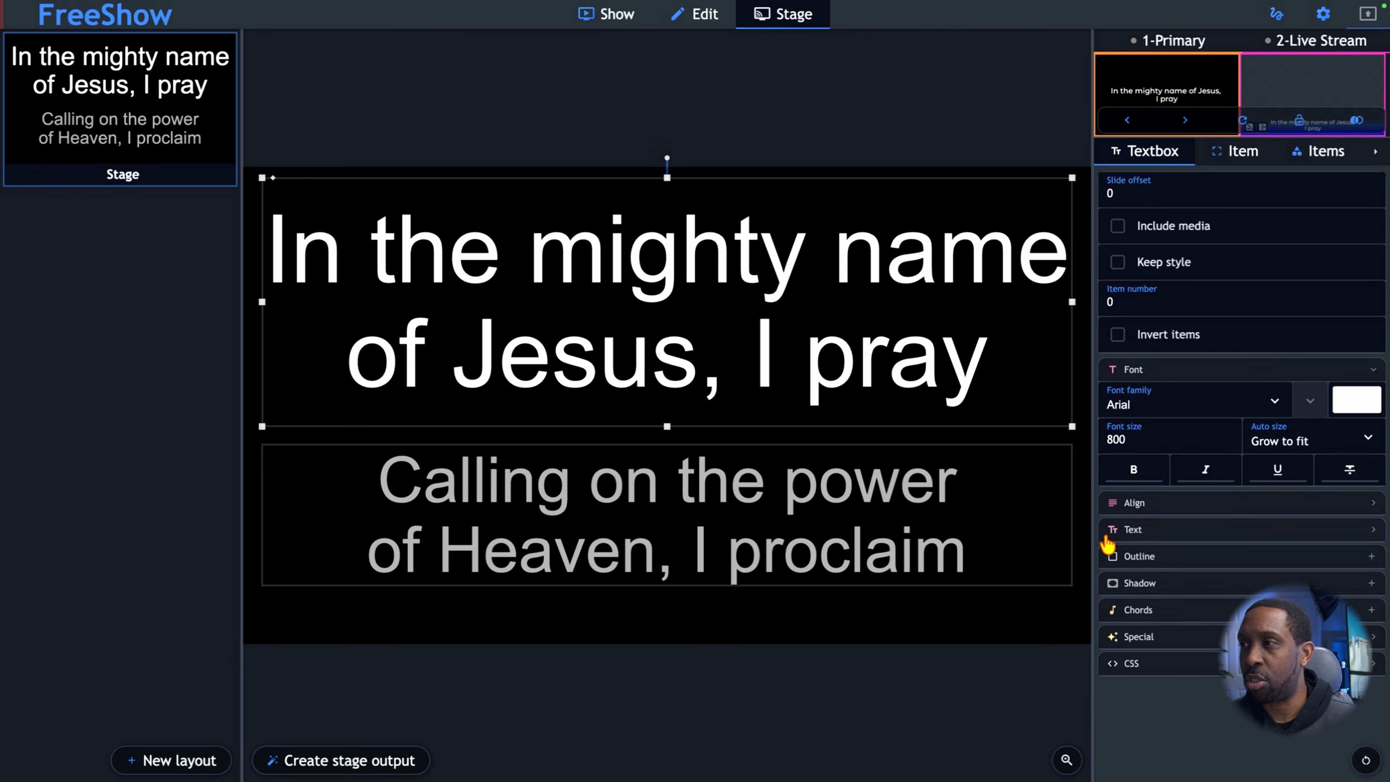
{"action": "left_click", "coordinate": [1152, 615]}
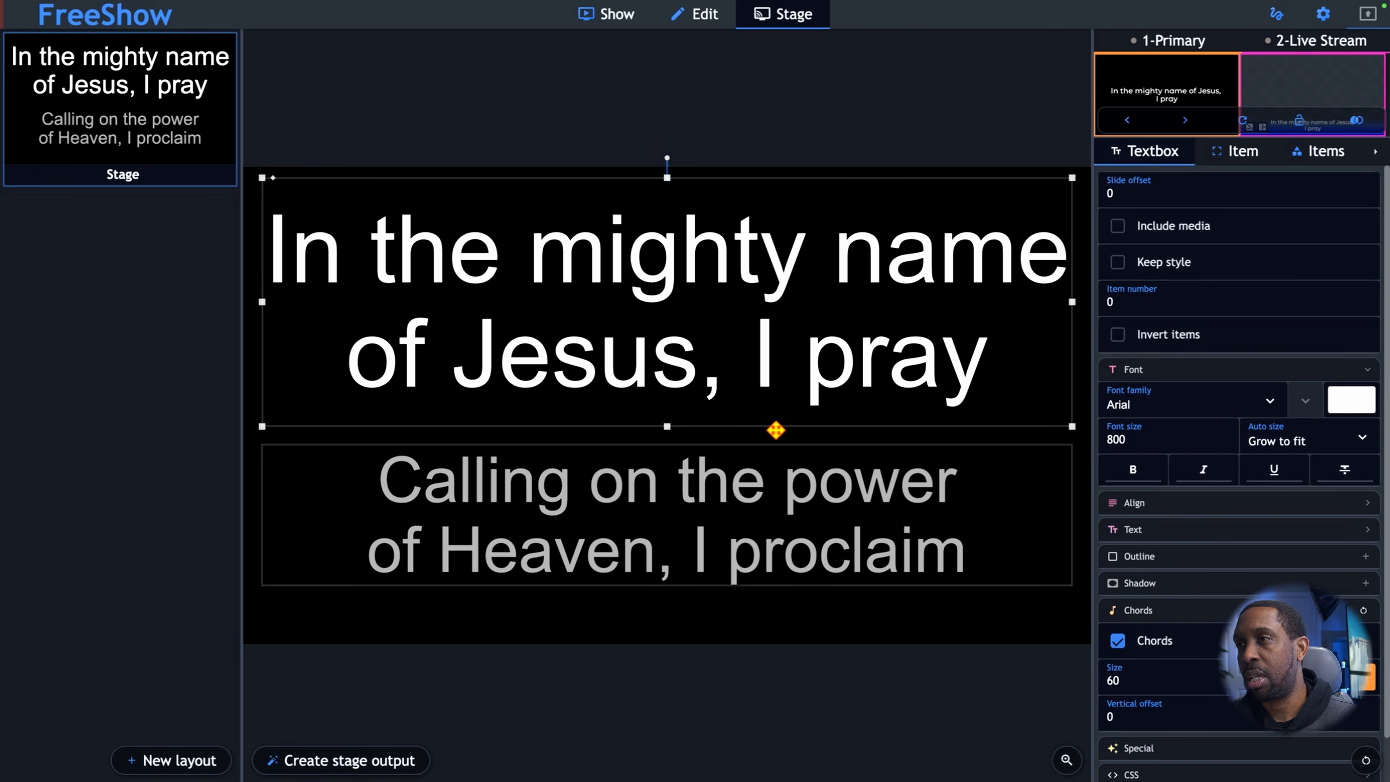
{"action": "left_click", "coordinate": [1186, 121]}
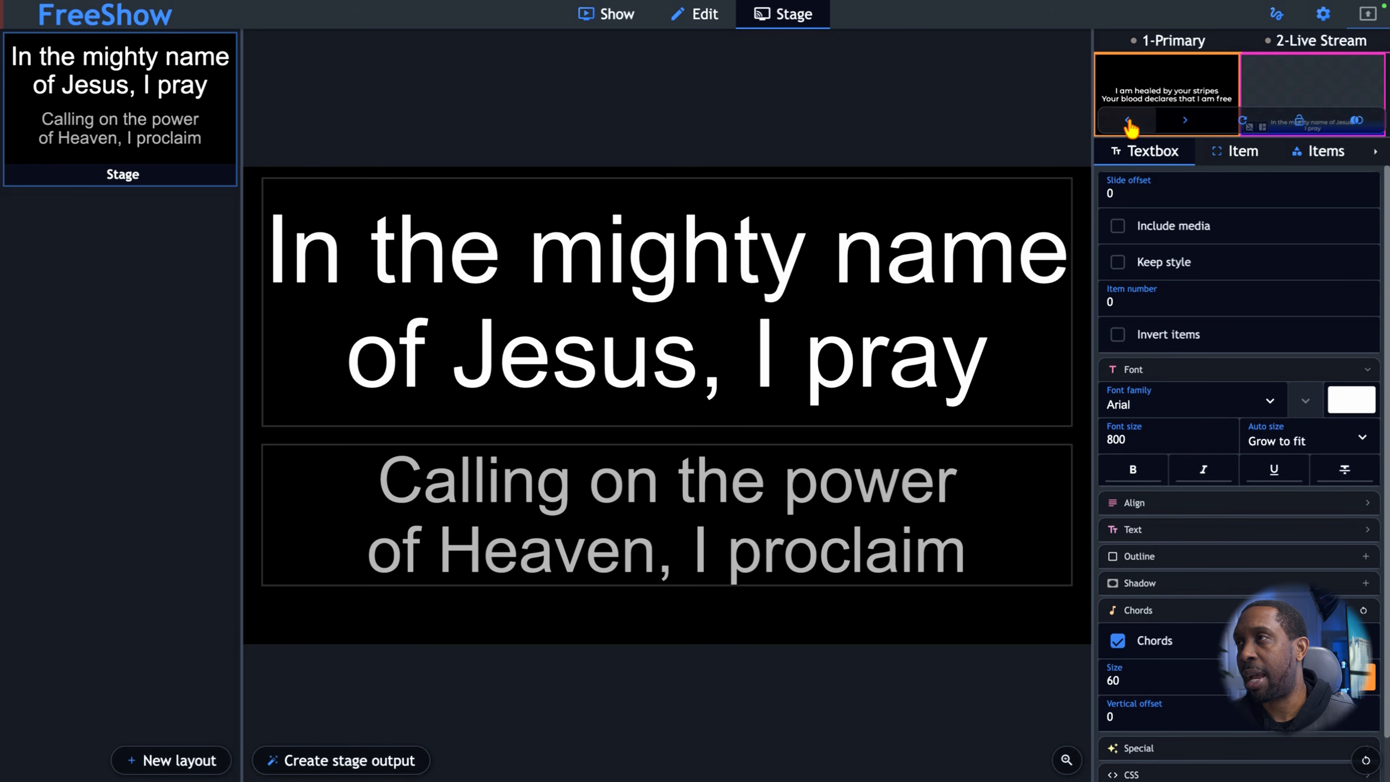
{"action": "left_click", "coordinate": [1185, 121]}
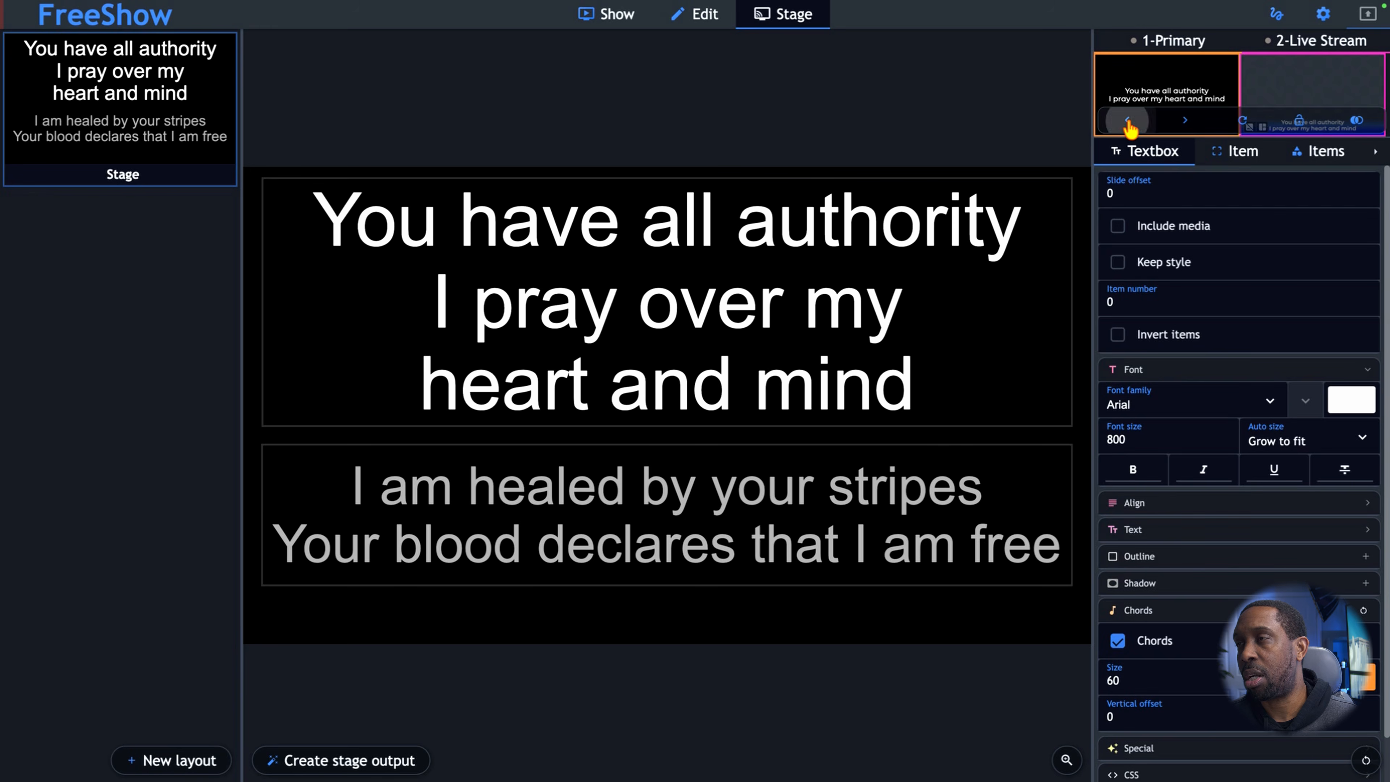
{"action": "left_click", "coordinate": [1186, 122]}
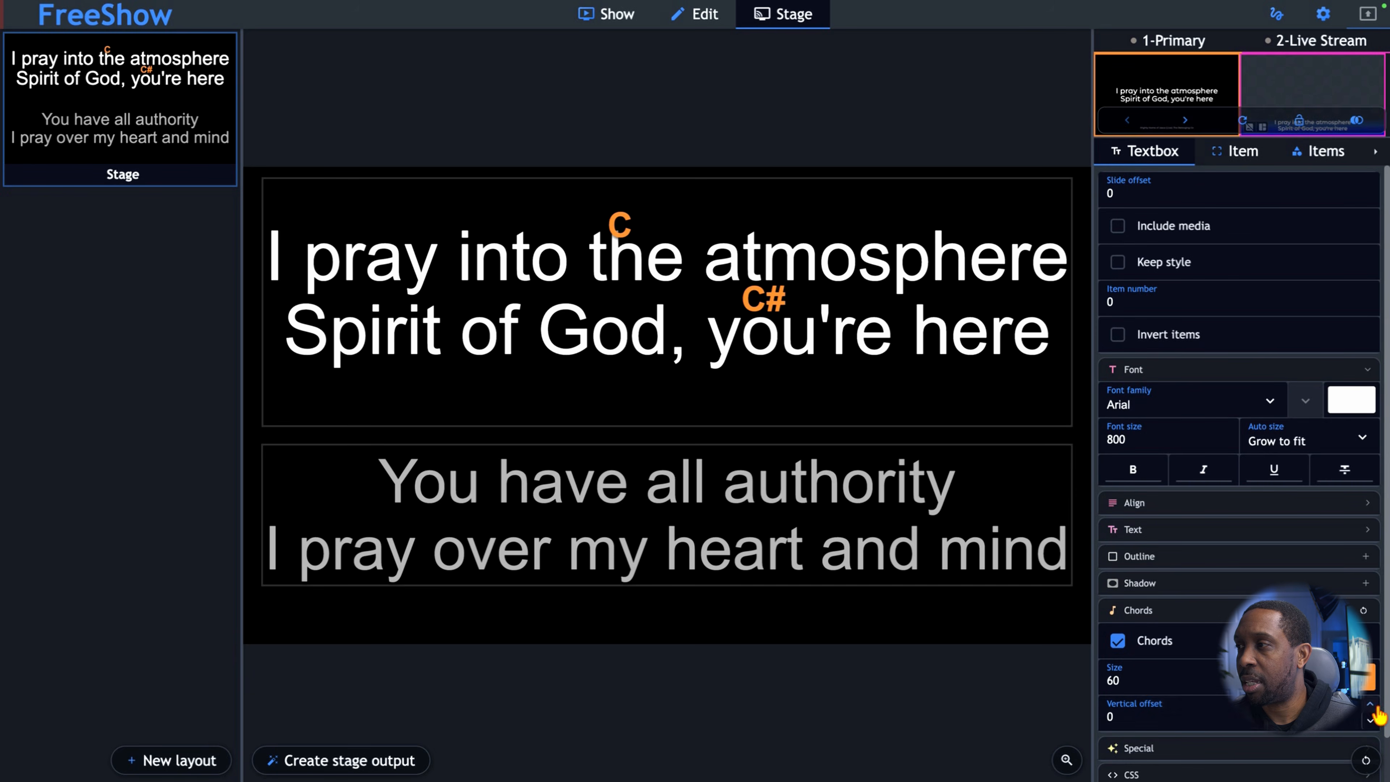
Set the chords' vertical offset to 9 in the current slide text.
{"action": "left_click", "coordinate": [1371, 706]}
{"action": "left_click", "coordinate": [1372, 707]}
{"action": "left_click", "coordinate": [1371, 706]}
{"action": "left_click", "coordinate": [1371, 706]}
{"action": "left_click", "coordinate": [1371, 706]}
{"action": "left_click", "coordinate": [1371, 706]}
{"action": "left_click", "coordinate": [1372, 706]}
{"action": "left_click", "coordinate": [1371, 706]}
{"action": "left_click", "coordinate": [1372, 706]}
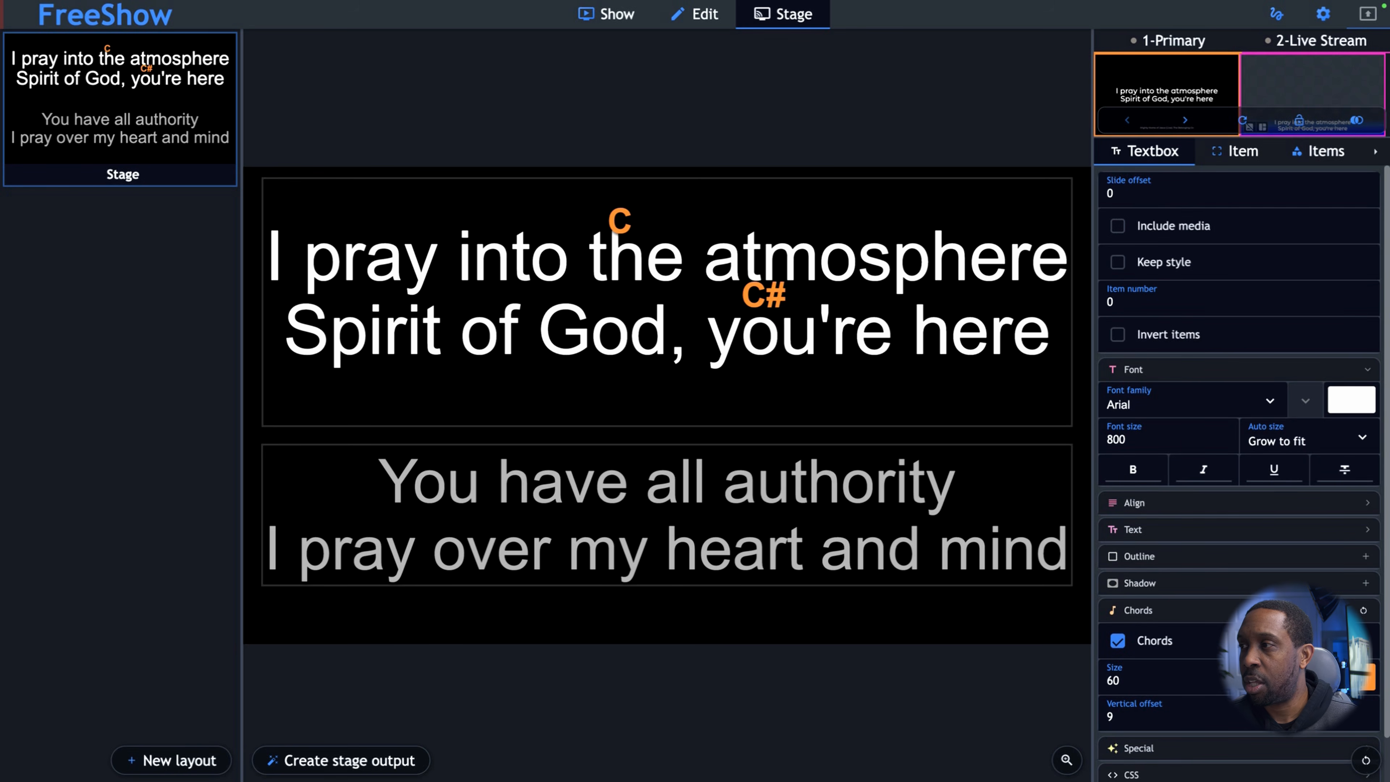
Reduce the chord size in the current slide text to 53.
{"action": "left_click", "coordinate": [1313, 686]}
{"action": "left_click", "coordinate": [1312, 685]}
{"action": "left_click", "coordinate": [1313, 686]}
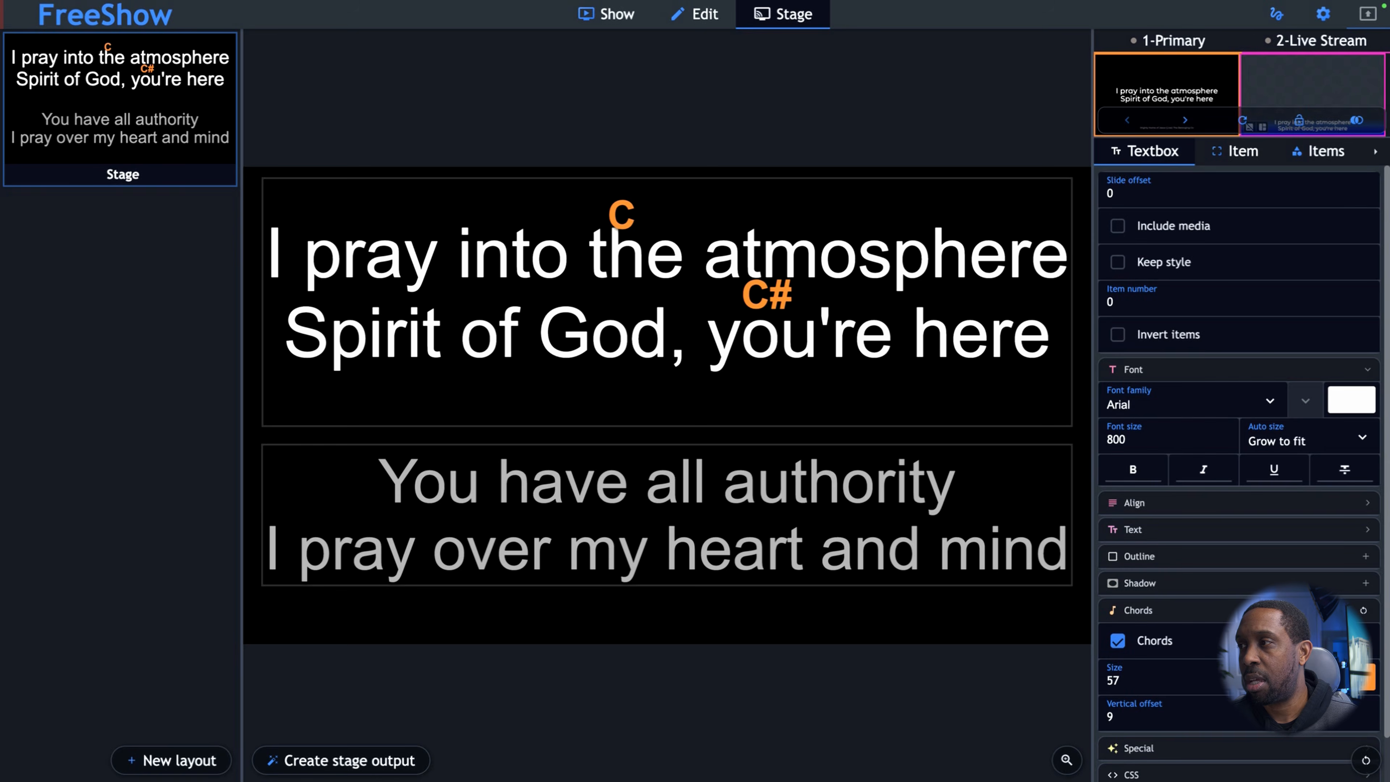
{"action": "left_click", "coordinate": [1313, 686]}
{"action": "left_click", "coordinate": [1313, 685]}
{"action": "left_click", "coordinate": [1312, 686]}
{"action": "left_click", "coordinate": [1312, 686]}
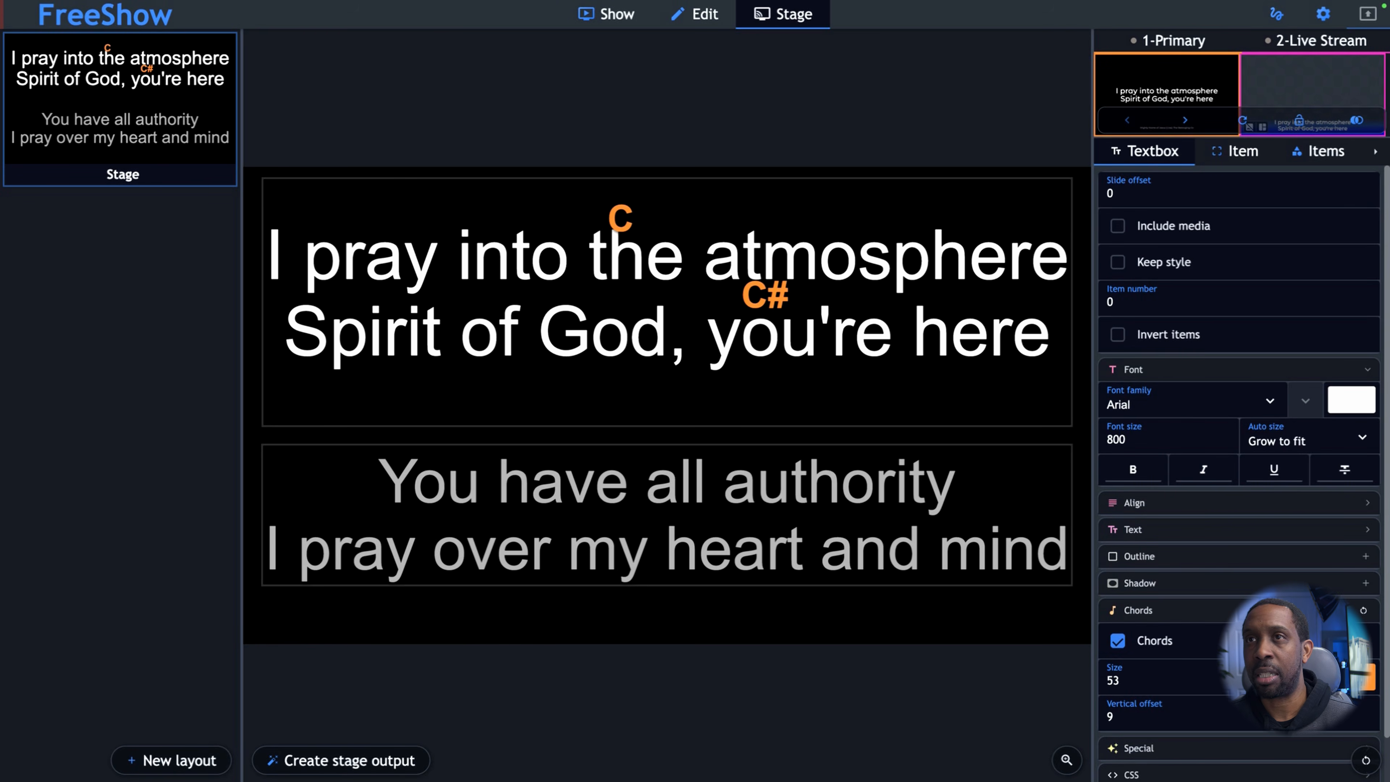